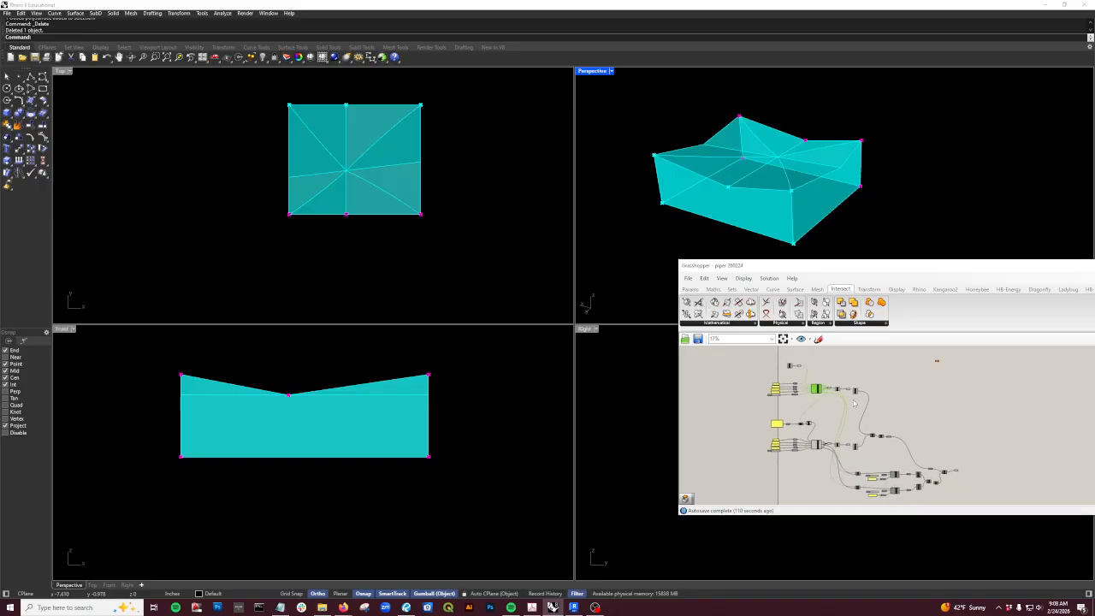
# Step: Place a Point parameter on the empty canvas below the upper face maker component
pyautogui.scroll(5, 818, 403)
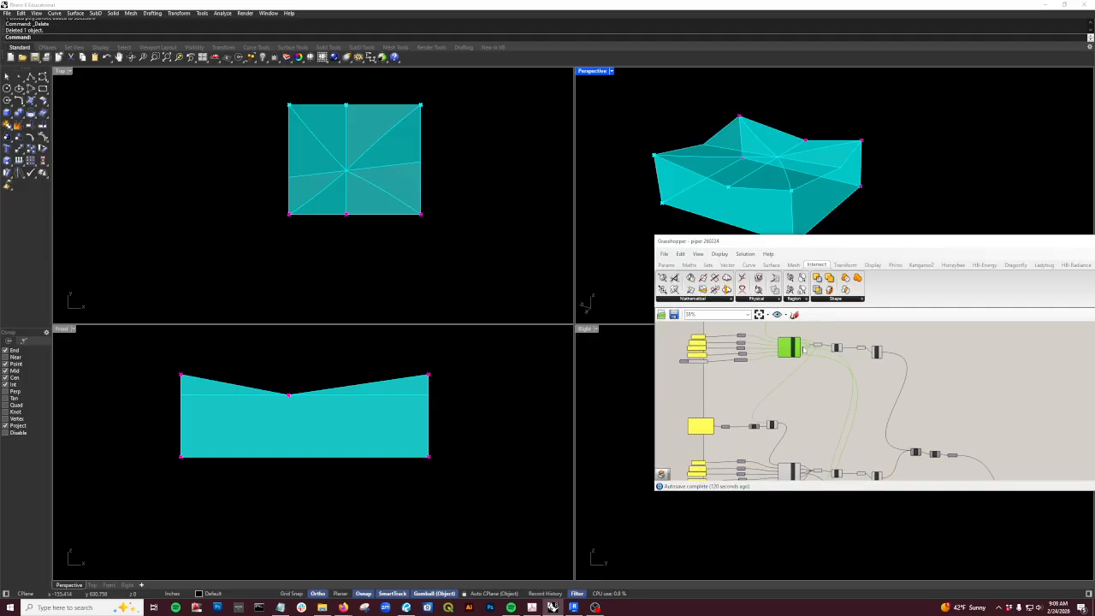
pyautogui.scroll(5, 803, 349)
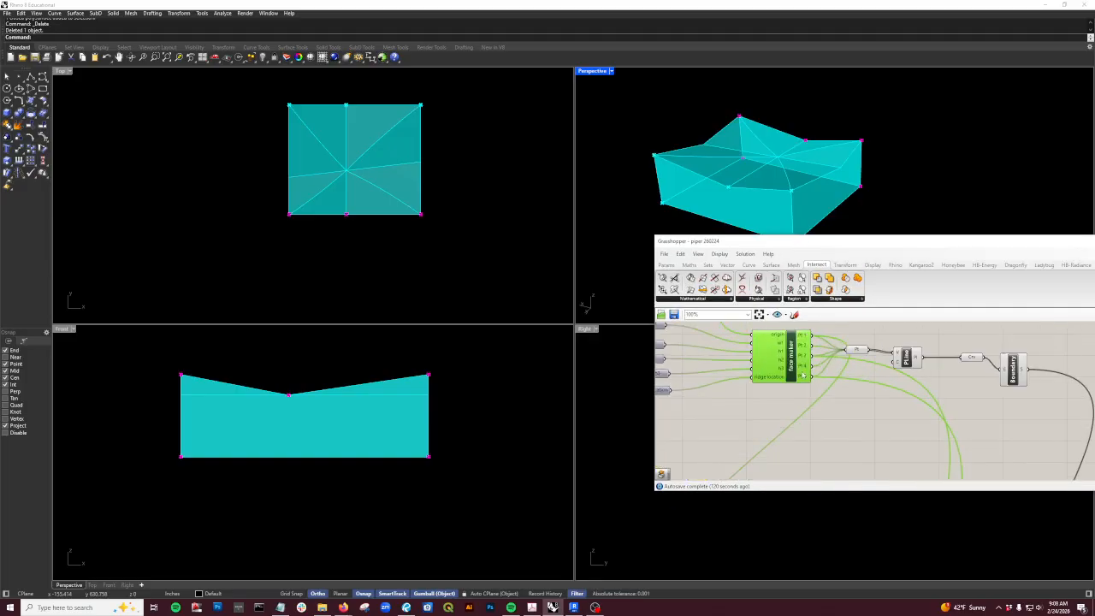
pyautogui.scroll(-3, 770, 380)
pyautogui.scroll(4, 770, 385)
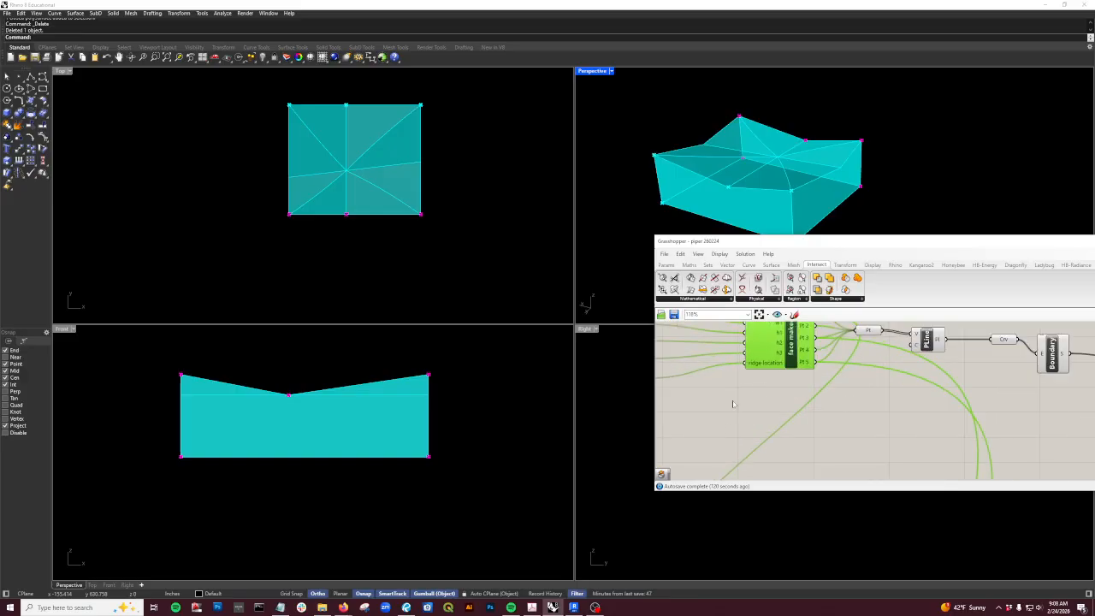
pyautogui.click(666, 265)
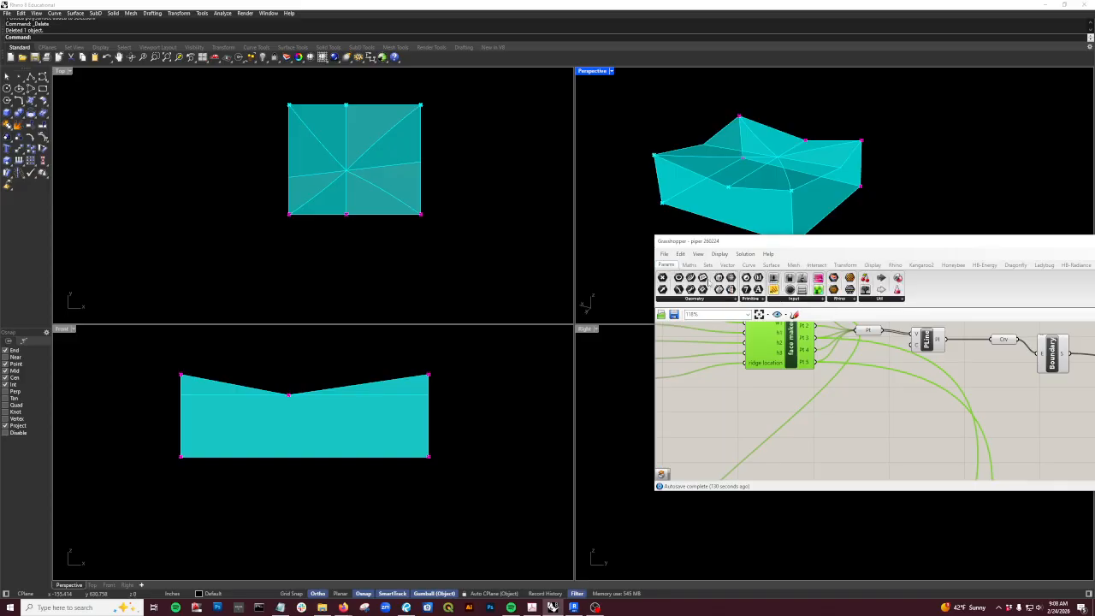
pyautogui.moveTo(666, 280); pyautogui.dragTo(717, 409)
pyautogui.scroll(2, 729, 410)
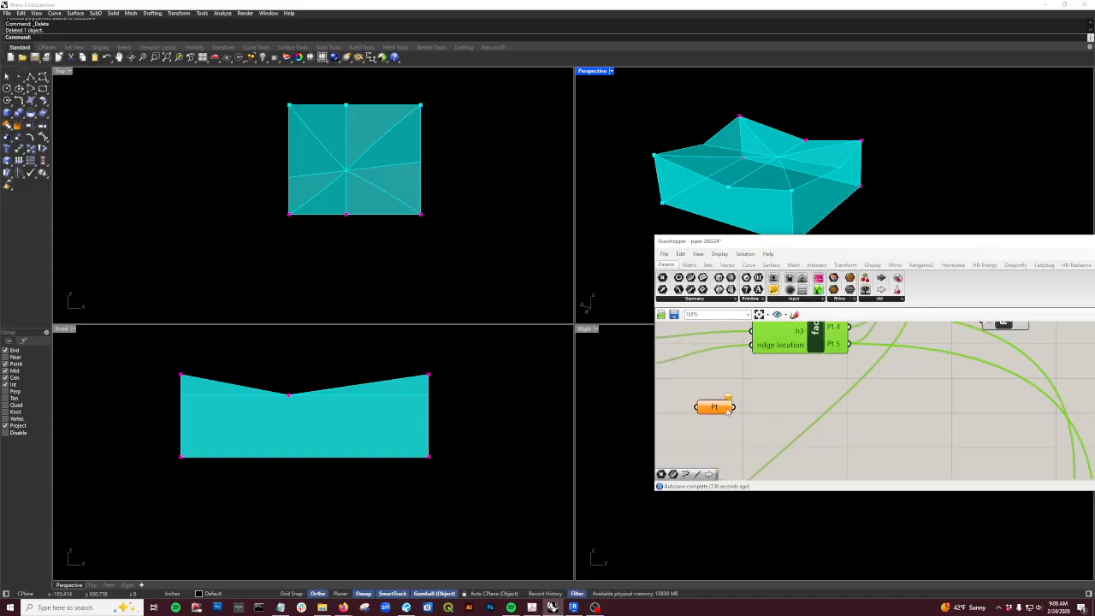
pyautogui.scroll(-1, 736, 417)
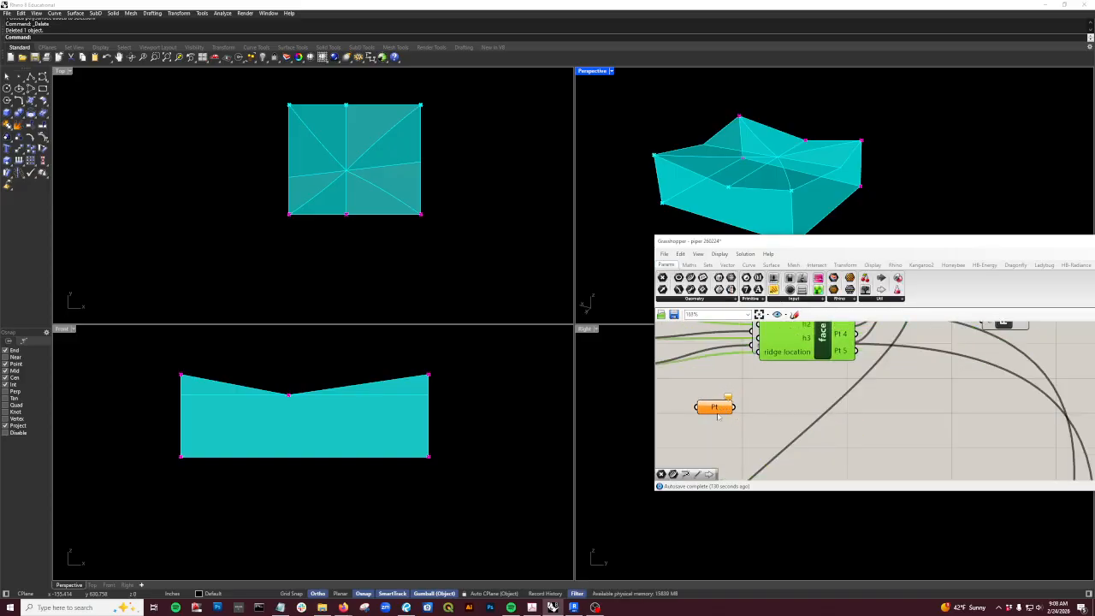
pyautogui.click(715, 407)
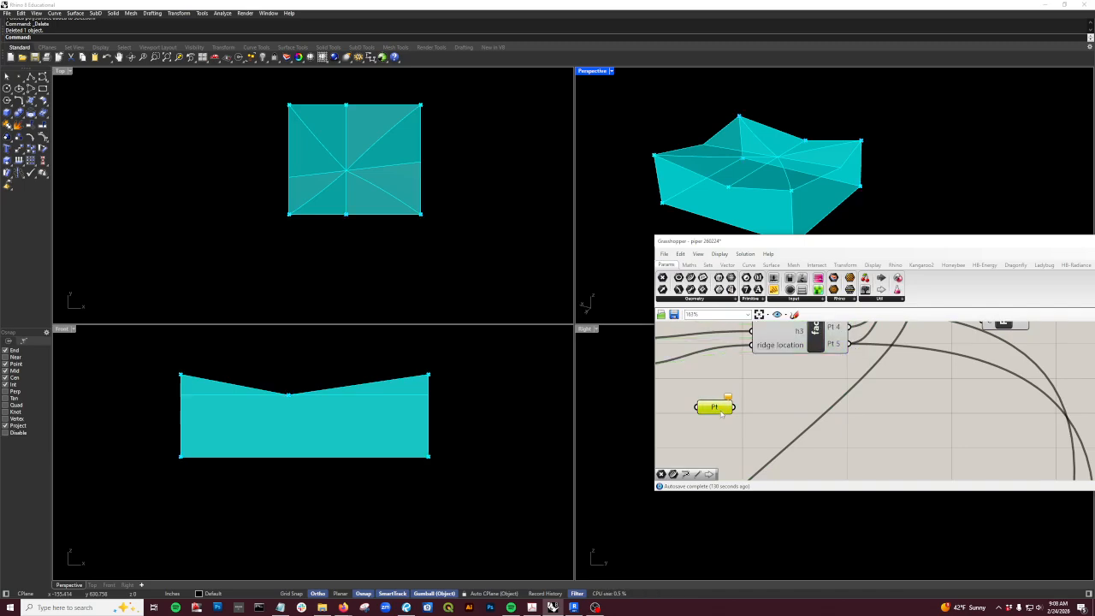
# Step: Add a second Point parameter wired to the first and convert both into a cluster
pyautogui.moveTo(723, 413)
pyautogui.keyDown('alt'); pyautogui.mouseDown()
pyautogui.moveTo(773, 446)
pyautogui.moveTo(797, 445)
pyautogui.moveTo(708, 400)
pyautogui.moveTo(707, 412)
pyautogui.mouseUp(); pyautogui.keyUp('alt')
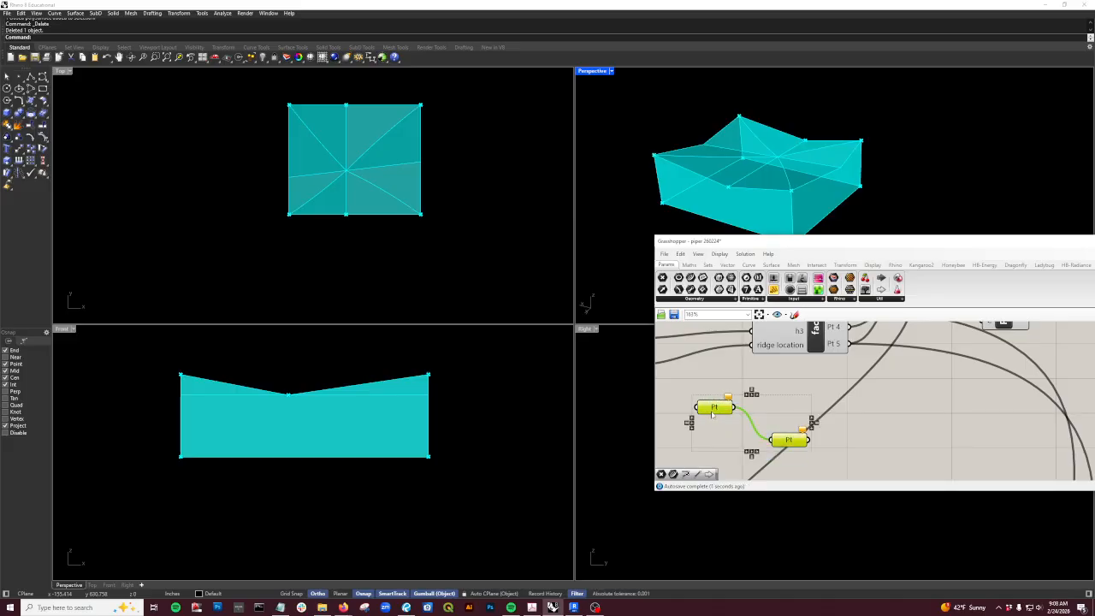
pyautogui.middleClick(713, 414)
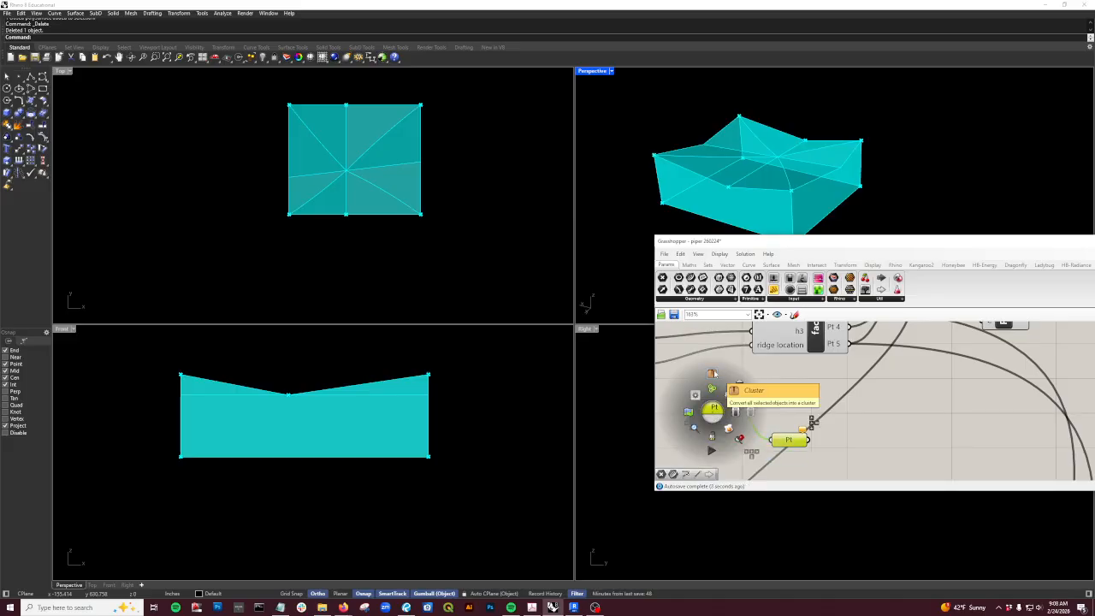
pyautogui.click(713, 373)
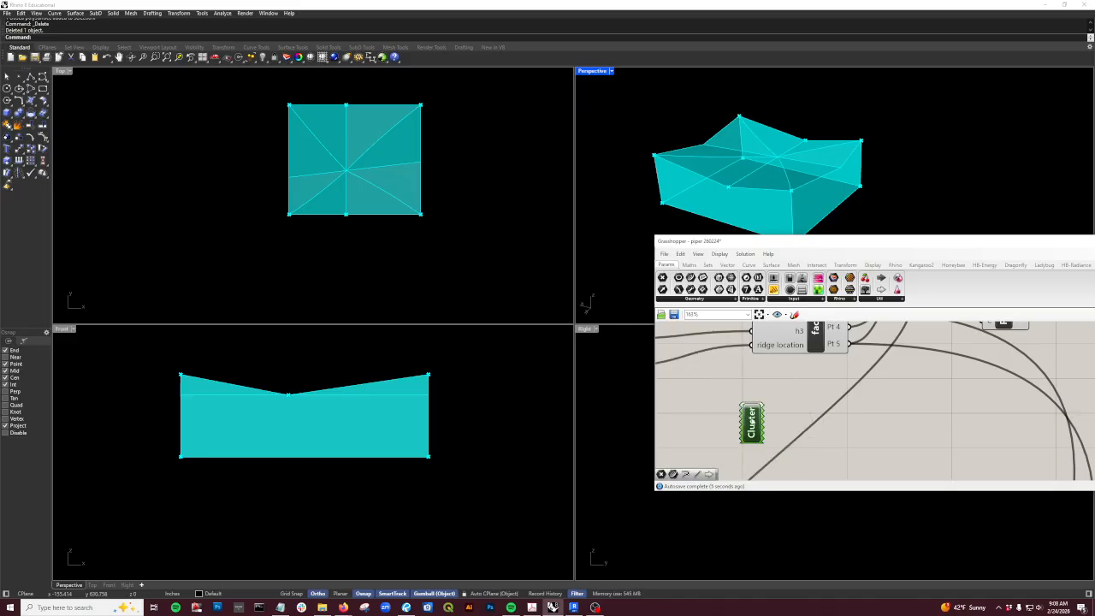
# Step: Open the face maker cluster for editing
pyautogui.scroll(-3, 786, 358)
pyautogui.scroll(4, 786, 361)
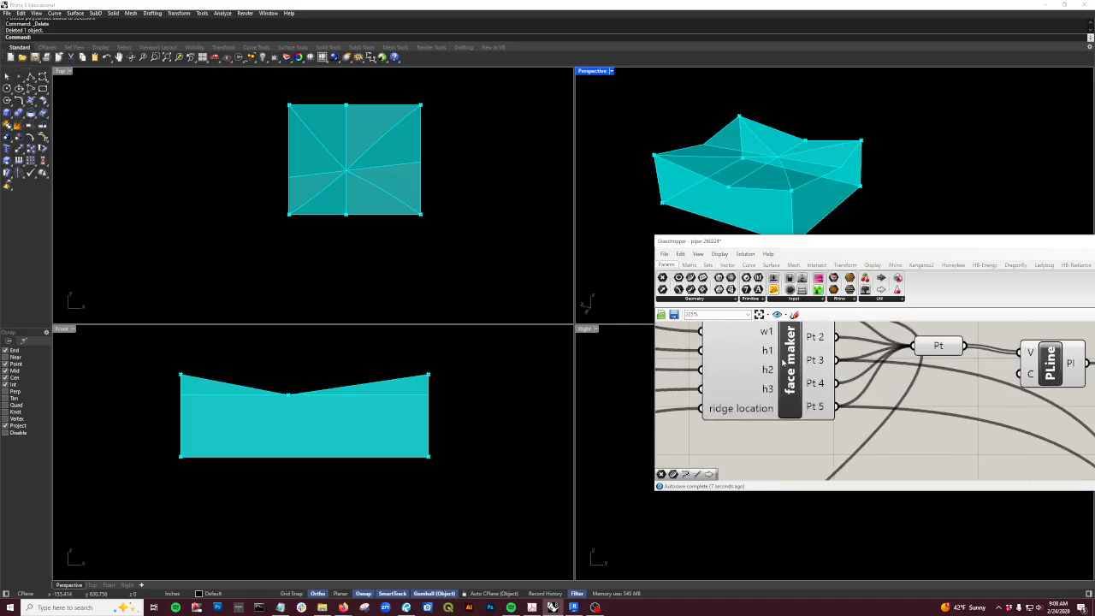
pyautogui.scroll(-2, 784, 363)
pyautogui.scroll(1, 786, 368)
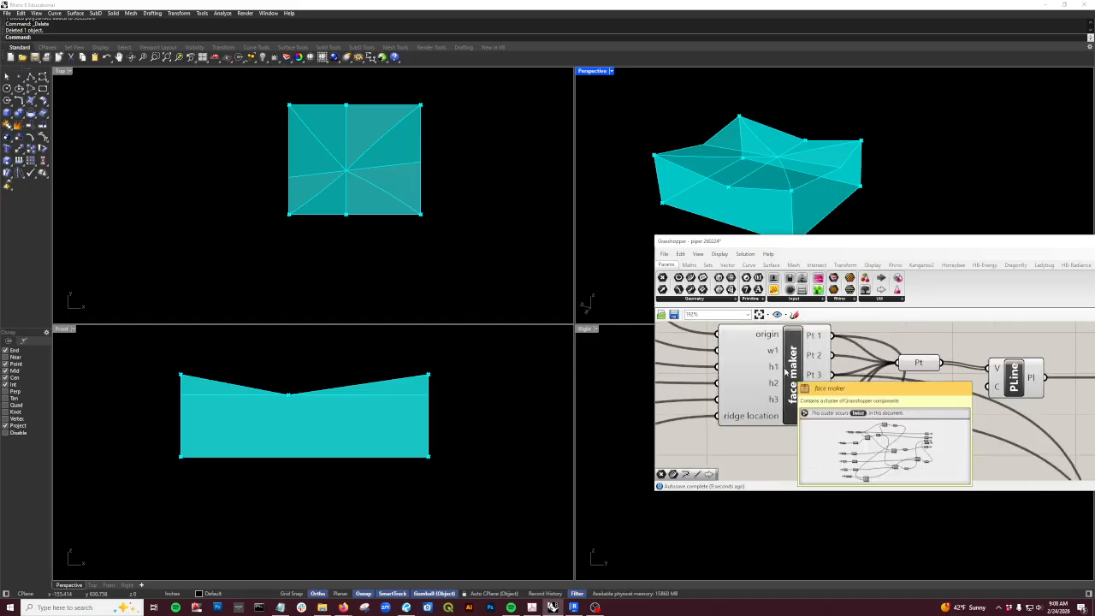
pyautogui.click(775, 382)
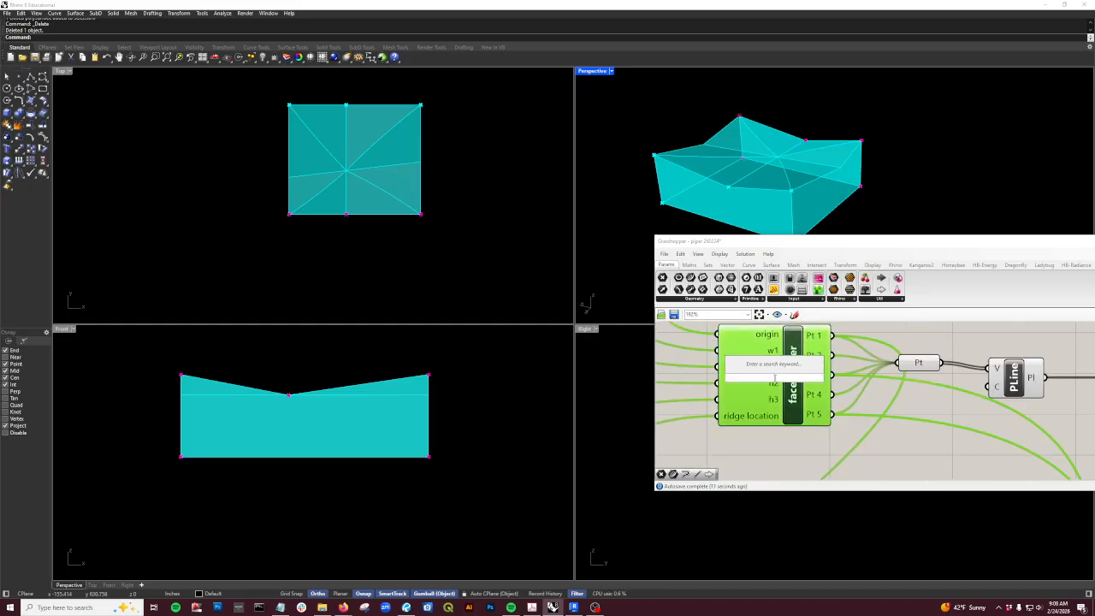
pyautogui.doubleClick(793, 396)
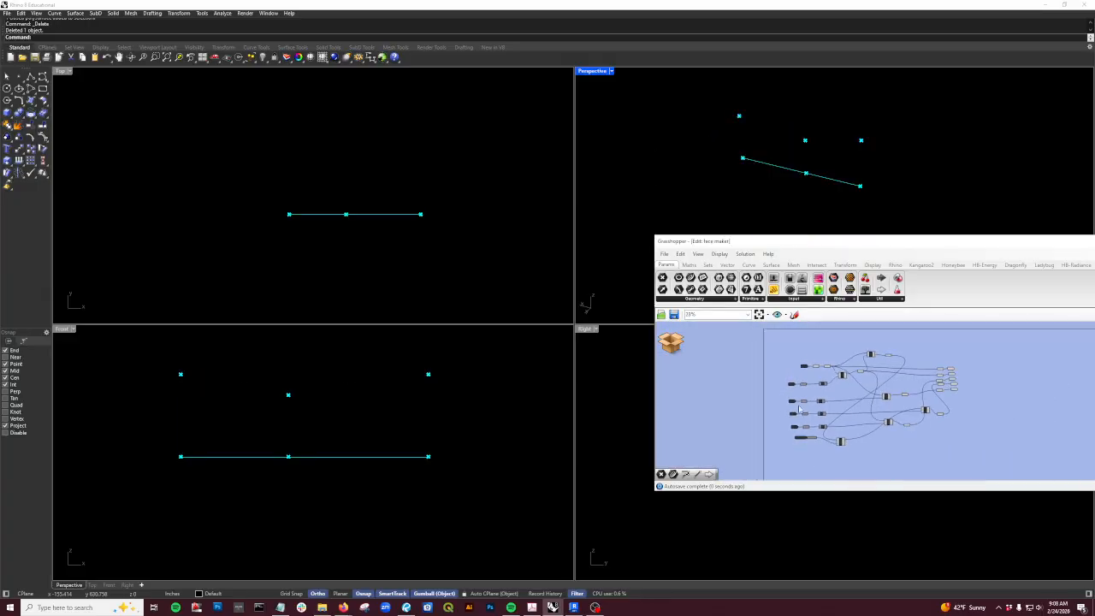
# Step: Examine how the origin point, the w1 number, its X vector and the Move component feed Pt 2
pyautogui.scroll(2, 821, 395)
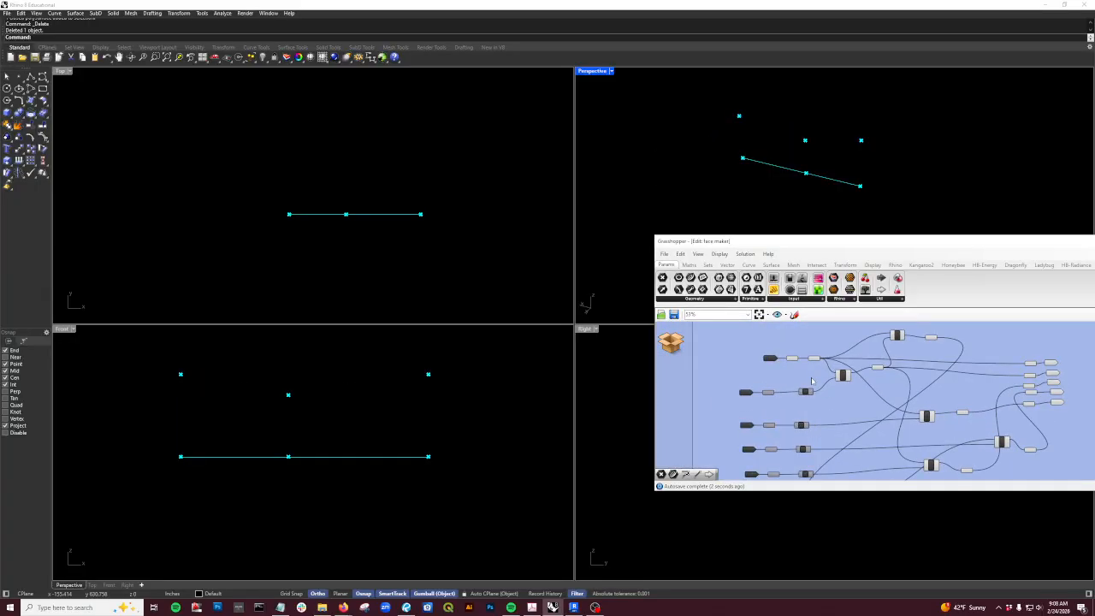
pyautogui.scroll(5, 813, 381)
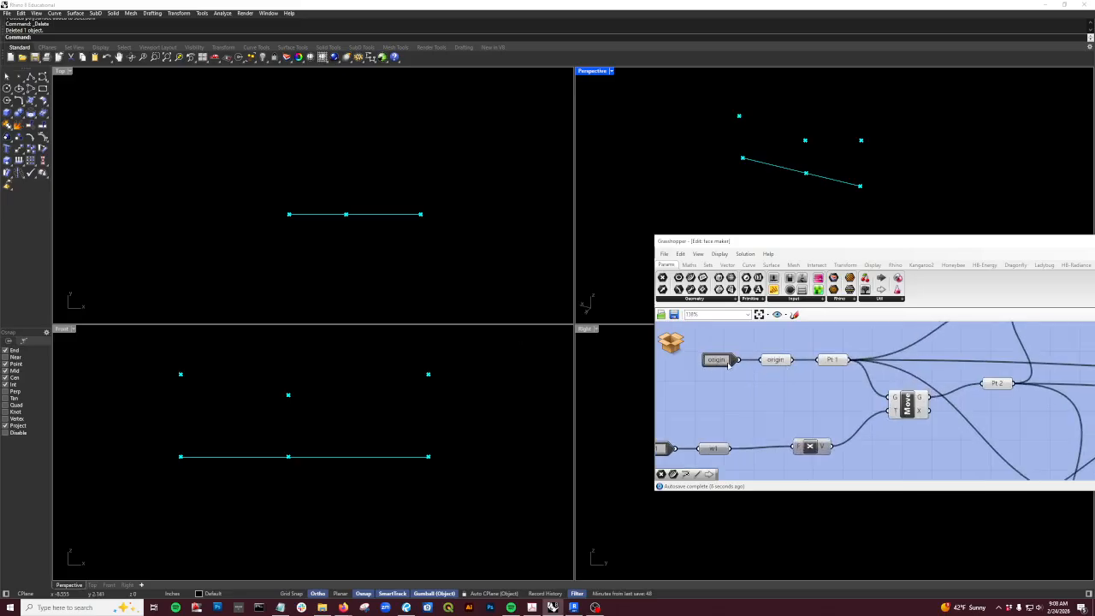
pyautogui.click(775, 360)
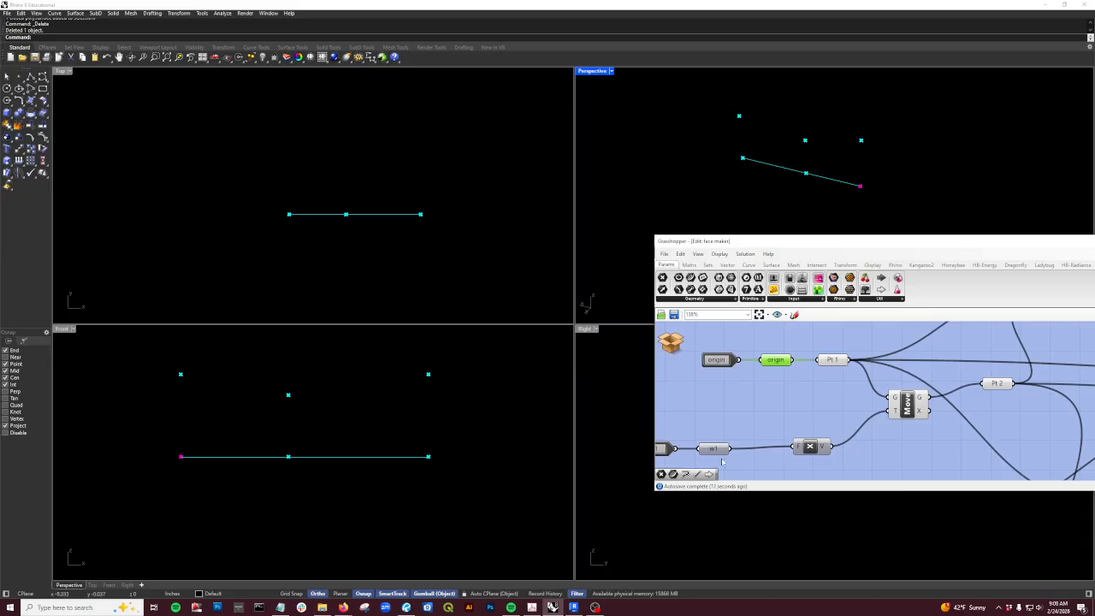
pyautogui.scroll(-4, 791, 415)
pyautogui.scroll(3, 745, 417)
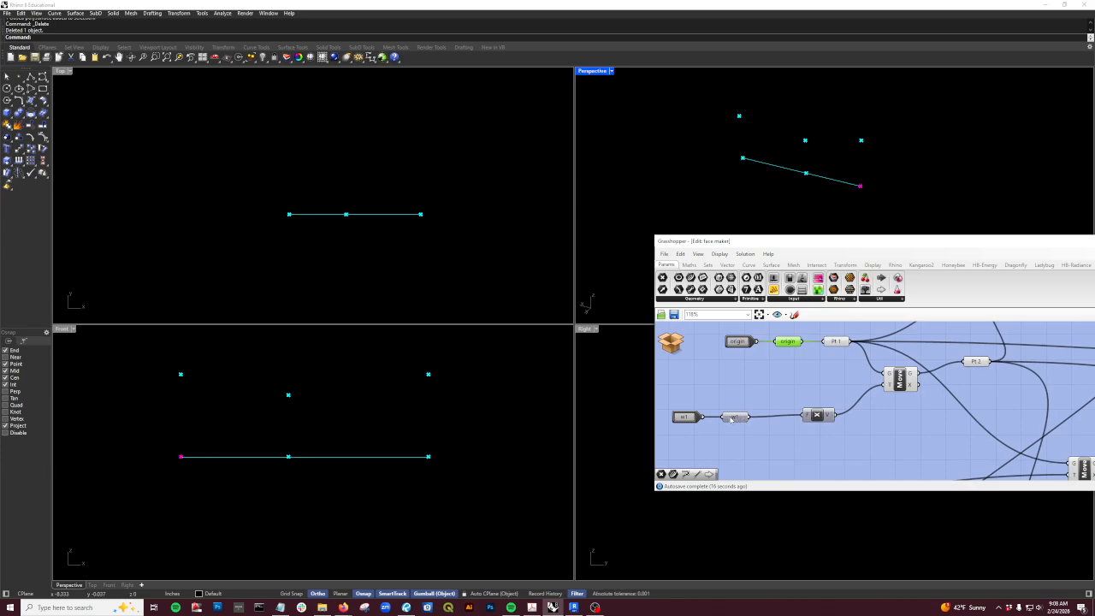
pyautogui.moveTo(732, 419)
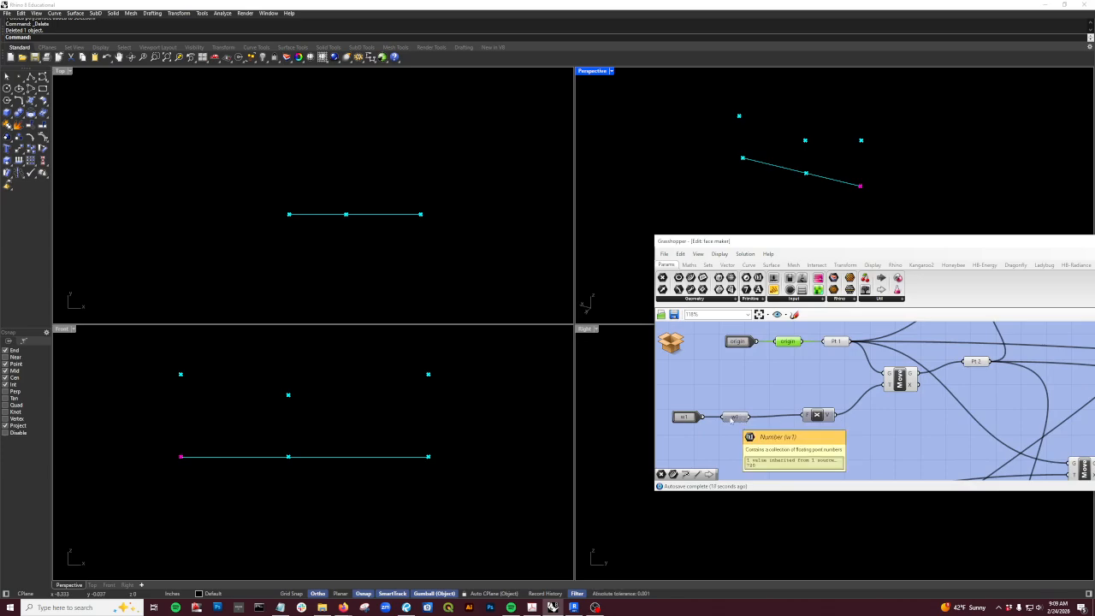
pyautogui.click(817, 416)
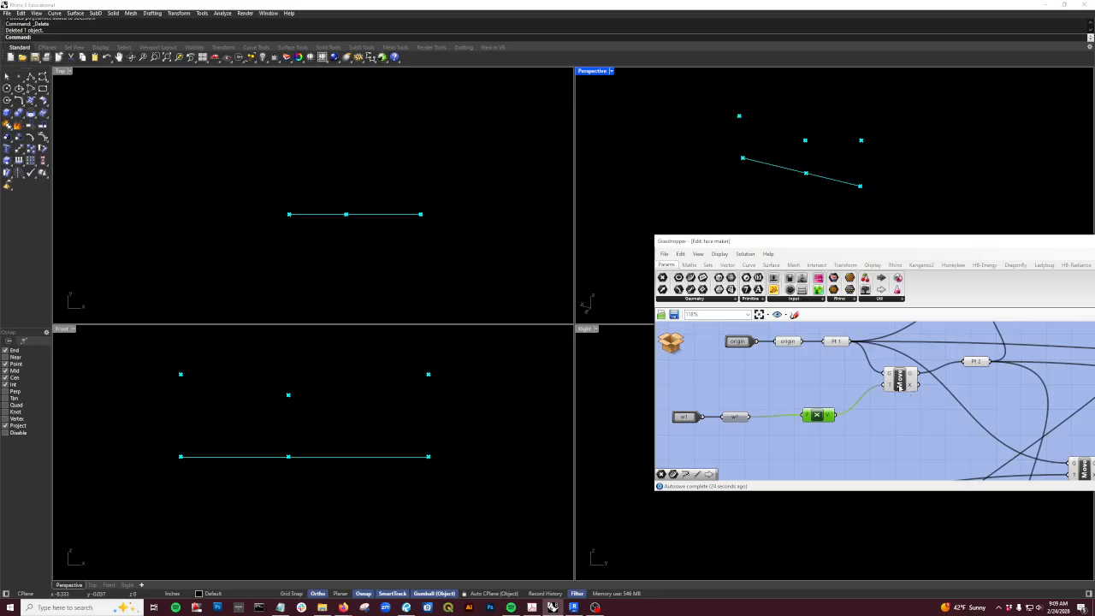
pyautogui.click(901, 382)
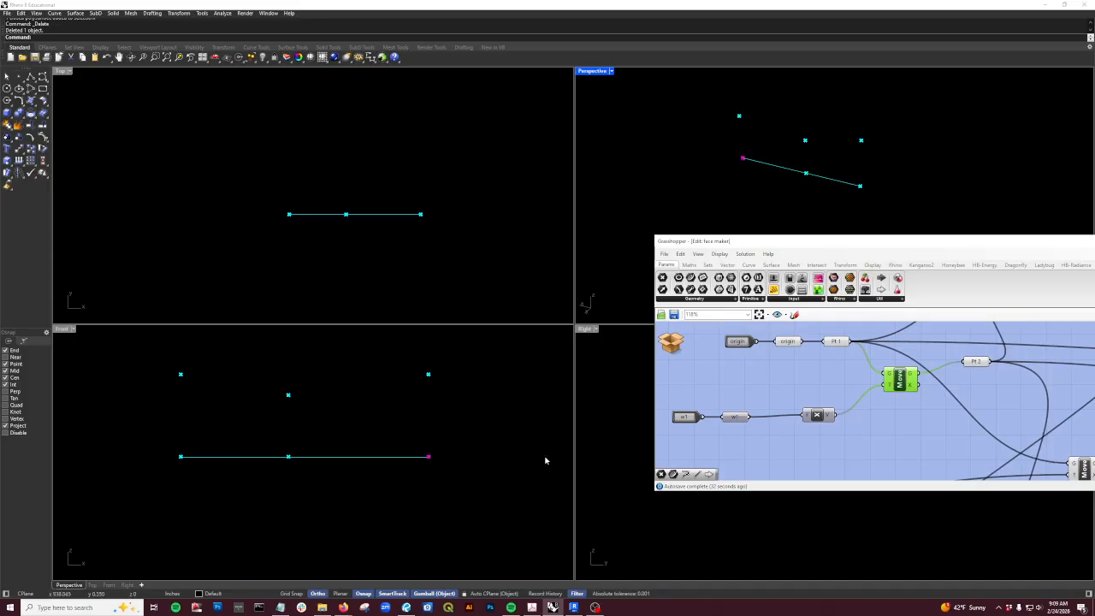
pyautogui.click(976, 361)
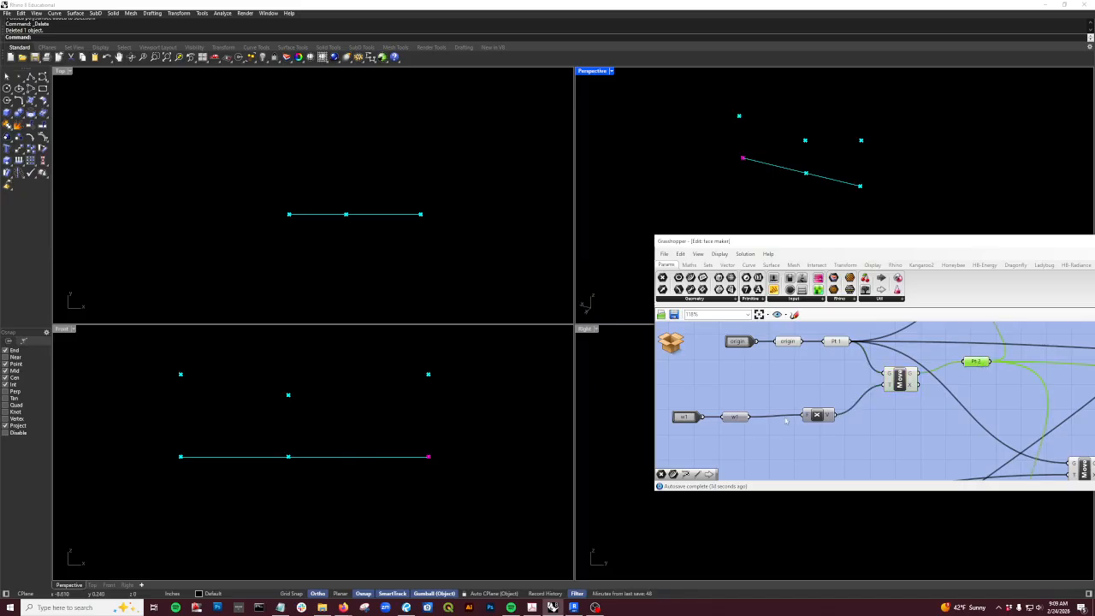
# Step: Inspect Pt 1, the h1 number, its Z vector and the Move component that they feed
pyautogui.moveTo(935, 417); pyautogui.dragTo(813, 403, button='right')
pyautogui.scroll(-3, 813, 403)
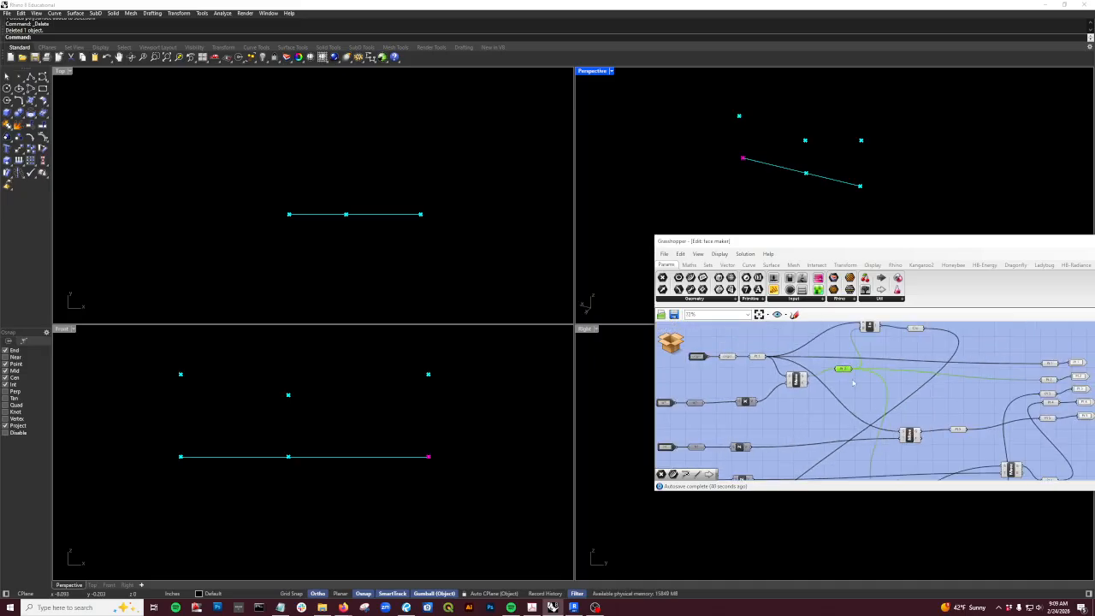
pyautogui.click(909, 435)
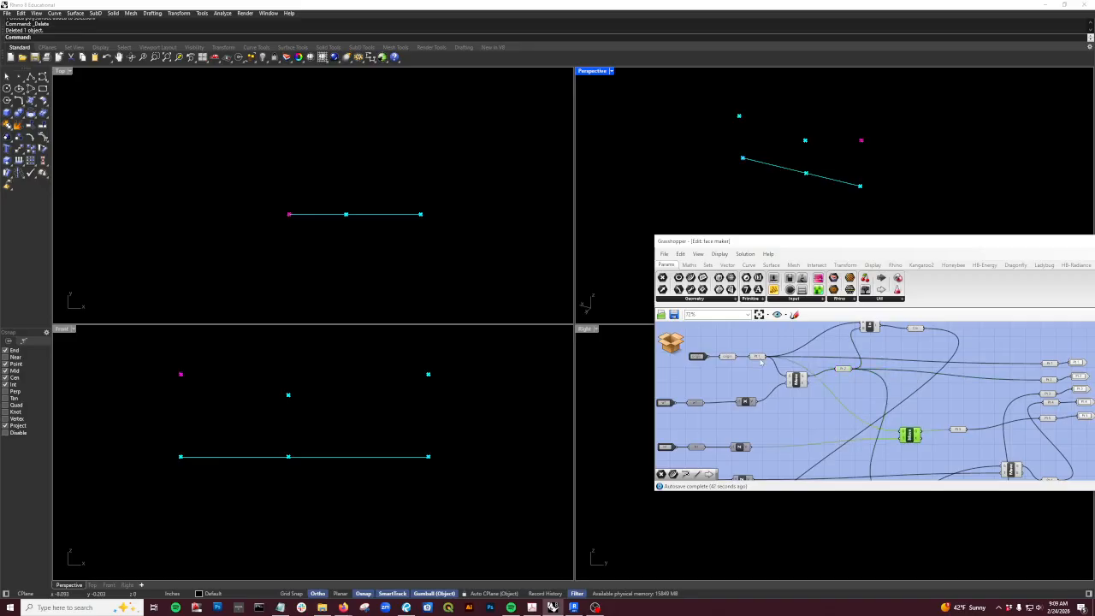
pyautogui.click(758, 357)
pyautogui.scroll(3, 767, 430)
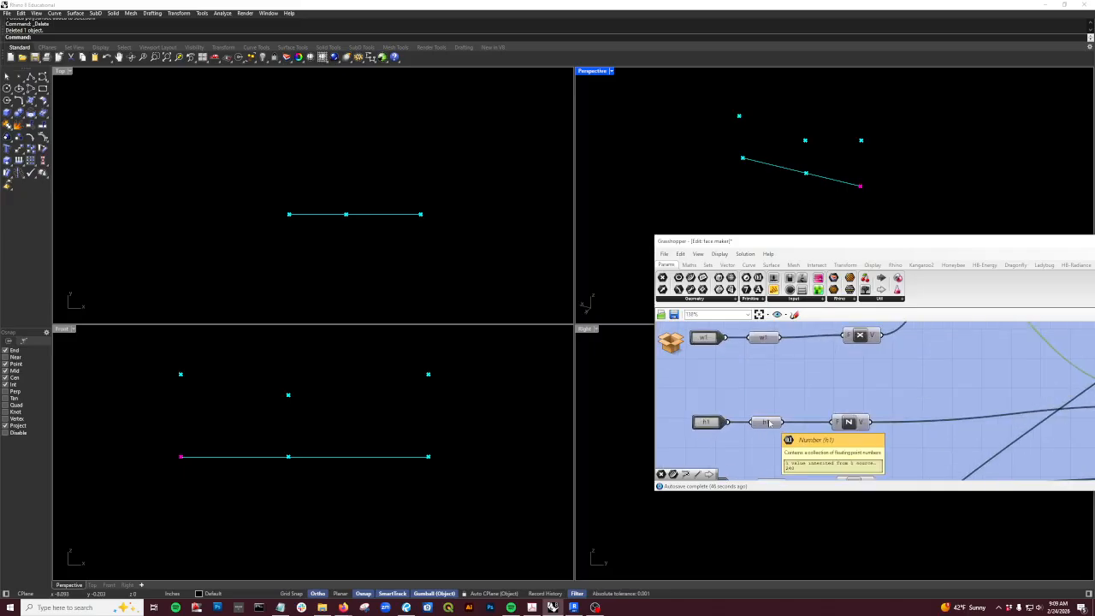
pyautogui.scroll(-3, 845, 425)
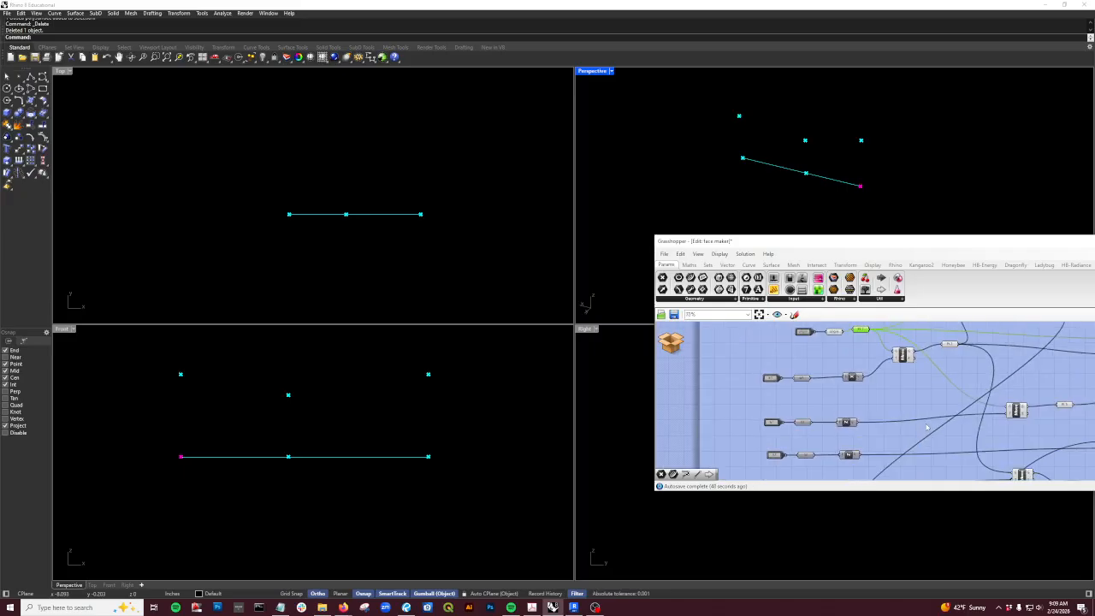
pyautogui.click(896, 407)
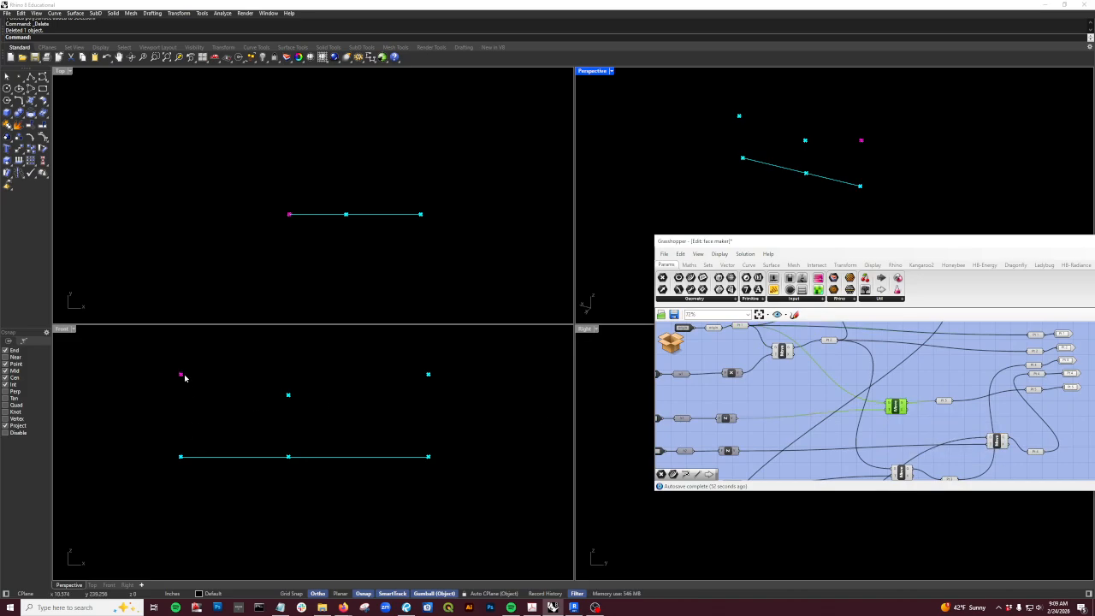
# Step: Examine the h2 number, its Z vector and the Move component that raises the ridge location point
pyautogui.moveTo(821, 473); pyautogui.dragTo(842, 427, button='right')
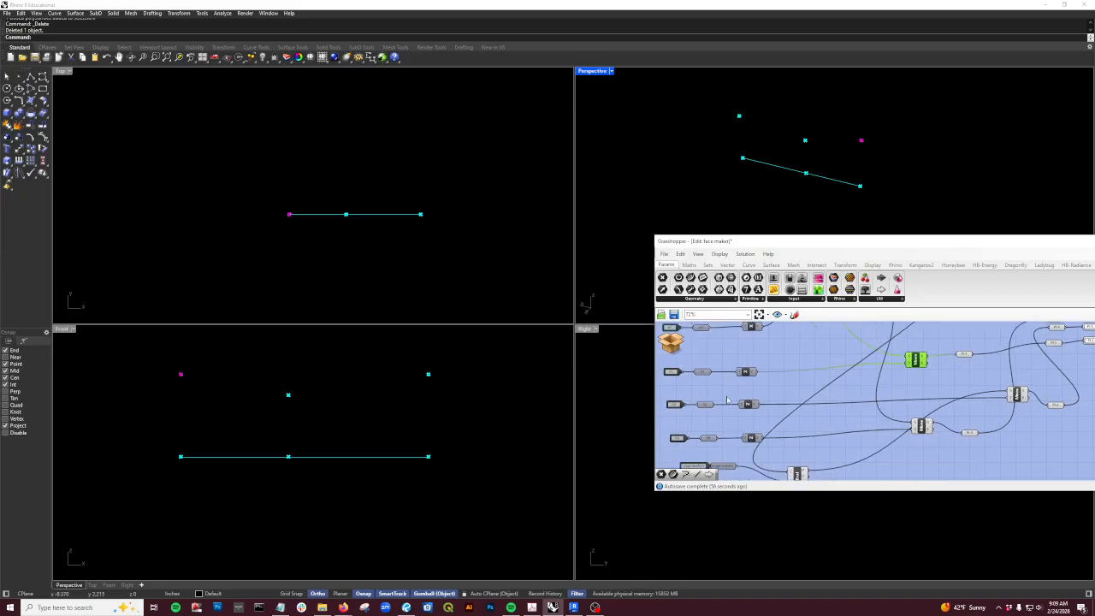
pyautogui.scroll(2, 729, 404)
pyautogui.scroll(-2, 718, 406)
pyautogui.moveTo(713, 406); pyautogui.dragTo(729, 407, button='right')
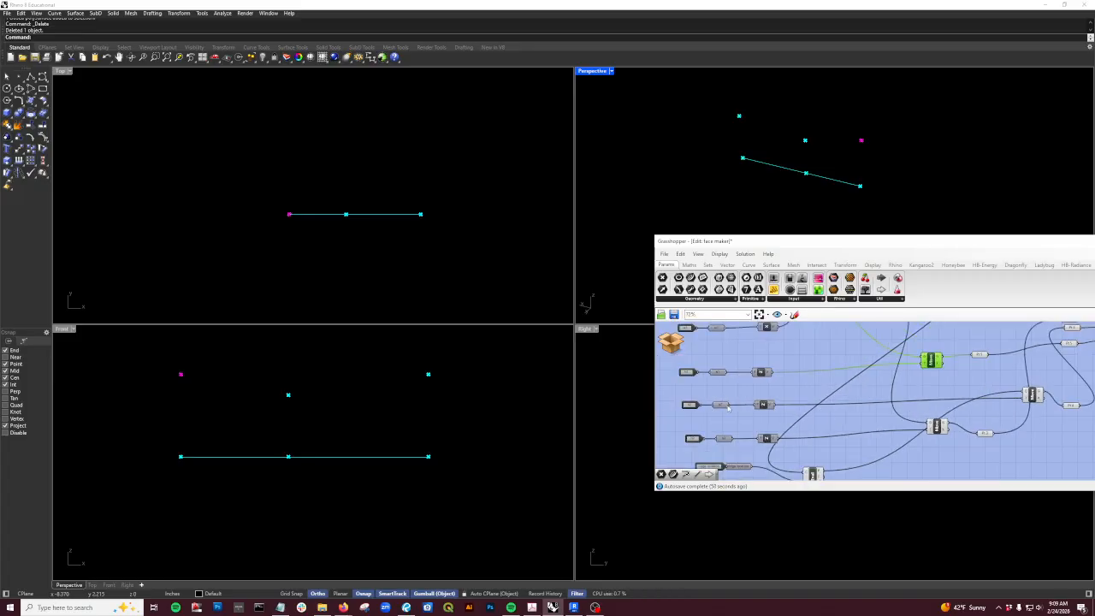
pyautogui.scroll(2, 729, 407)
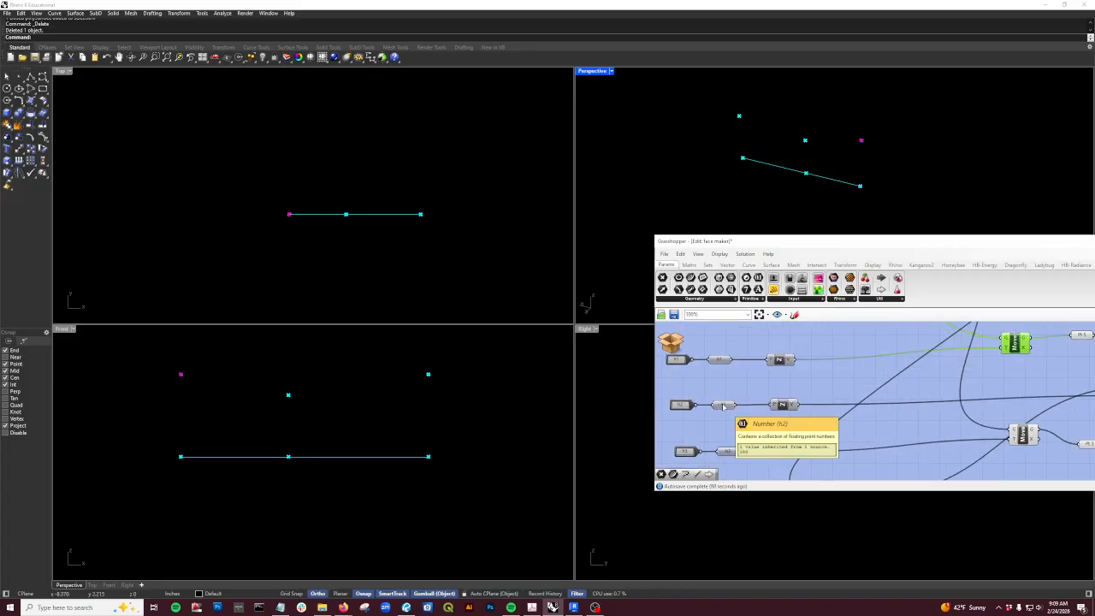
pyautogui.scroll(-2, 724, 407)
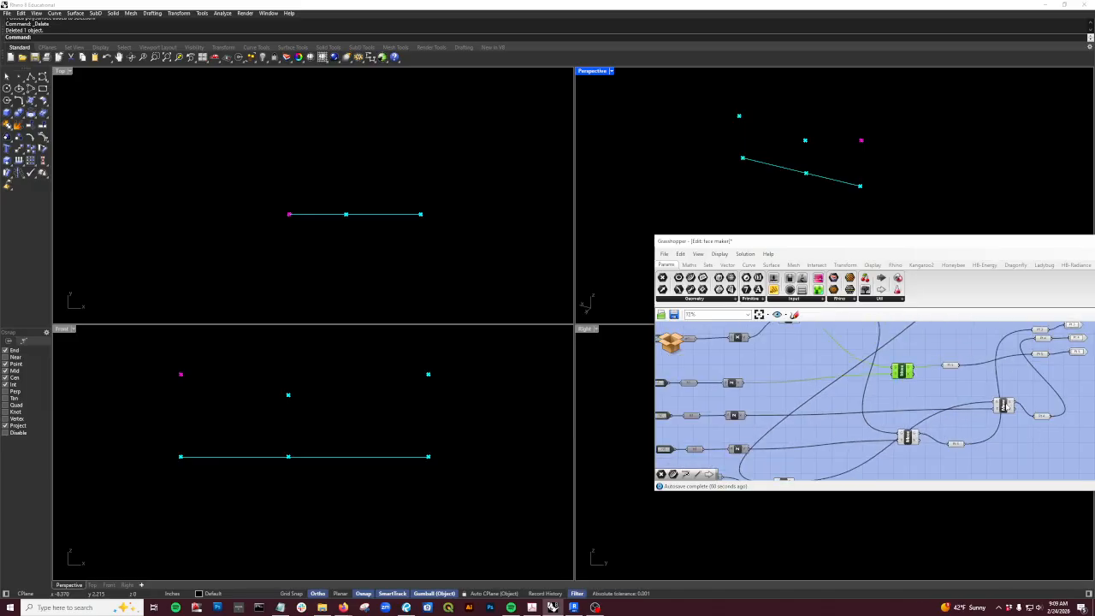
pyautogui.click(1007, 405)
pyautogui.moveTo(733, 401); pyautogui.dragTo(772, 427, button='right')
pyautogui.moveTo(975, 435); pyautogui.dragTo(935, 372, button='right')
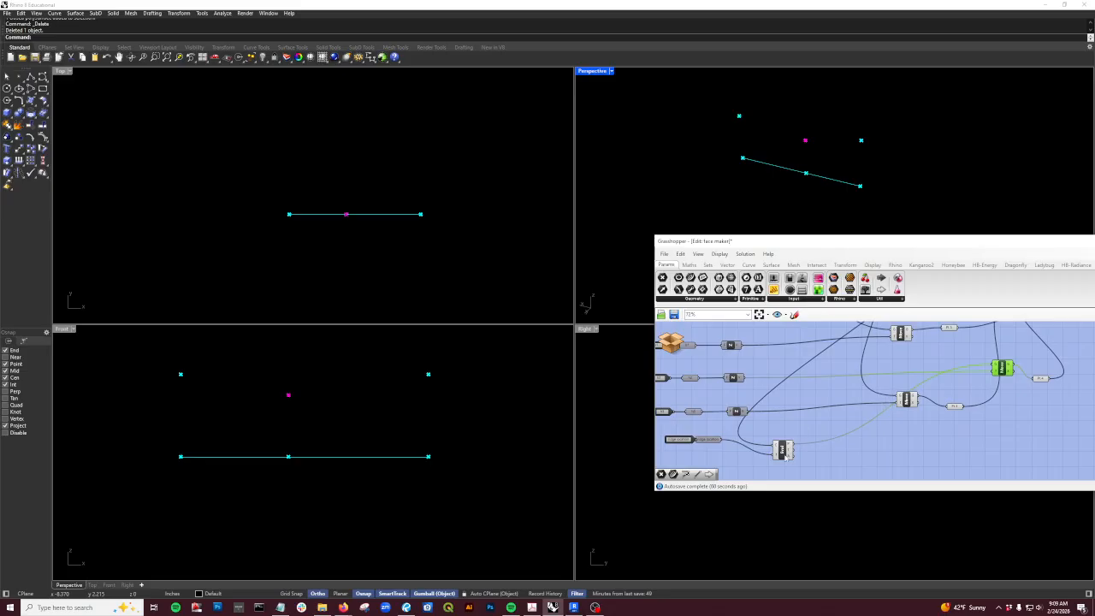
pyautogui.click(651, 419)
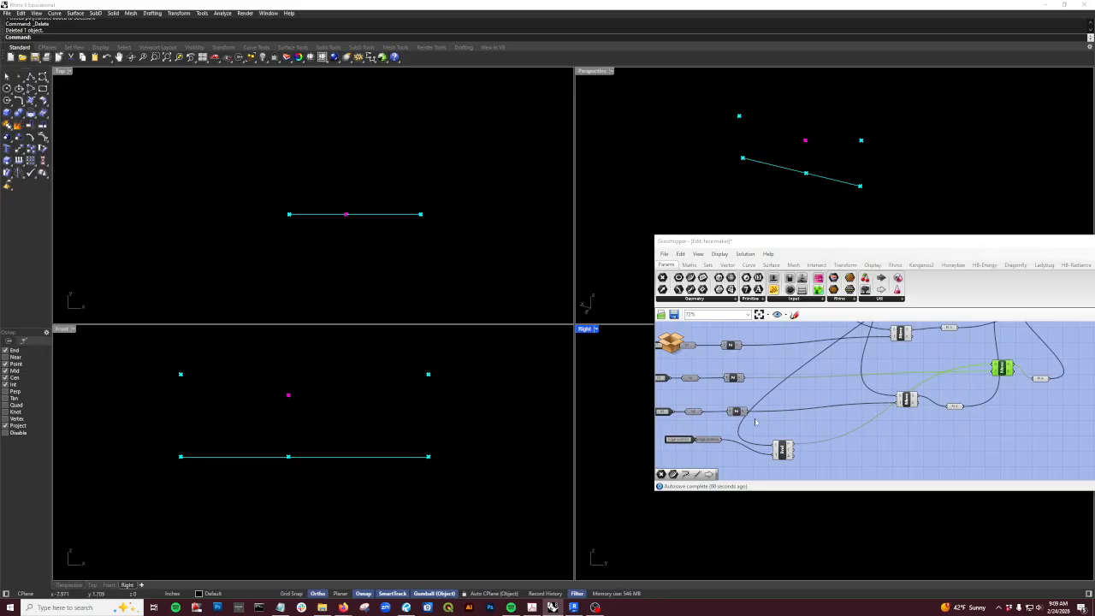
# Step: Inspect the Move component driven by h3 and trace its geometry input back to Pt 2
pyautogui.click(913, 401)
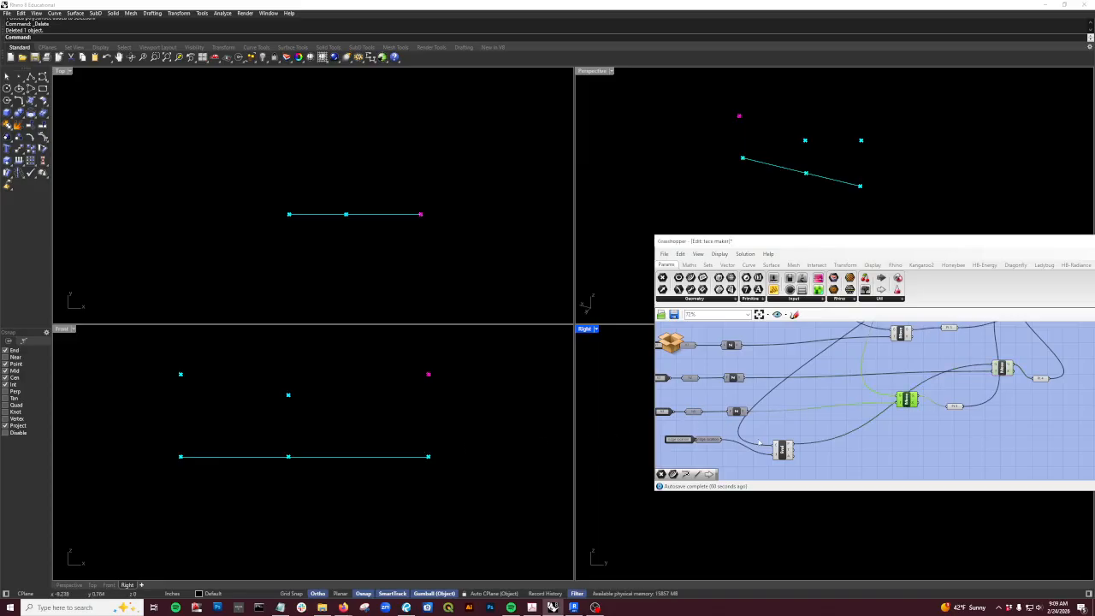
pyautogui.moveTo(805, 418); pyautogui.dragTo(848, 415, button='right')
pyautogui.scroll(4, 907, 412)
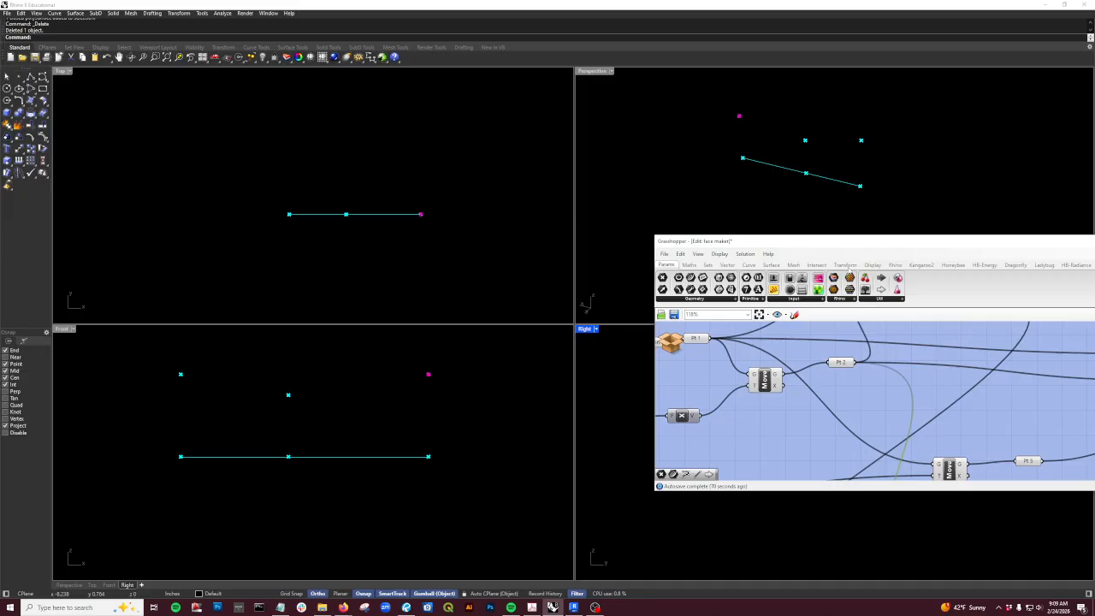
# Step: Move the cluster editor window over and enlarge it so the wiring from inputs to outputs fits in view
pyautogui.moveTo(878, 242); pyautogui.dragTo(693, 108)
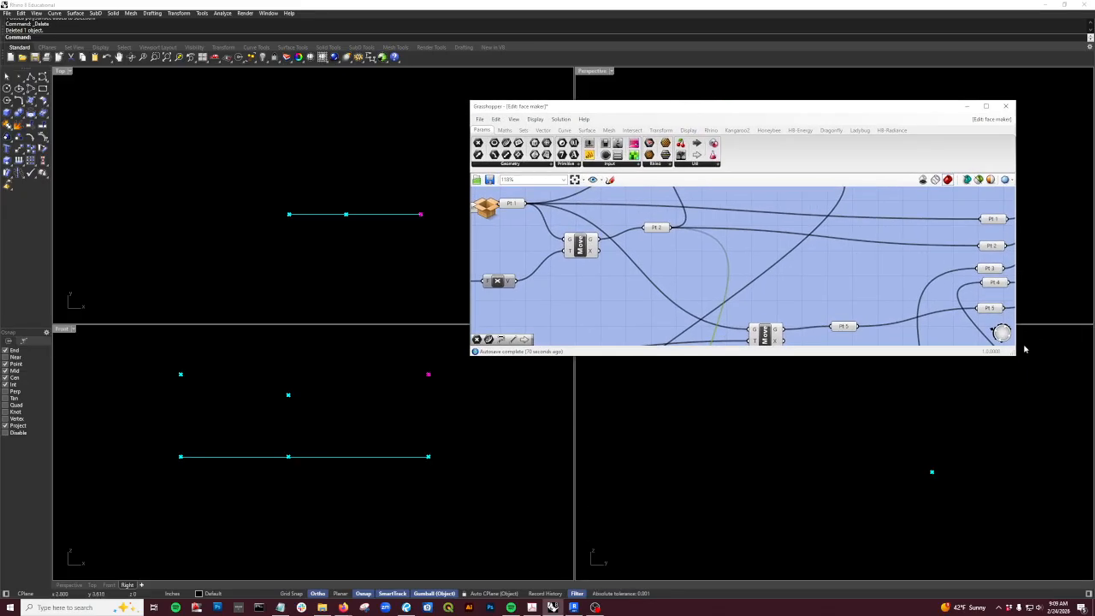
pyautogui.moveTo(1015, 353); pyautogui.dragTo(1035, 519)
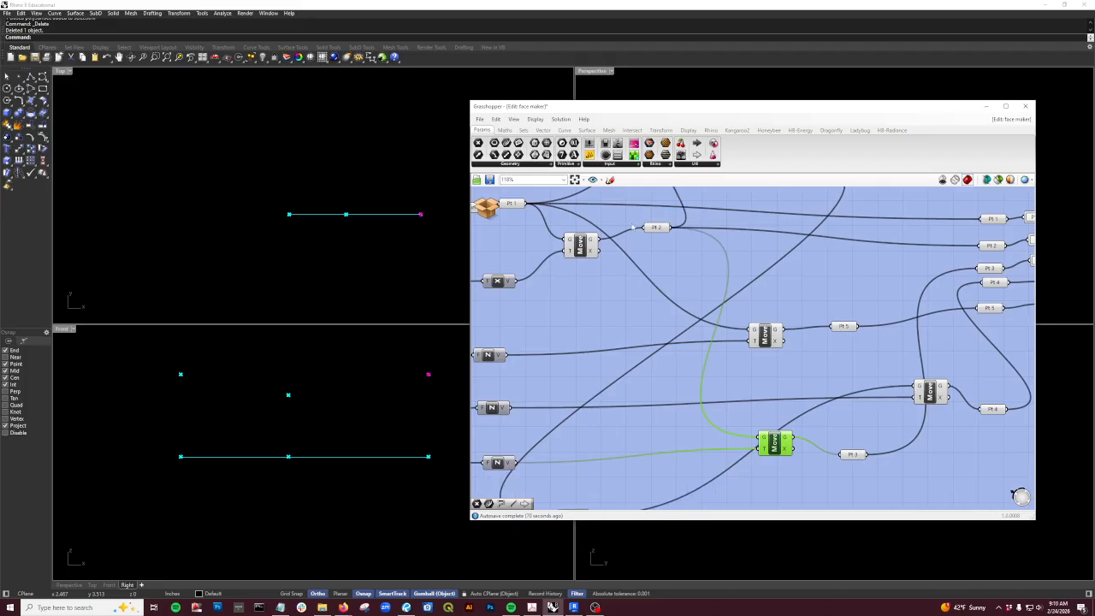
pyautogui.moveTo(742, 418); pyautogui.dragTo(879, 371, button='right')
pyautogui.moveTo(558, 445); pyautogui.dragTo(609, 441, button='right')
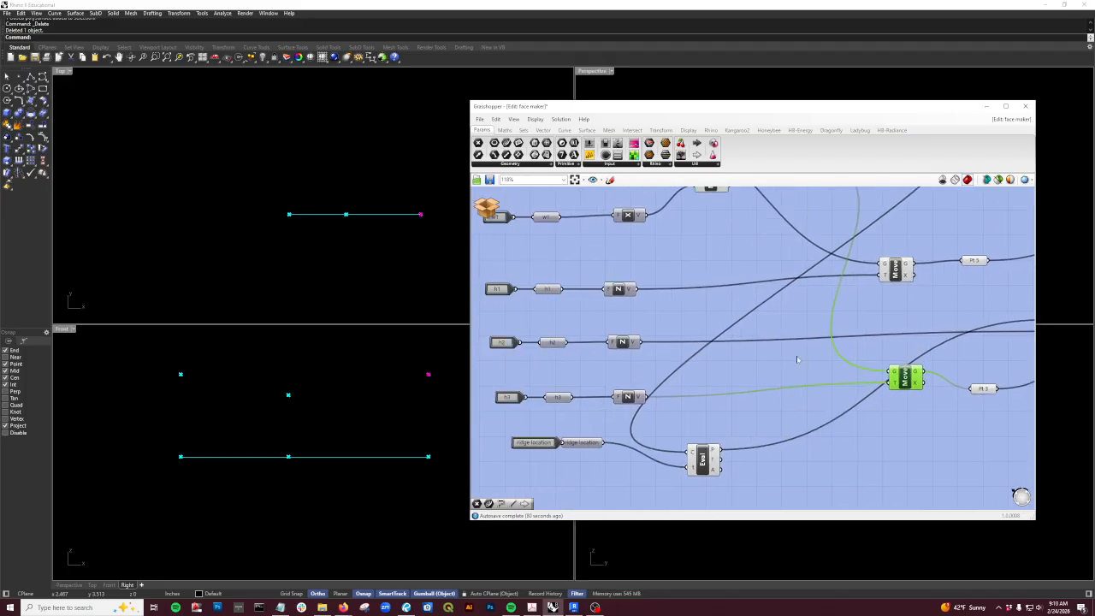
pyautogui.moveTo(791, 364); pyautogui.dragTo(798, 413, button='right')
pyautogui.scroll(-2, 798, 415)
pyautogui.scroll(1, 785, 262)
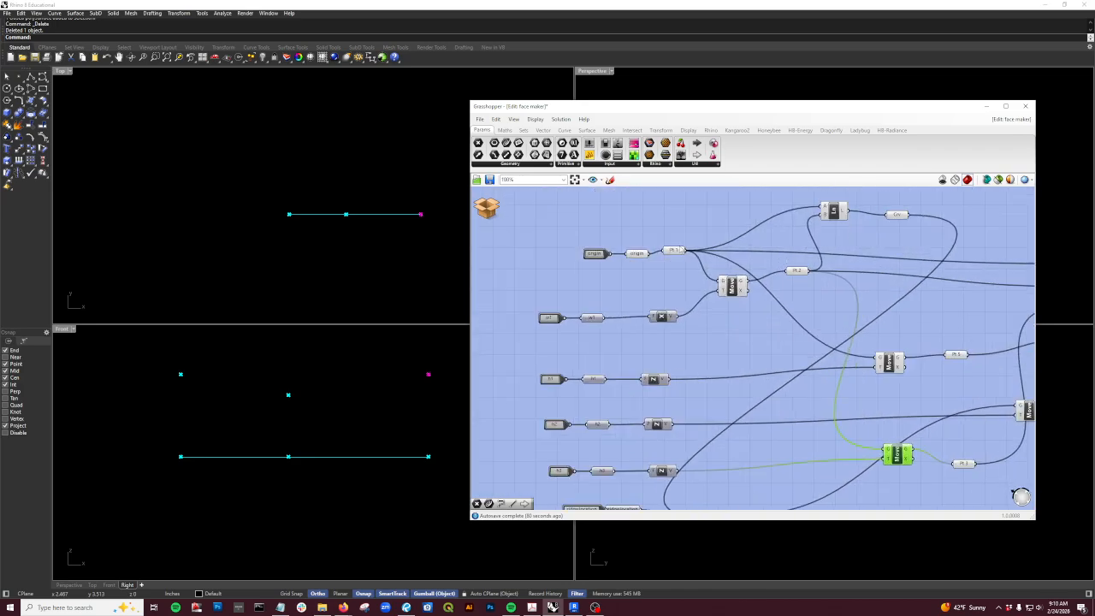
# Step: Examine Pt 1, Pt 2 and the curve parameter of the line between them by highlighting each in the viewports
pyautogui.click(675, 251)
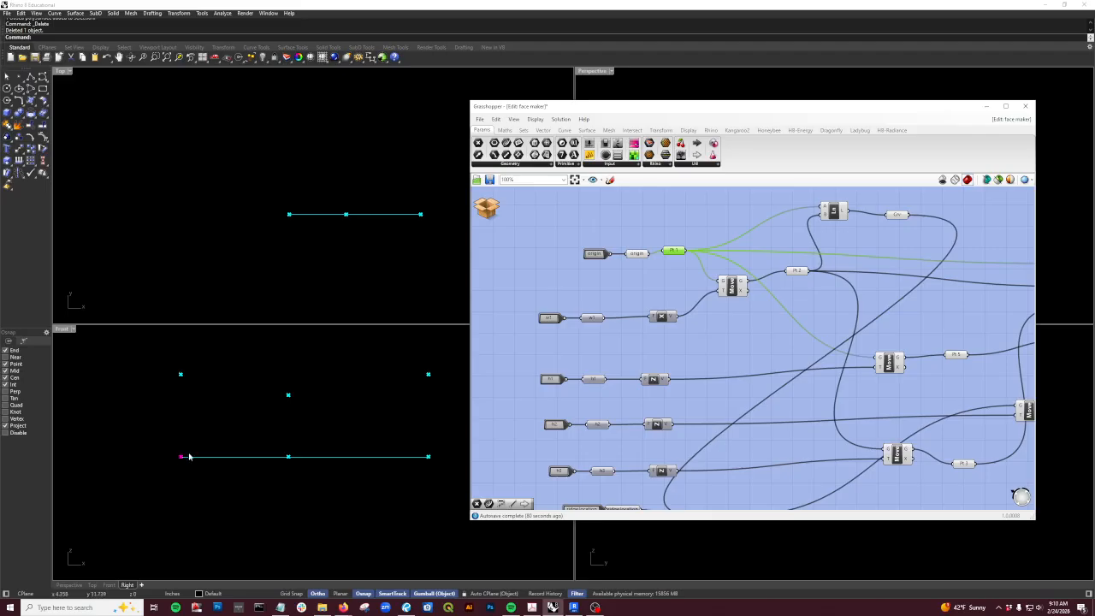
pyautogui.click(797, 272)
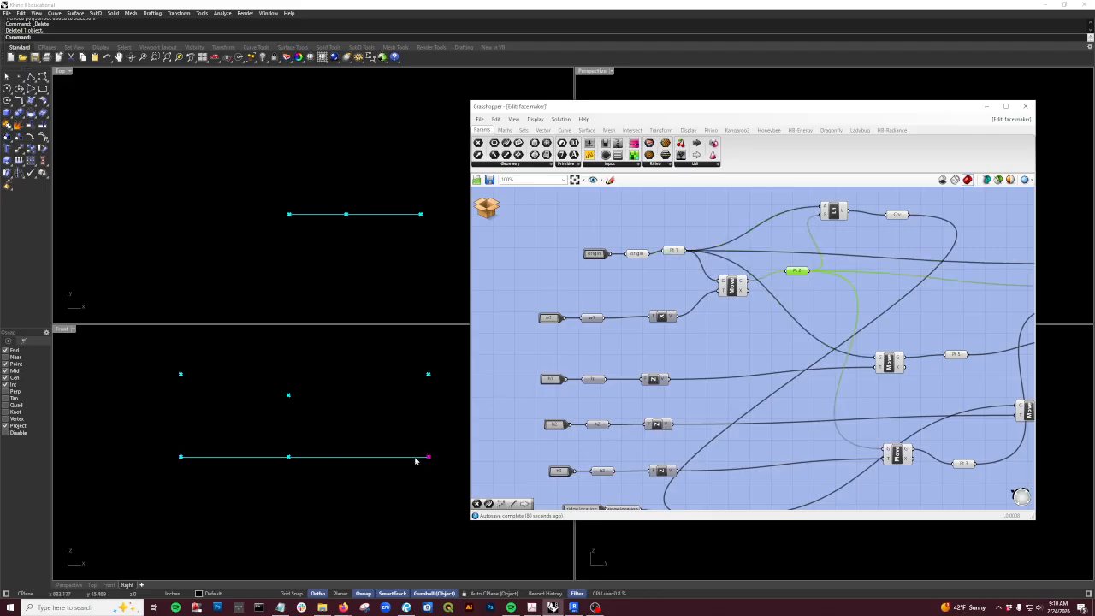
pyautogui.click(896, 215)
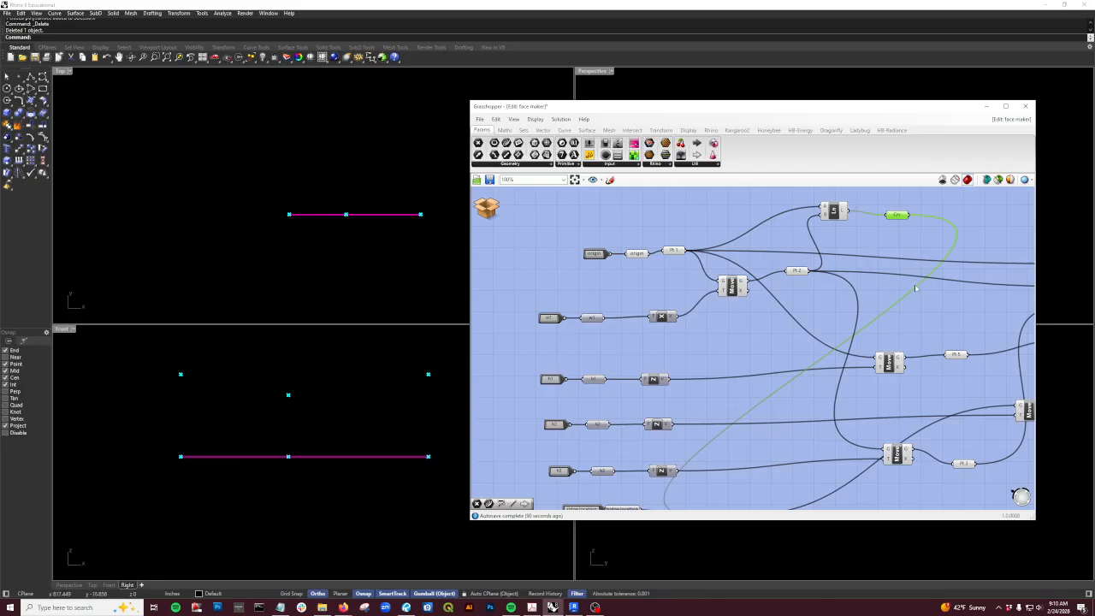
# Step: Shift the Eval component up and move the ridge location parameter closer to it
pyautogui.scroll(-5, 834, 300)
pyautogui.scroll(6, 705, 422)
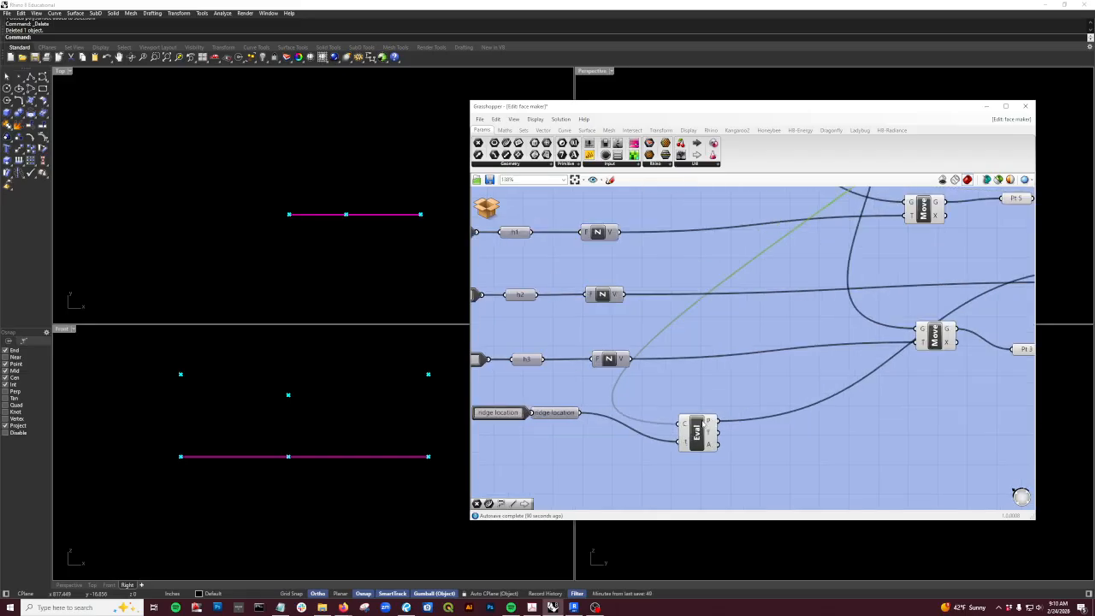
pyautogui.moveTo(700, 434); pyautogui.dragTo(717, 409)
pyautogui.moveTo(558, 416); pyautogui.dragTo(633, 415, button='right')
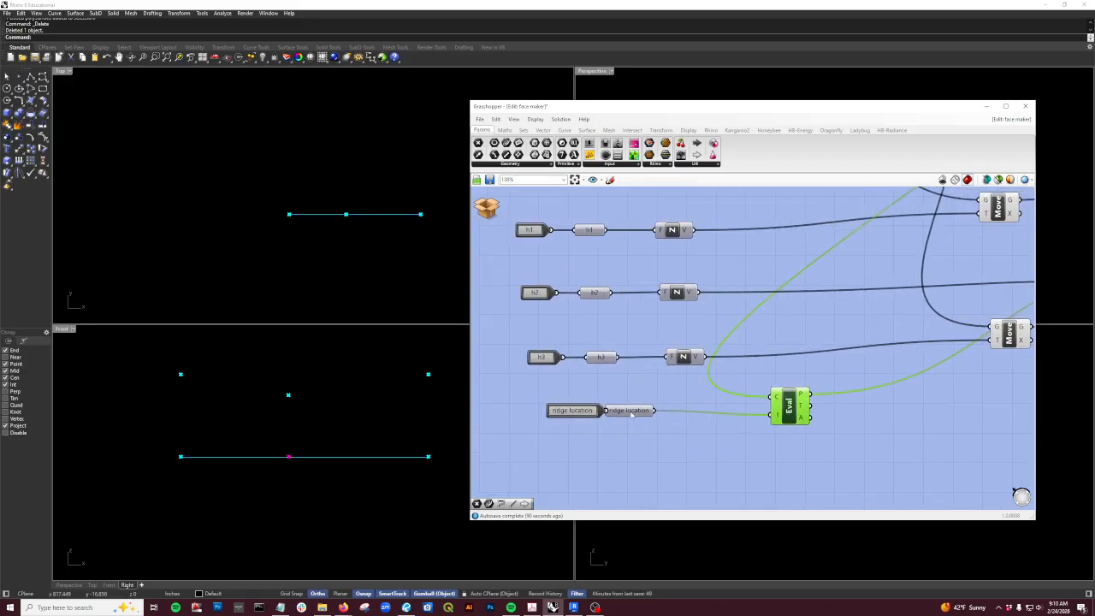
pyautogui.moveTo(632, 415); pyautogui.dragTo(680, 415)
pyautogui.scroll(1, 590, 411)
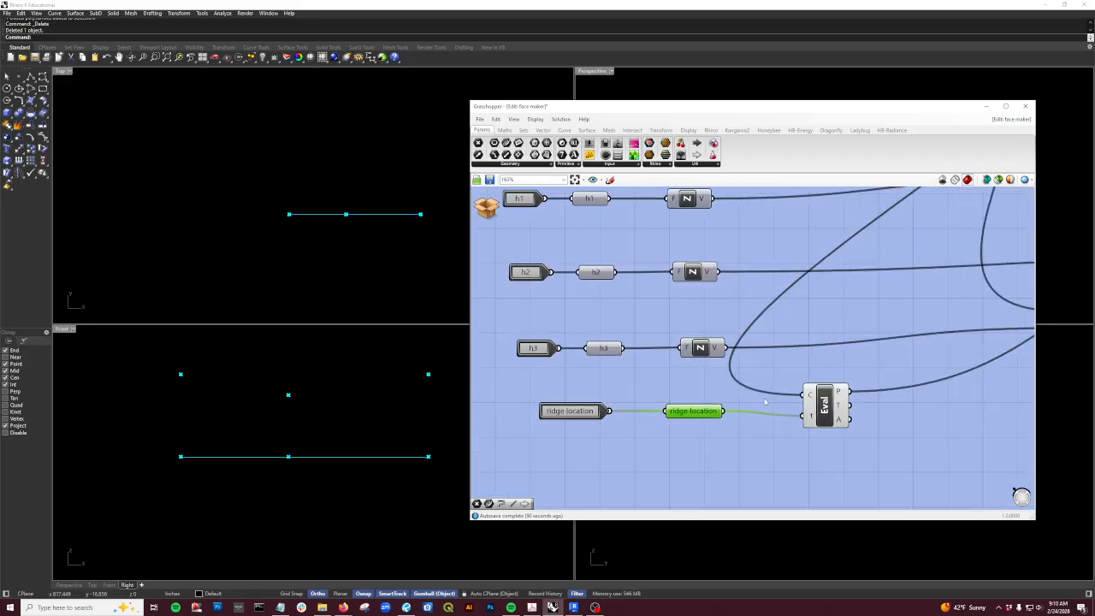
# Step: Try a number slider of 0.391 as the Eval component's t input and check the evaluated point
pyautogui.moveTo(589, 143); pyautogui.dragTo(806, 417)
pyautogui.moveTo(690, 470)
pyautogui.mouseDown()
pyautogui.moveTo(722, 470)
pyautogui.moveTo(672, 470)
pyautogui.moveTo(732, 470)
pyautogui.moveTo(657, 470)
pyautogui.moveTo(757, 470)
pyautogui.moveTo(699, 470)
pyautogui.mouseUp()
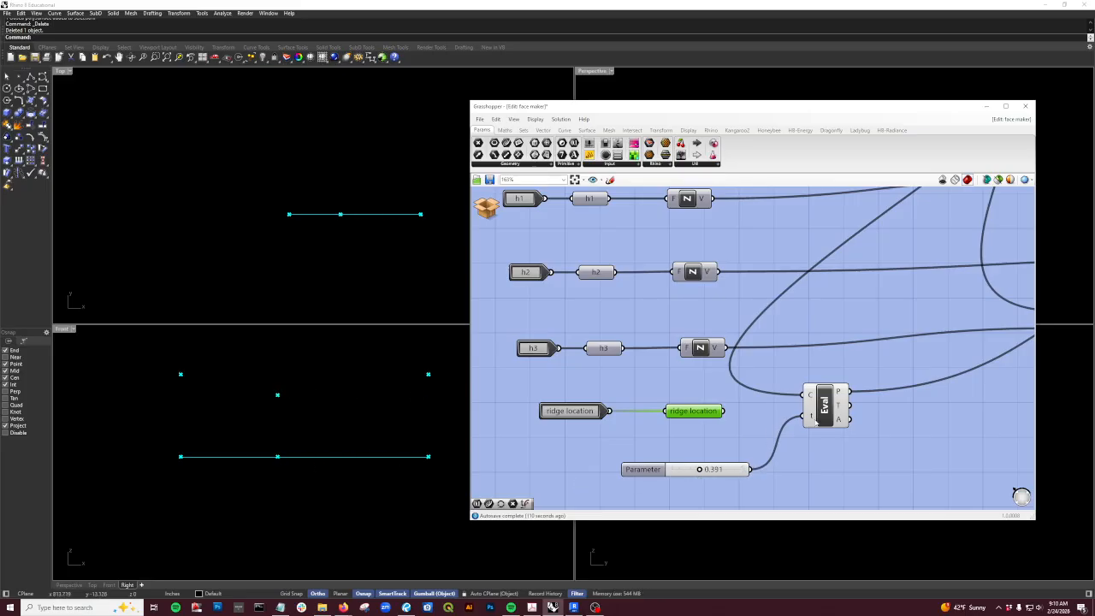
pyautogui.click(817, 419)
# Step: Reconnect the ridge location parameter to the Eval component's t input and delete the test slider
pyautogui.moveTo(784, 458); pyautogui.dragTo(667, 458, button='right')
pyautogui.scroll(-2, 672, 454)
pyautogui.moveTo(627, 426); pyautogui.dragTo(686, 427)
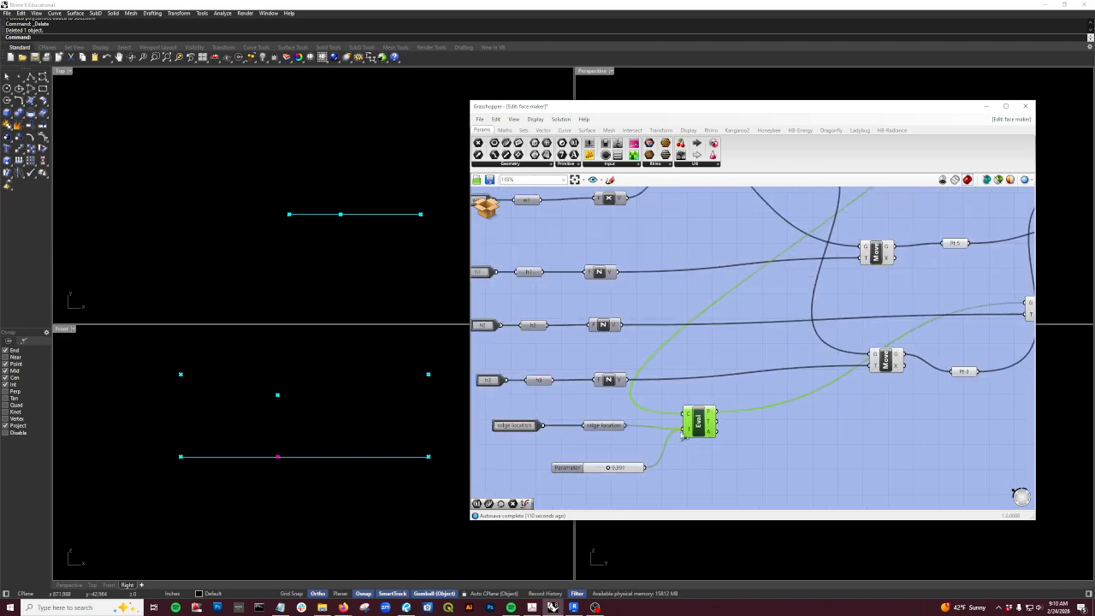
pyautogui.click(586, 470)
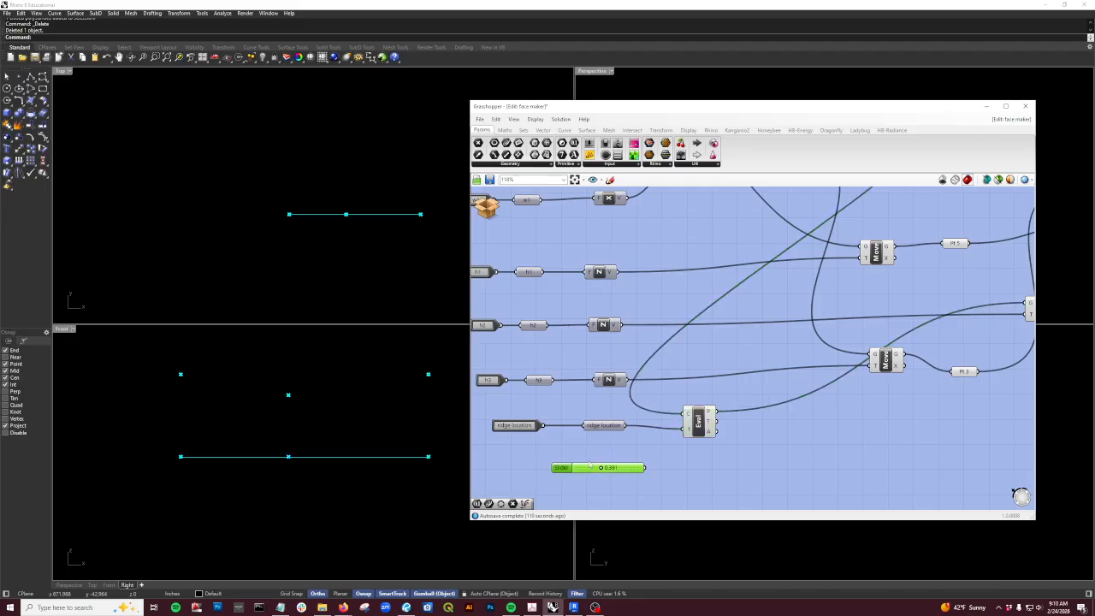
pyautogui.press('Delete')
# Step: Inspect the Eval component and the two Move components that produce Pt 3 and Pt 4
pyautogui.scroll(-2, 722, 420)
pyautogui.click(669, 441)
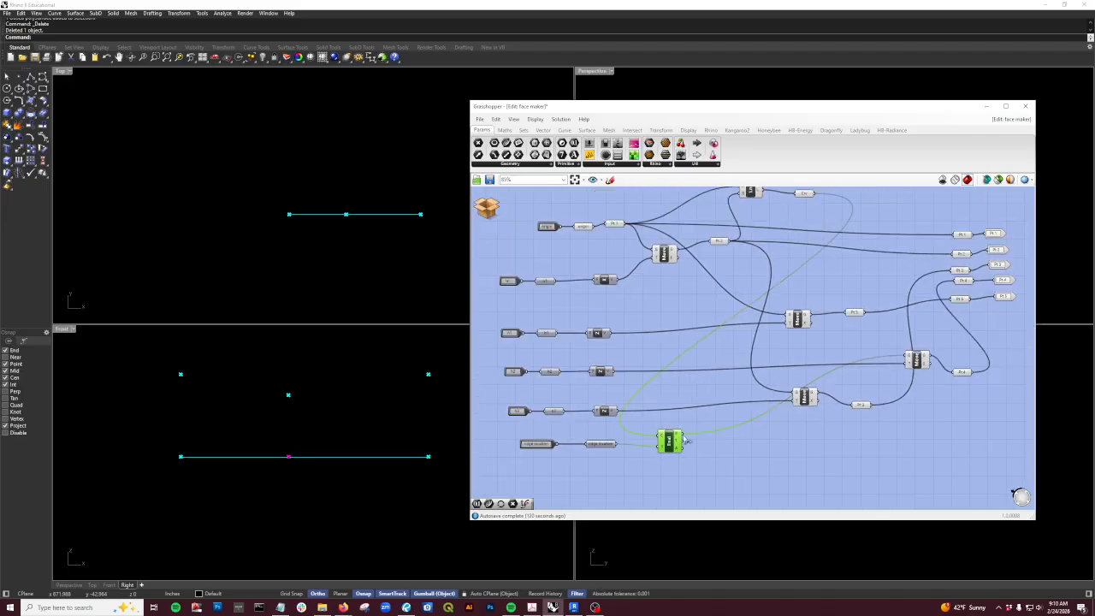
pyautogui.click(803, 398)
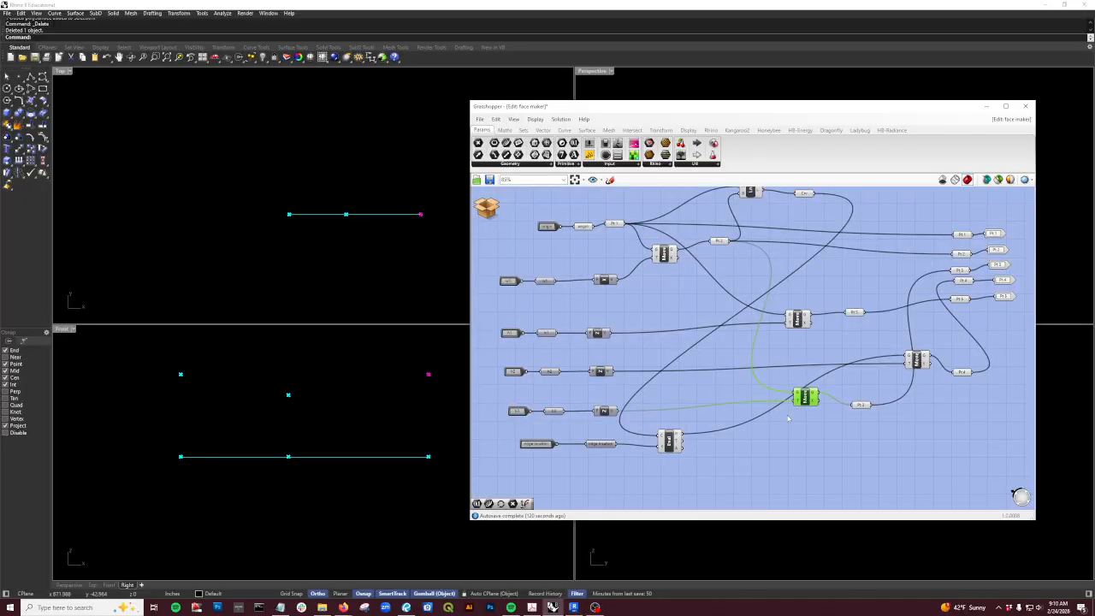
pyautogui.click(915, 359)
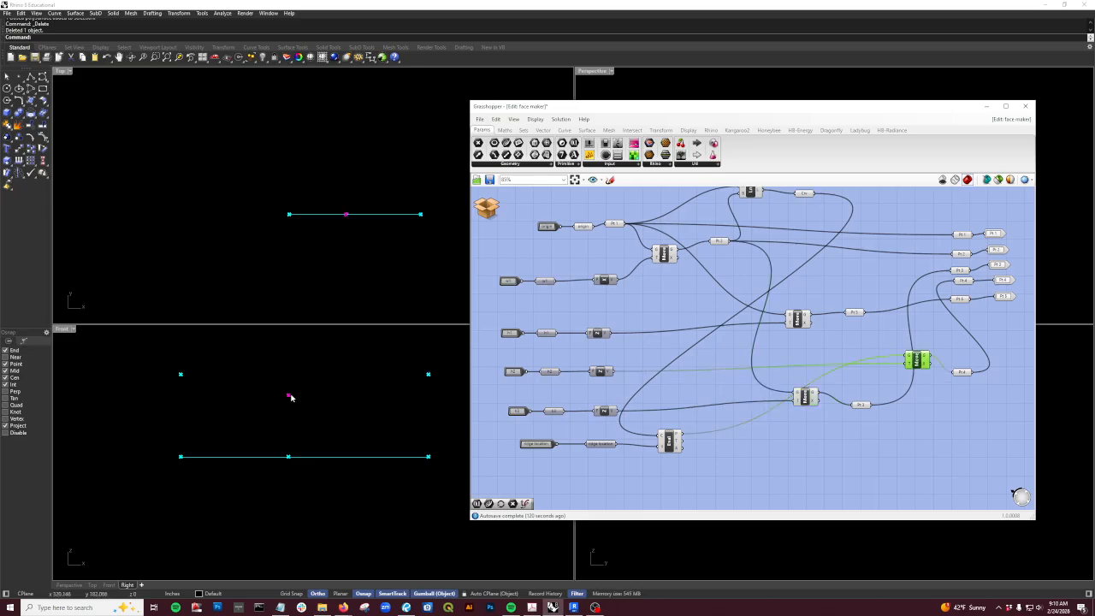
pyautogui.scroll(3, 894, 425)
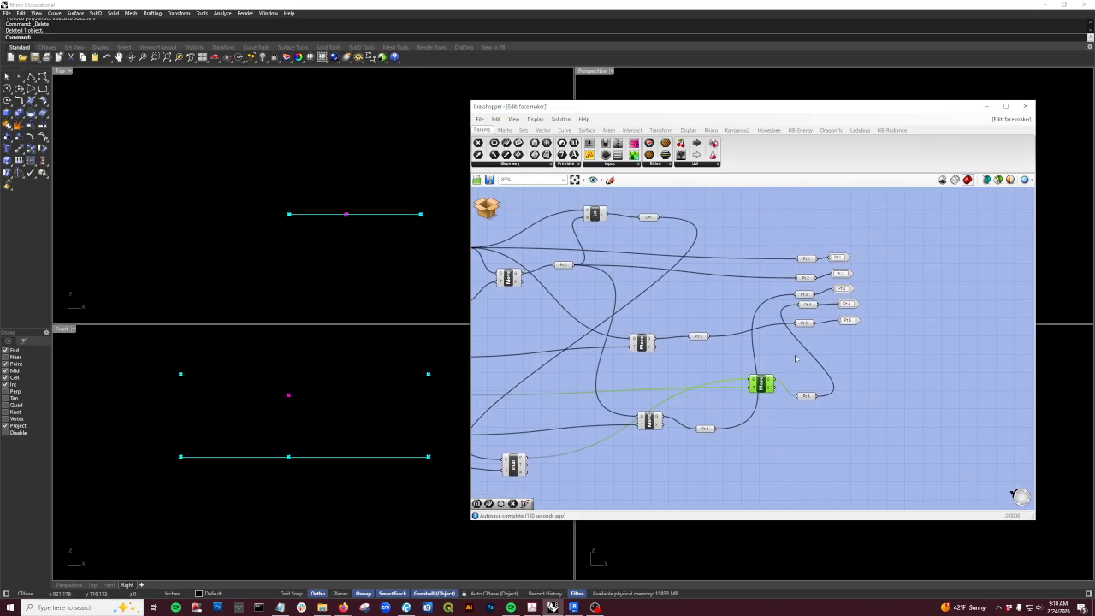
# Step: Check the output point parameters Pt 1 through Pt 5 one after another against the viewports
pyautogui.click(811, 223)
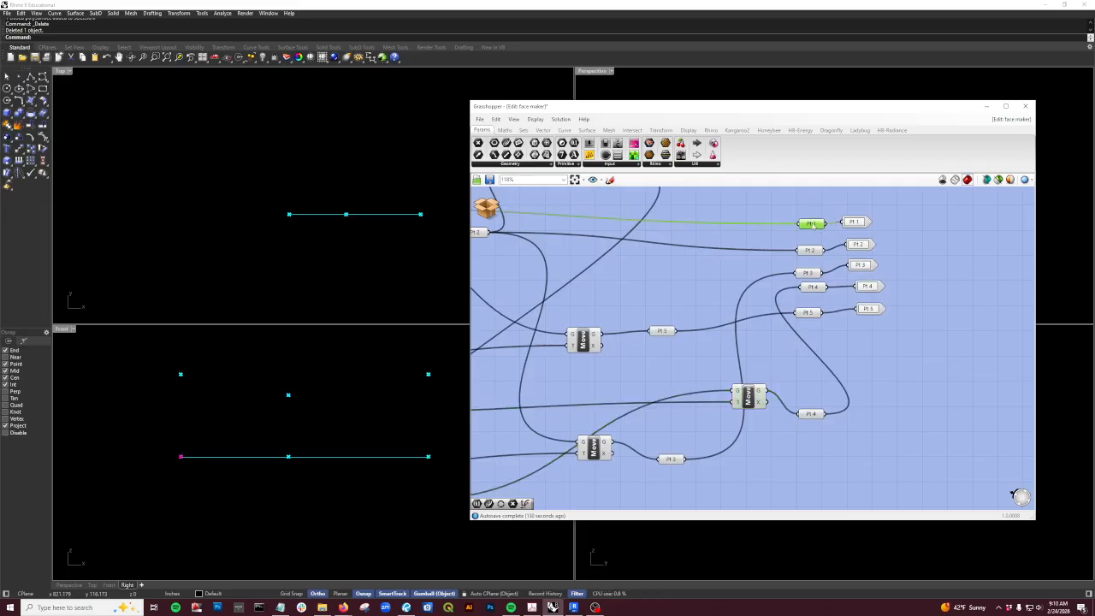
pyautogui.click(811, 250)
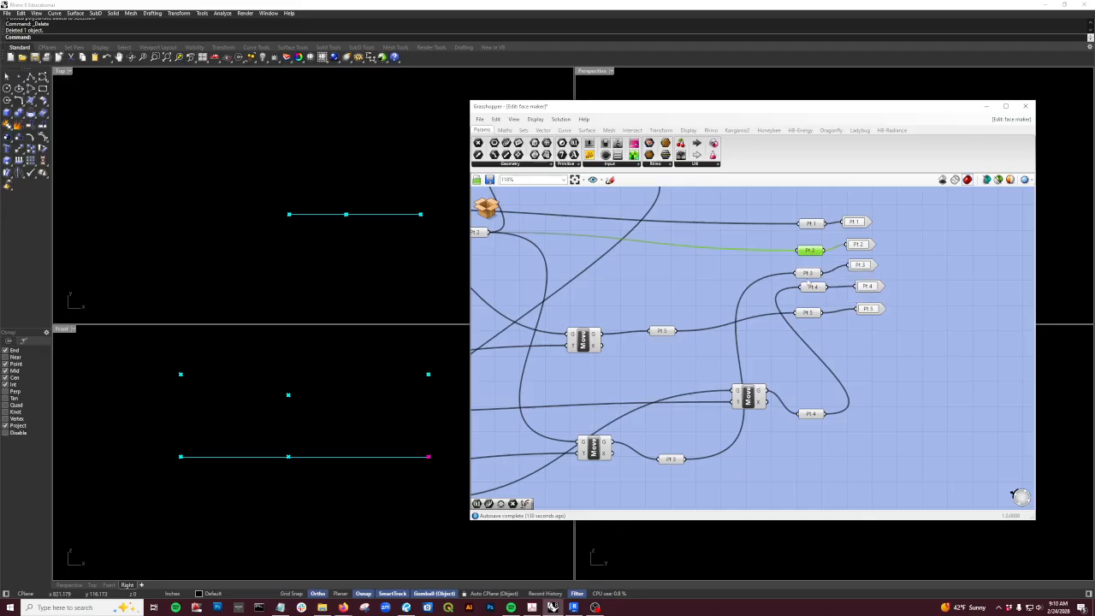
pyautogui.click(808, 274)
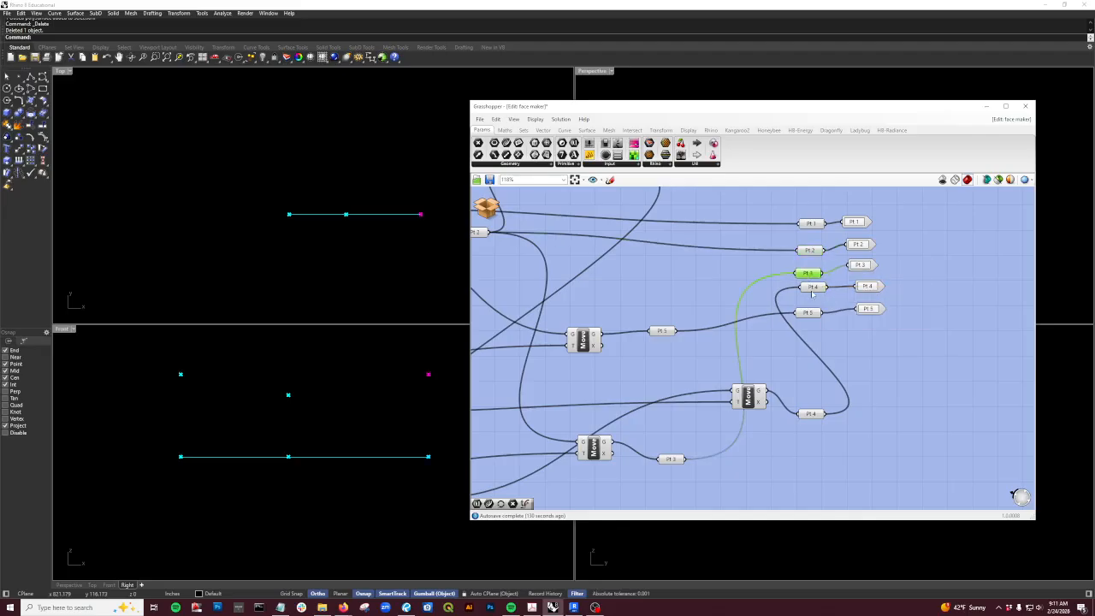
pyautogui.click(814, 288)
pyautogui.click(763, 340)
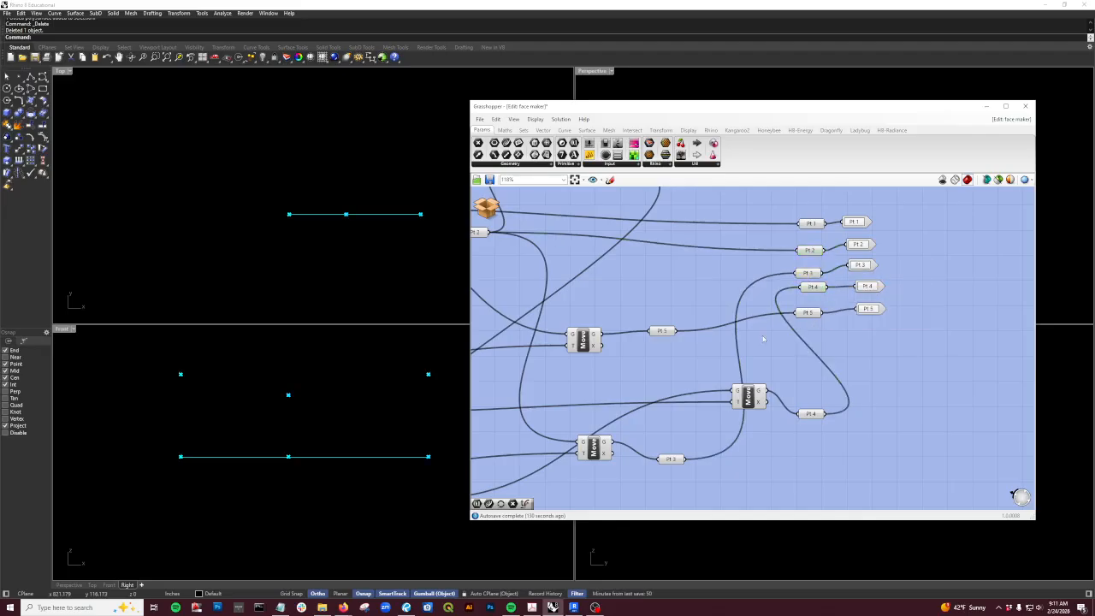
pyautogui.click(809, 314)
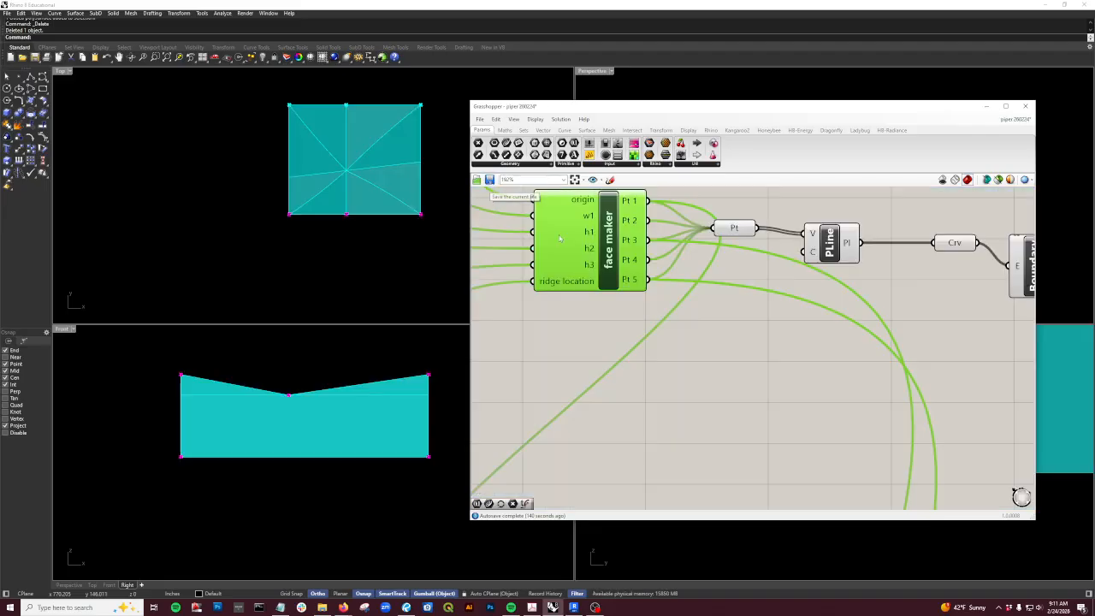
# Step: Leave the face maker cluster, return to the main definition and deselect the cluster component
pyautogui.click(486, 206)
pyautogui.click(697, 371)
pyautogui.scroll(-2, 697, 349)
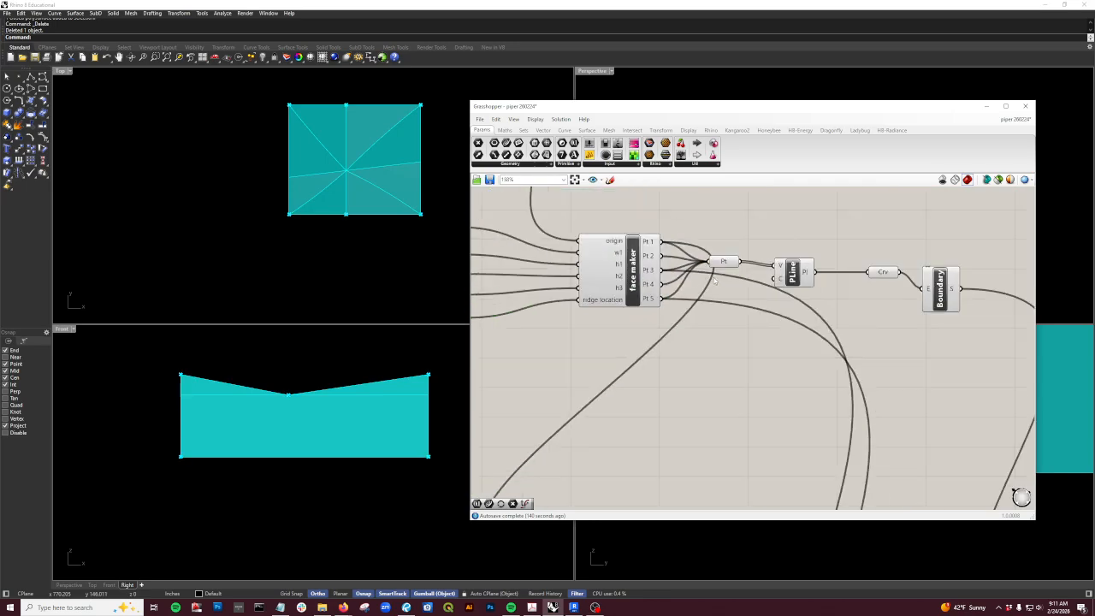
# Step: Inspect the point list collected in the Pt parameter and reposition it level with the cluster's Pt 1 output
pyautogui.scroll(2, 714, 281)
pyautogui.moveTo(729, 253); pyautogui.dragTo(740, 207)
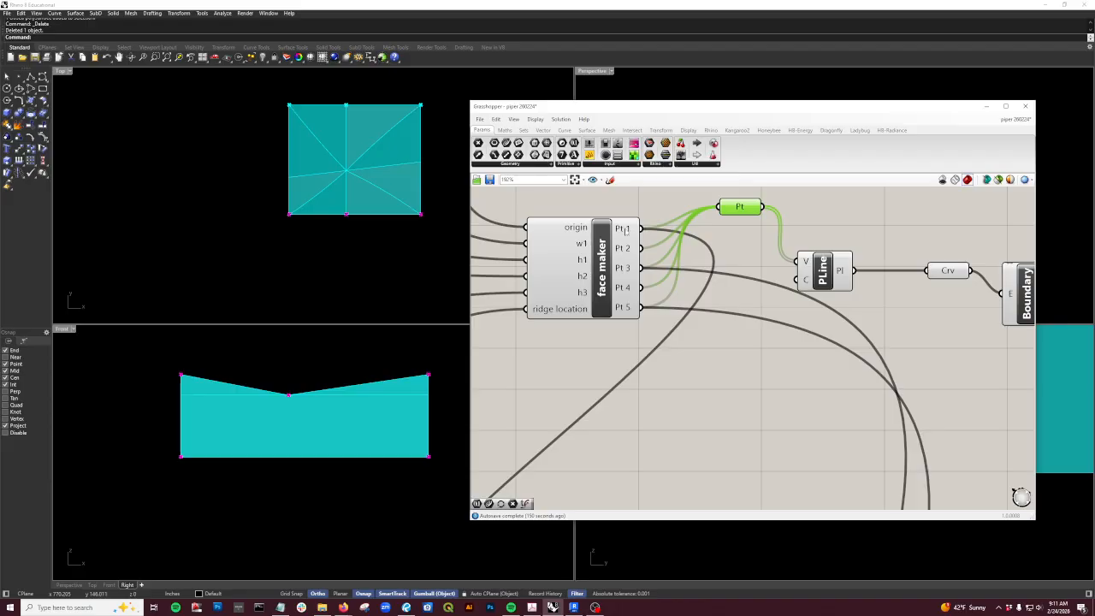
pyautogui.moveTo(741, 207); pyautogui.dragTo(742, 220)
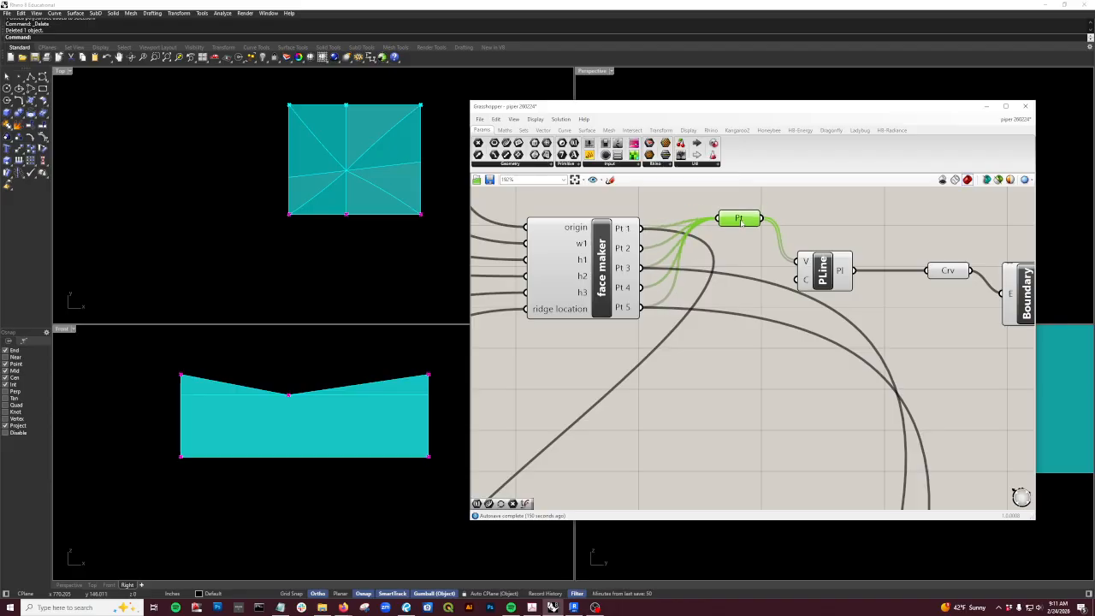
pyautogui.moveTo(741, 223)
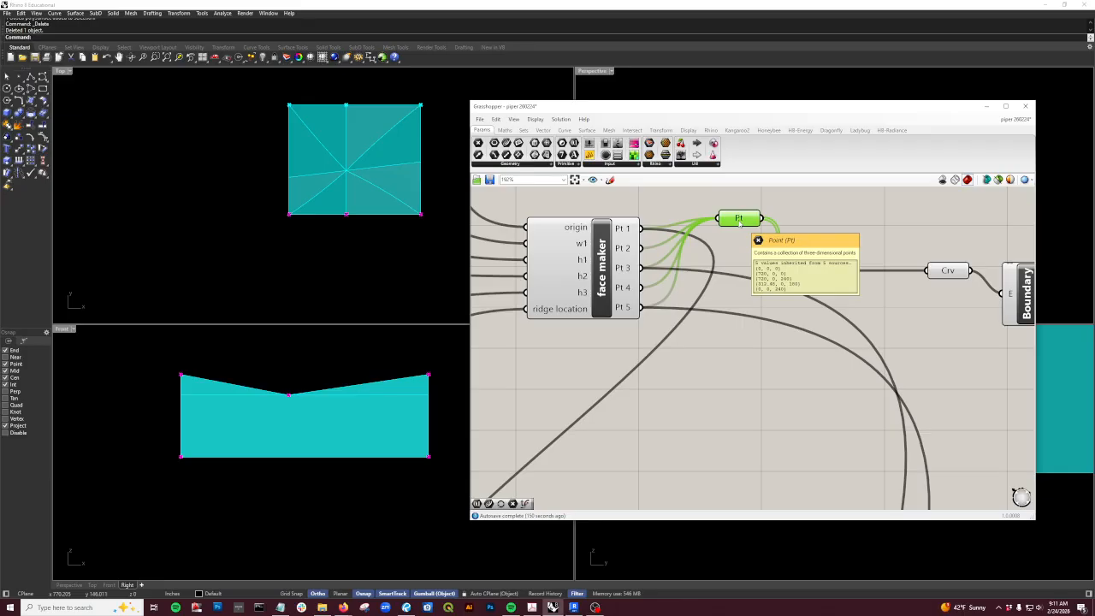
pyautogui.moveTo(742, 222); pyautogui.dragTo(742, 233)
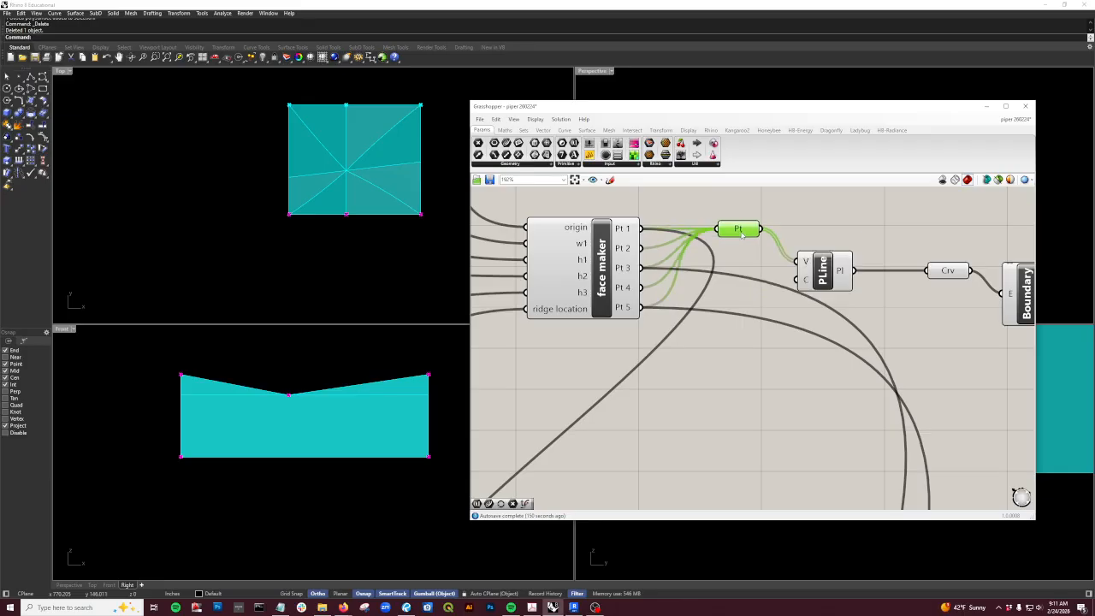
# Step: Review the PLine and Boundary components, moving the Crv parameter closer to PLine and aligning Boundary with it
pyautogui.click(822, 265)
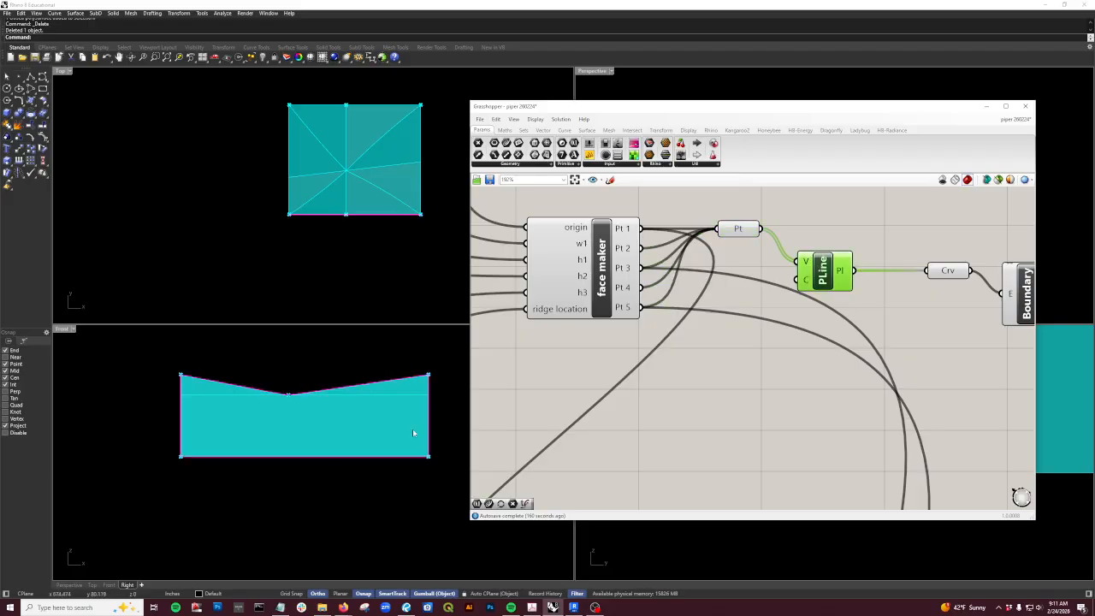
pyautogui.scroll(-2, 812, 231)
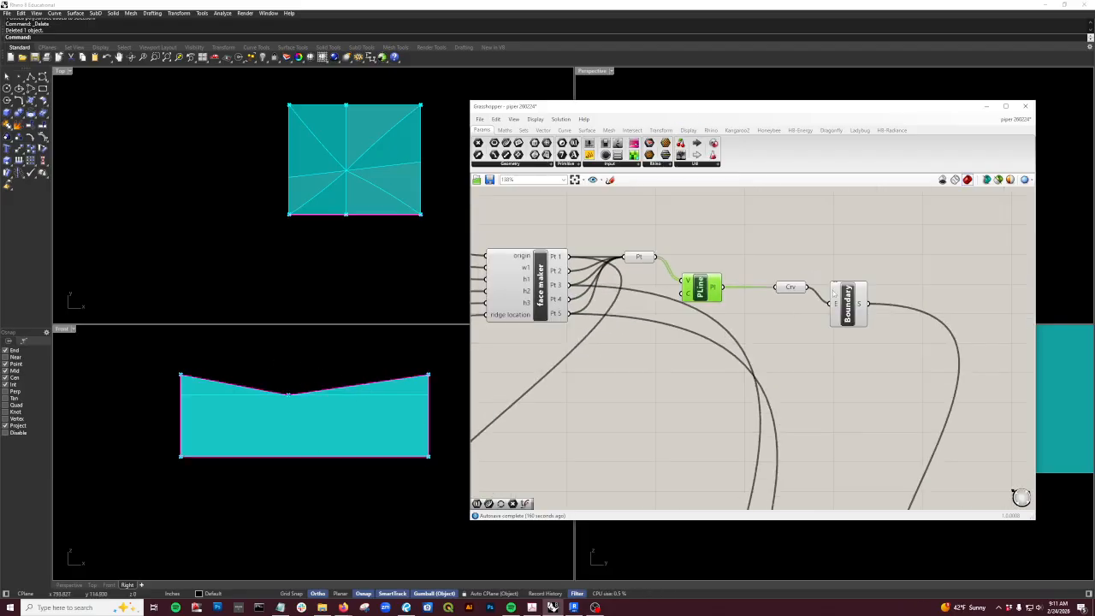
pyautogui.moveTo(791, 290); pyautogui.dragTo(753, 295)
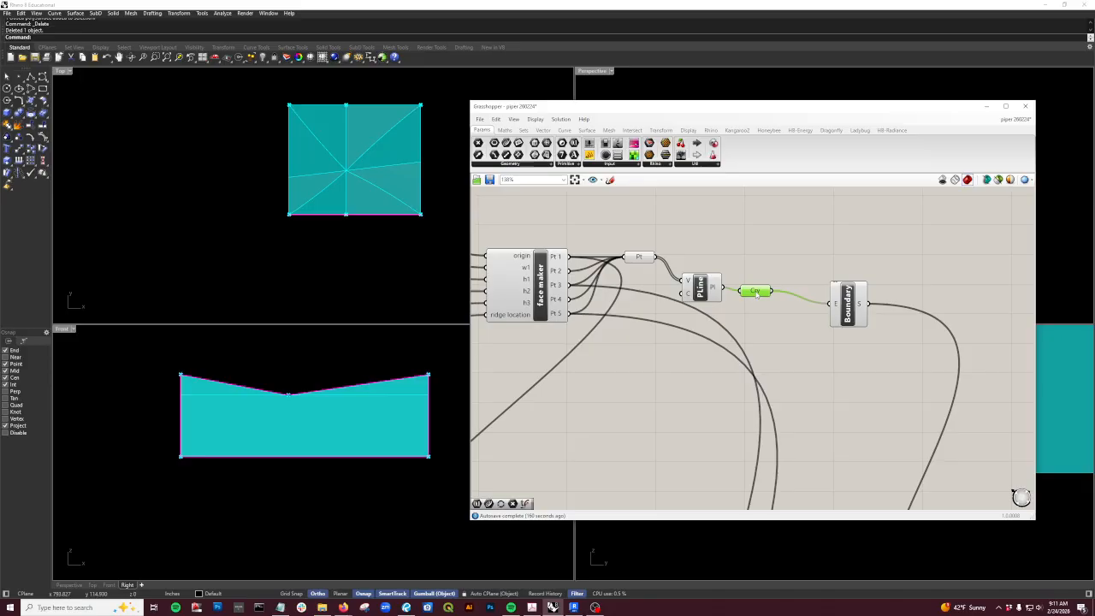
pyautogui.click(848, 304)
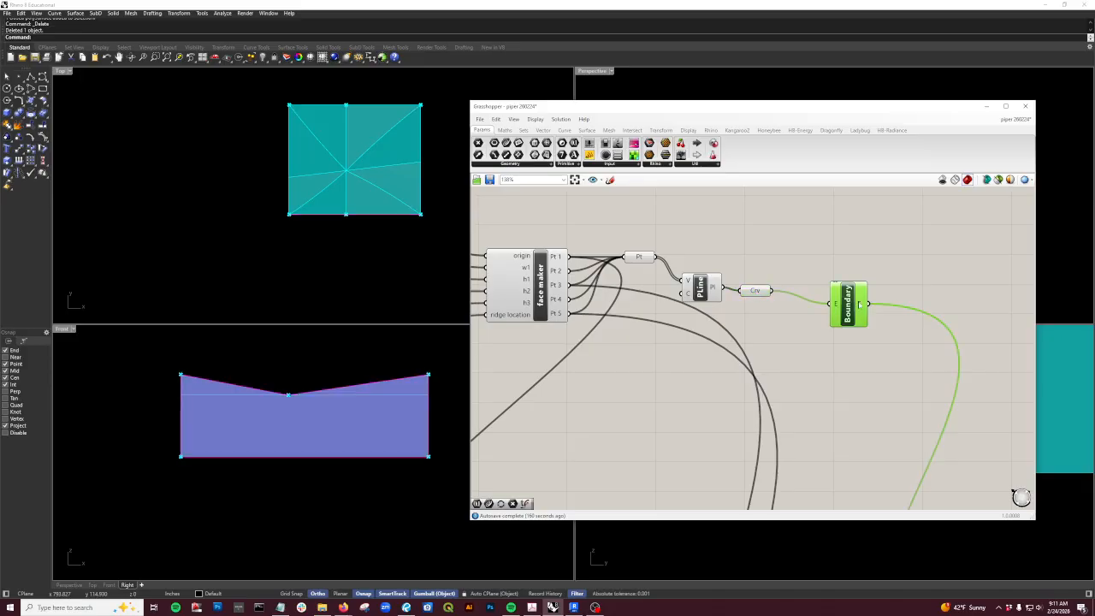
pyautogui.moveTo(850, 306); pyautogui.dragTo(839, 294)
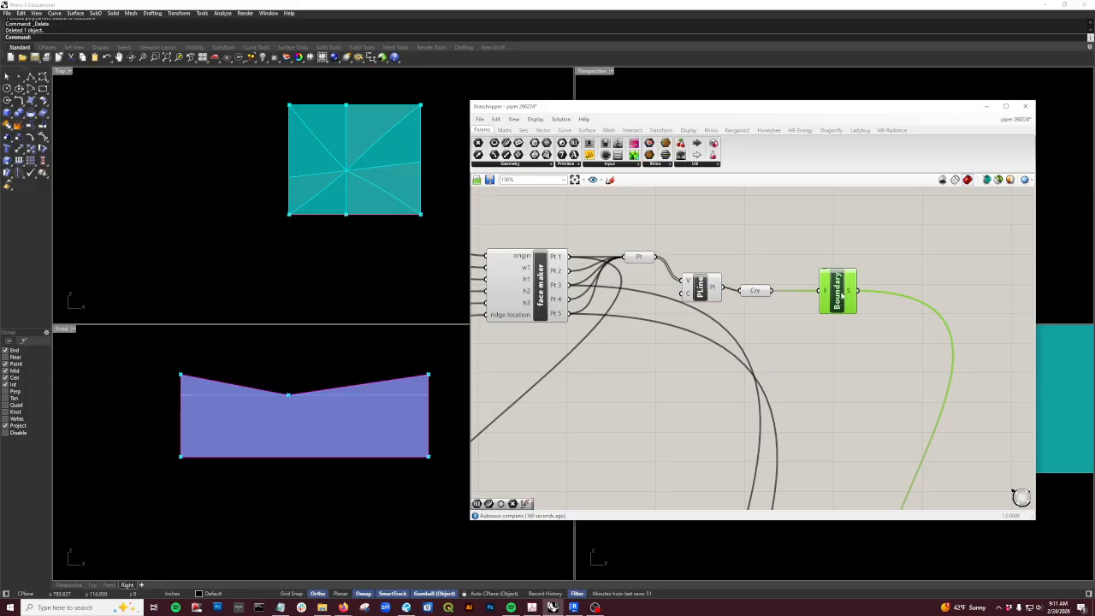
# Step: Move the Grasshopper window clear of the Perspective view and orbit the model to show the highlighted boundary face
pyautogui.moveTo(744, 110); pyautogui.dragTo(724, 292)
pyautogui.moveTo(724, 257); pyautogui.dragTo(796, 216, button='right')
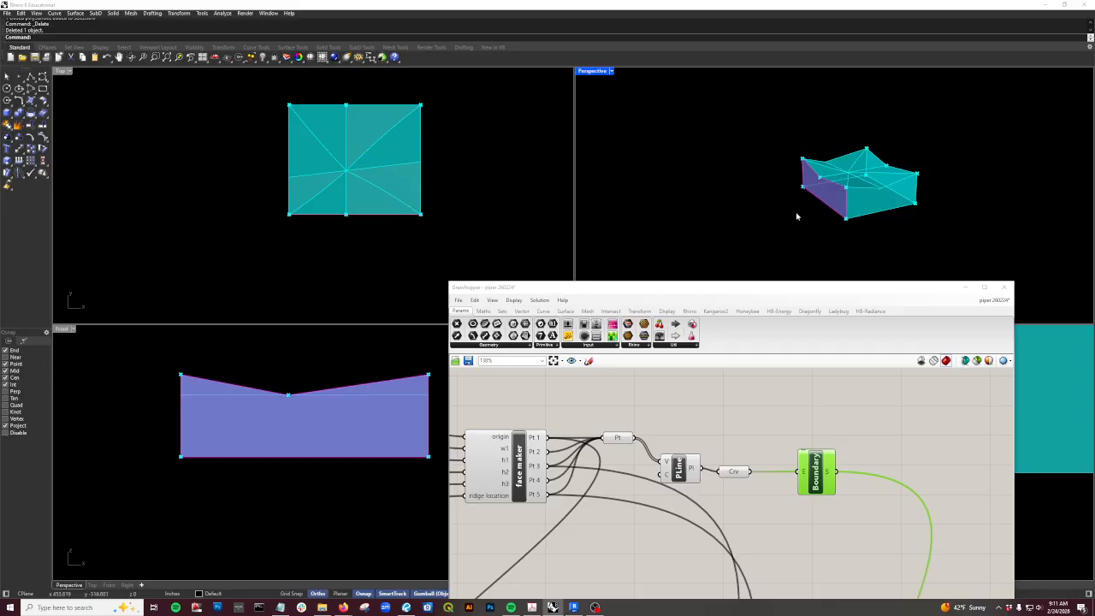
pyautogui.scroll(-4, 763, 505)
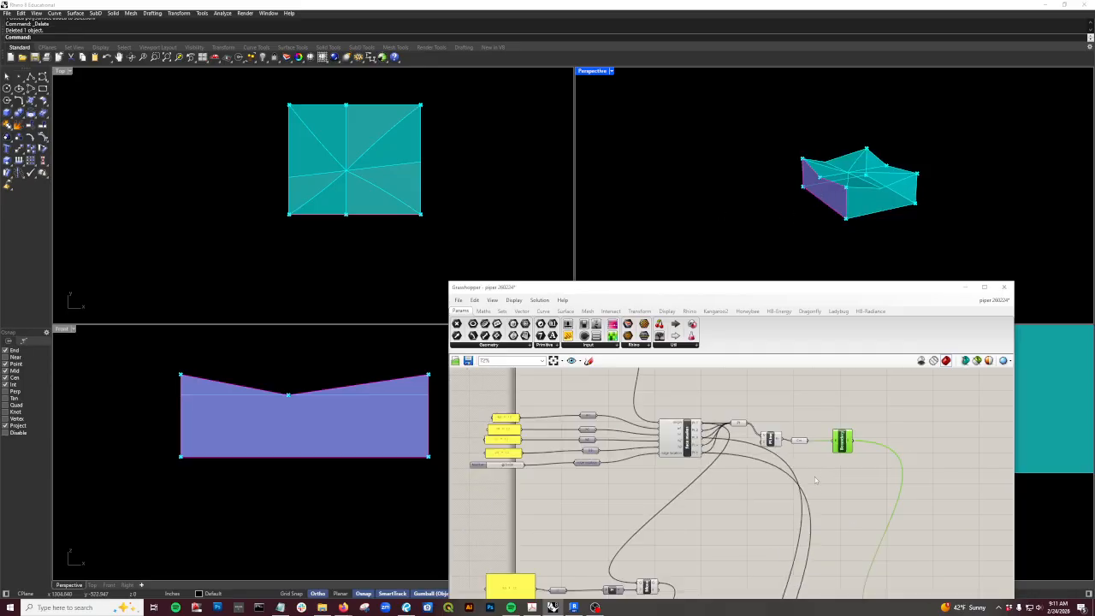
pyautogui.moveTo(776, 479); pyautogui.dragTo(769, 435, button='right')
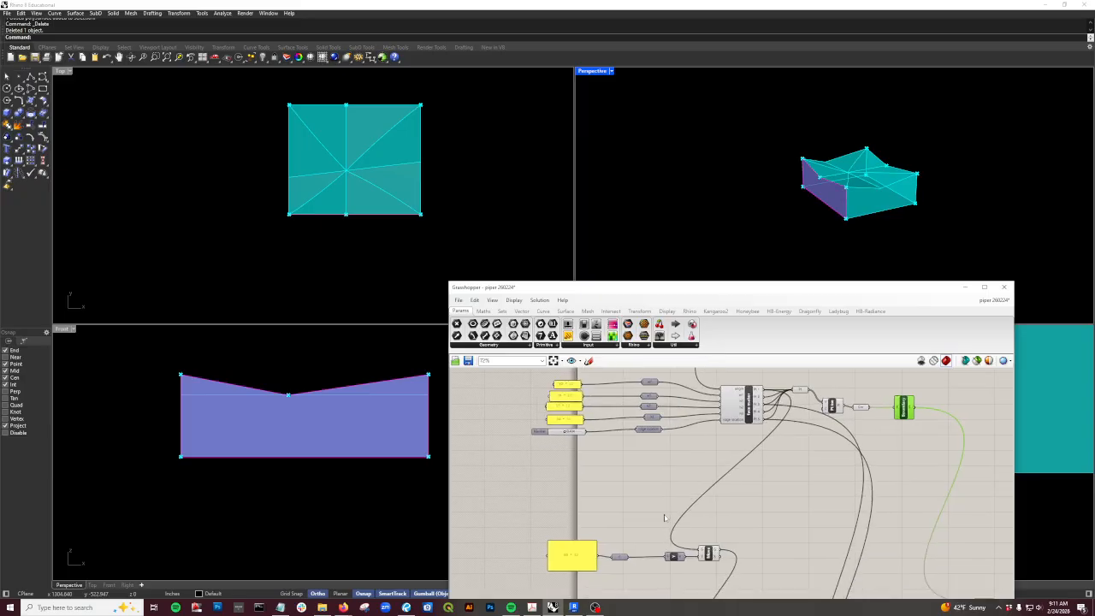
# Step: Review the first face maker's input chain and select its origin point parameter to locate that point in the model
pyautogui.moveTo(704, 499); pyautogui.dragTo(708, 448, button='right')
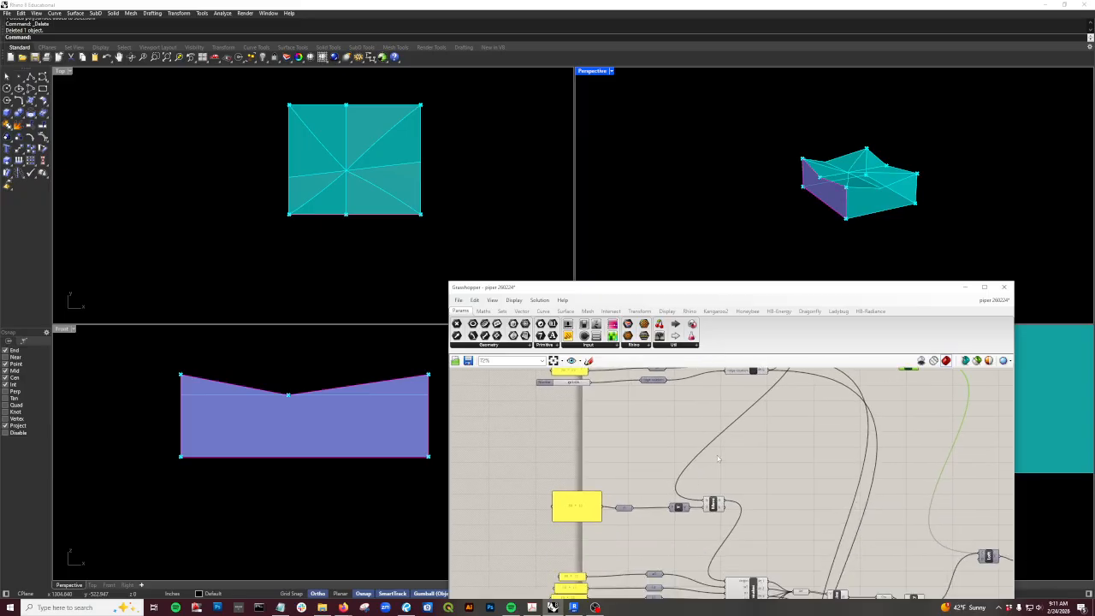
pyautogui.scroll(-2, 717, 456)
pyautogui.moveTo(738, 403); pyautogui.dragTo(733, 472, button='right')
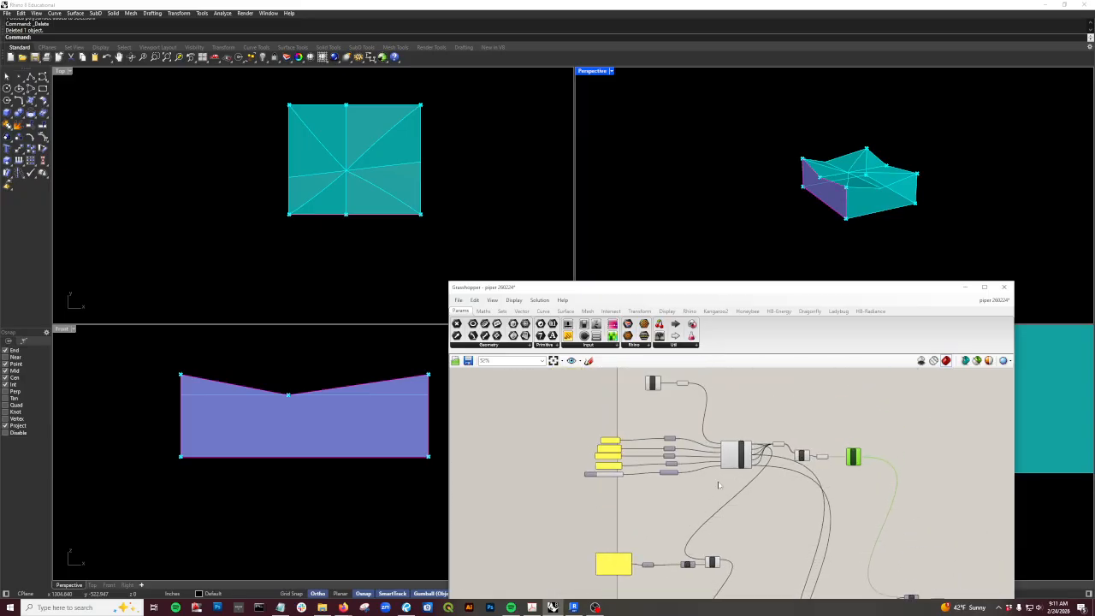
pyautogui.scroll(4, 673, 414)
pyautogui.click(682, 383)
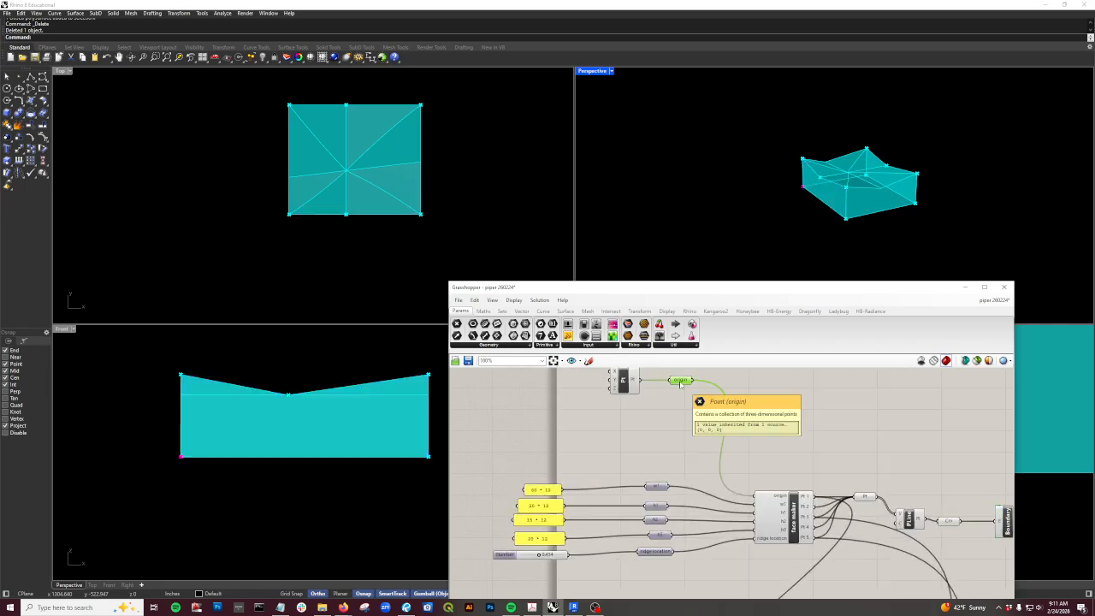
pyautogui.scroll(2, 790, 508)
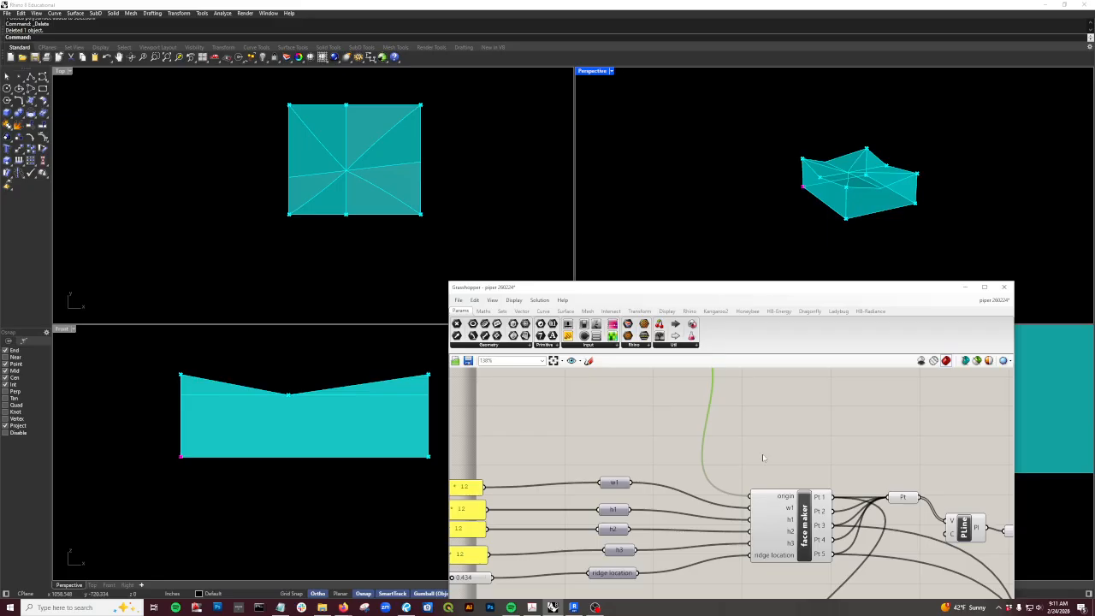
# Step: Set the panel feeding the l1 parameter to 60 * 12 to lengthen the distance between the two end faces
pyautogui.scroll(-8, 761, 456)
pyautogui.moveTo(732, 541); pyautogui.dragTo(730, 501, button='right')
pyautogui.scroll(7, 727, 502)
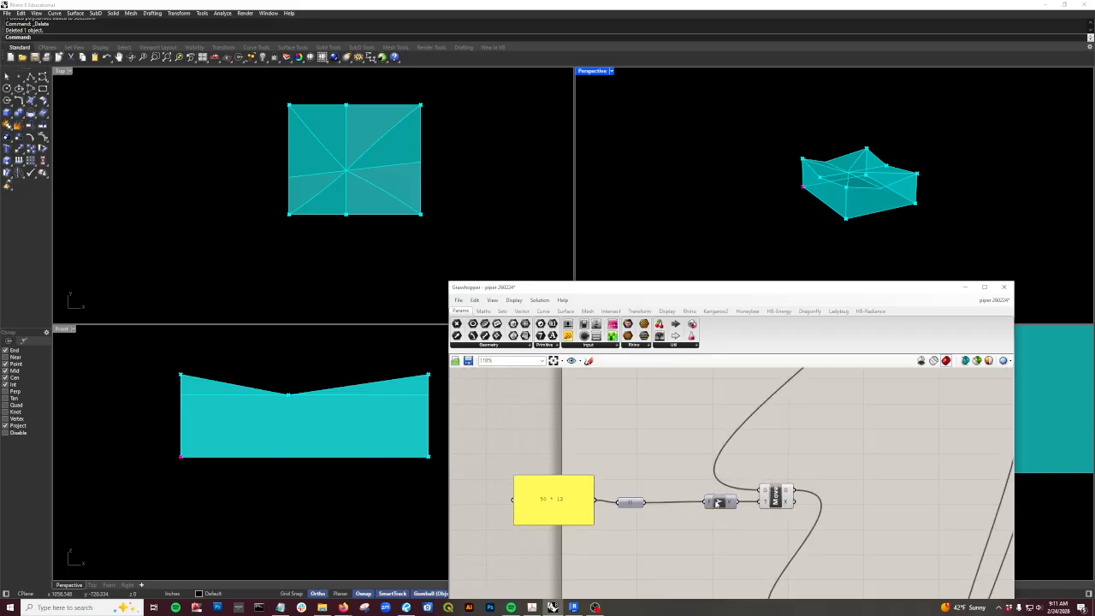
pyautogui.scroll(5, 560, 510)
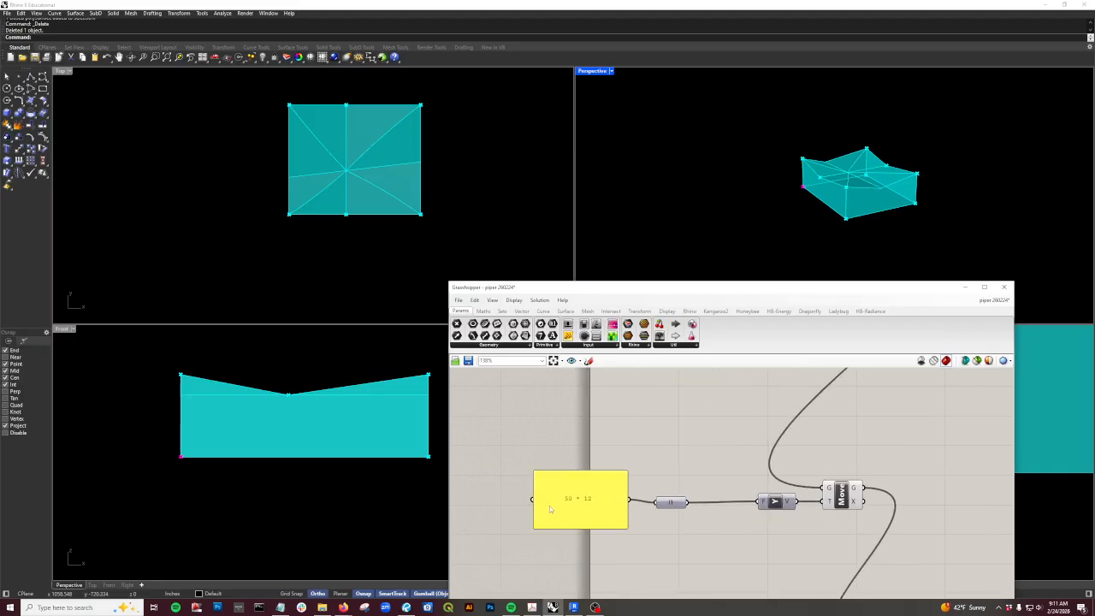
pyautogui.doubleClick(571, 498)
pyautogui.moveTo(577, 463); pyautogui.dragTo(566, 462)
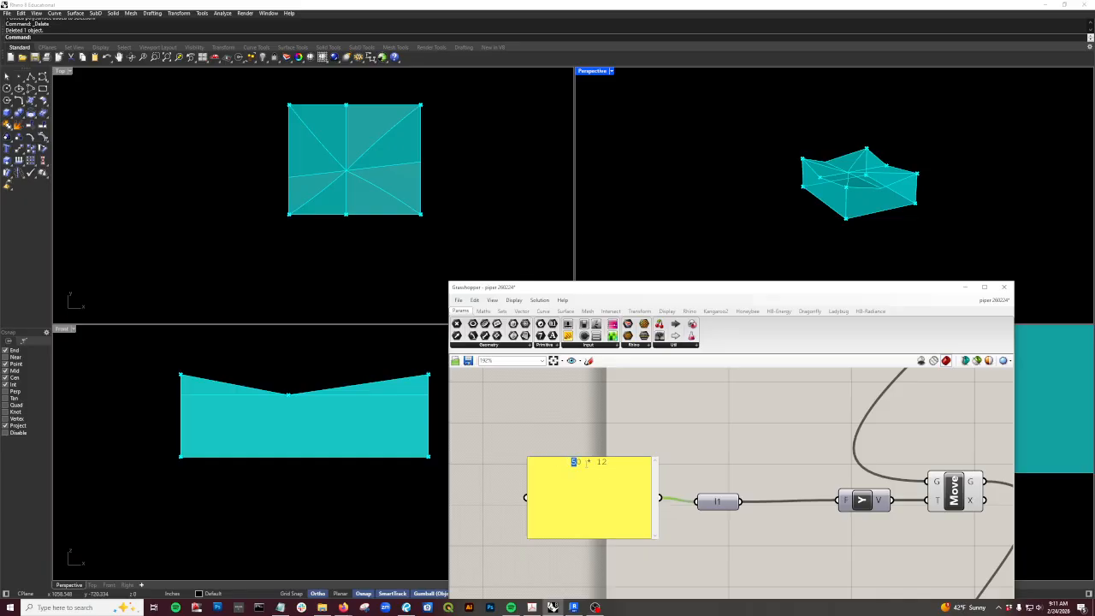
pyautogui.click(718, 554)
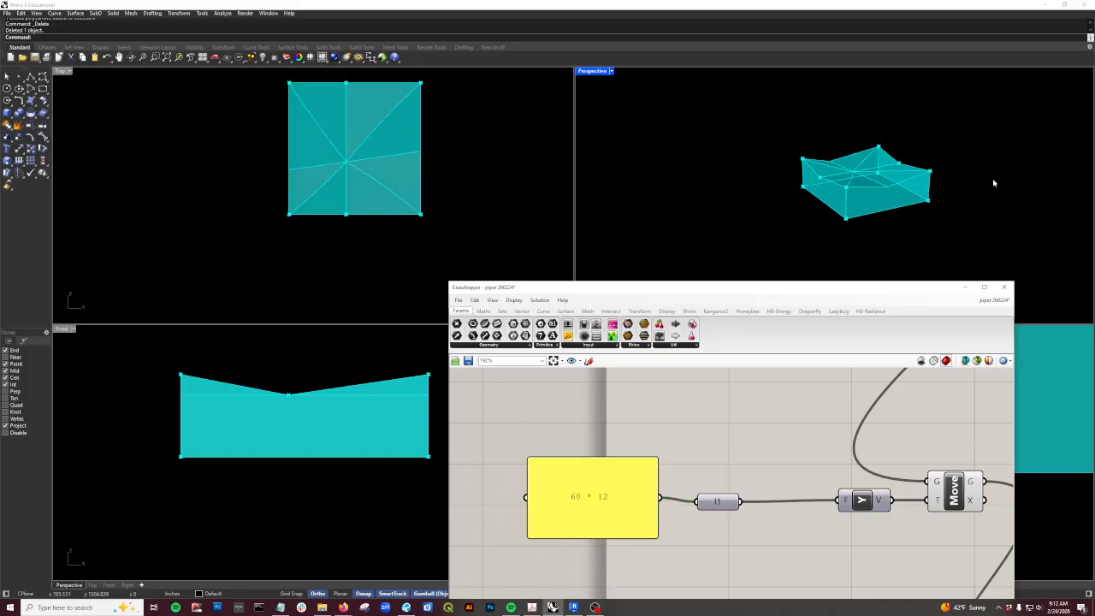
# Step: Trace the moved origin into the second face maker and examine its PLine outline on the far face in the Perspective view
pyautogui.scroll(-8, 725, 480)
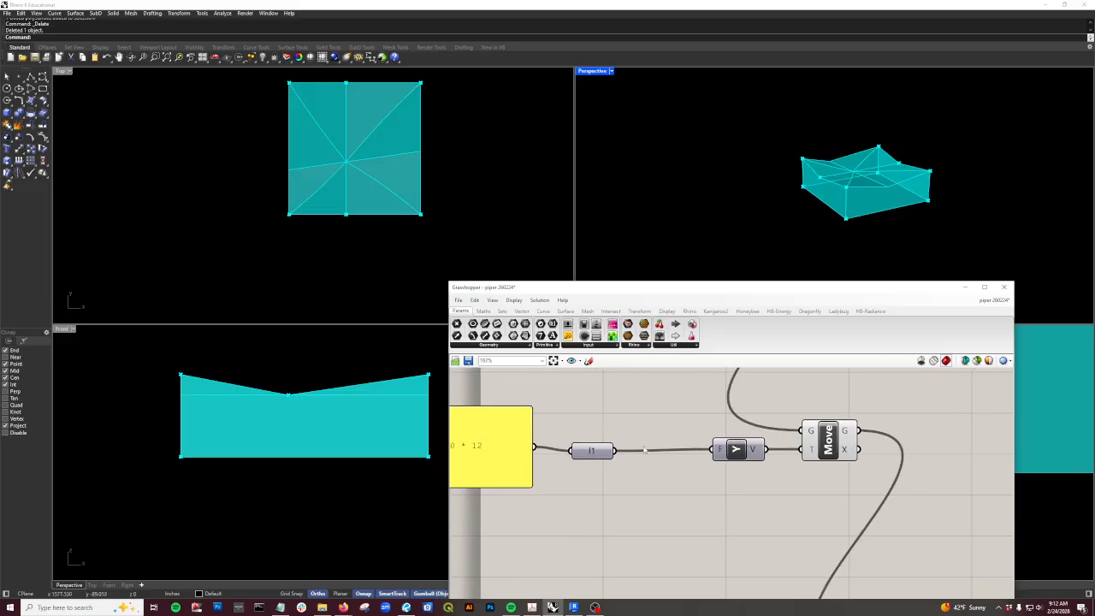
pyautogui.scroll(5, 724, 480)
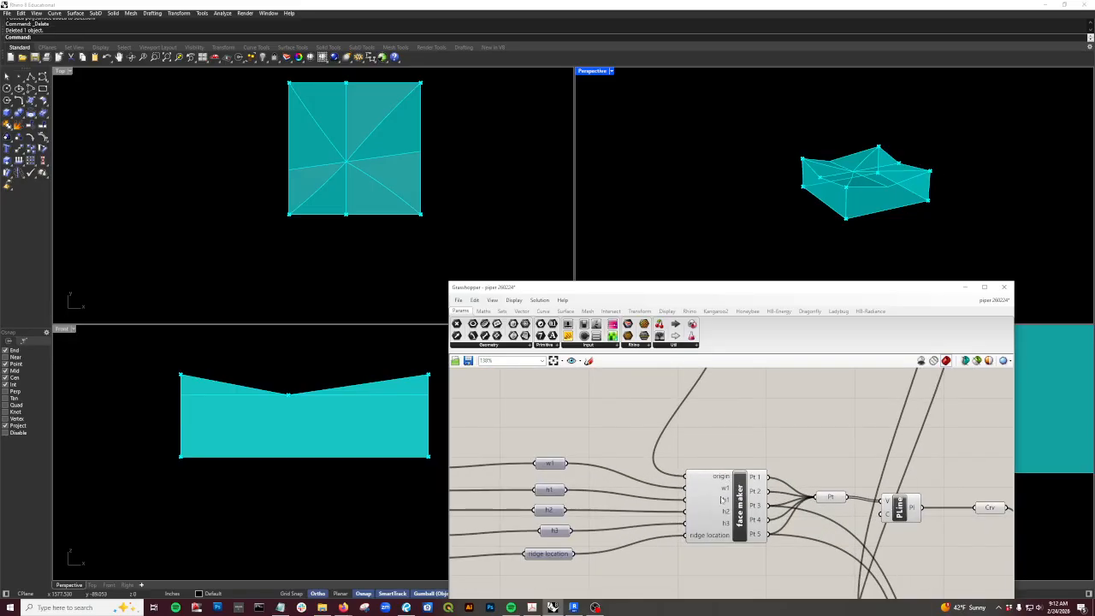
pyautogui.scroll(-3, 734, 499)
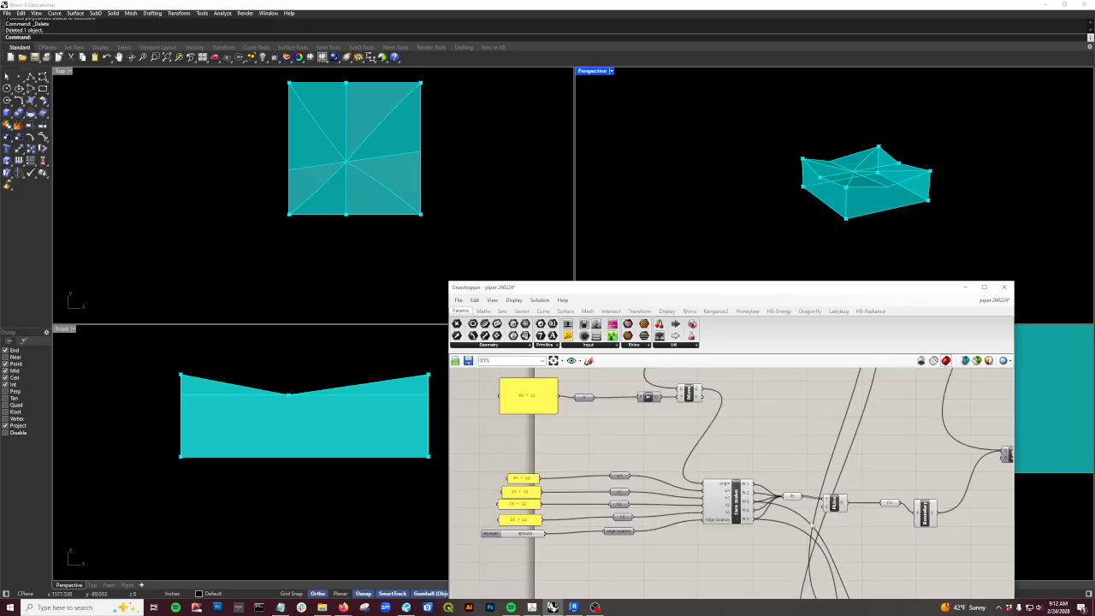
pyautogui.click(834, 504)
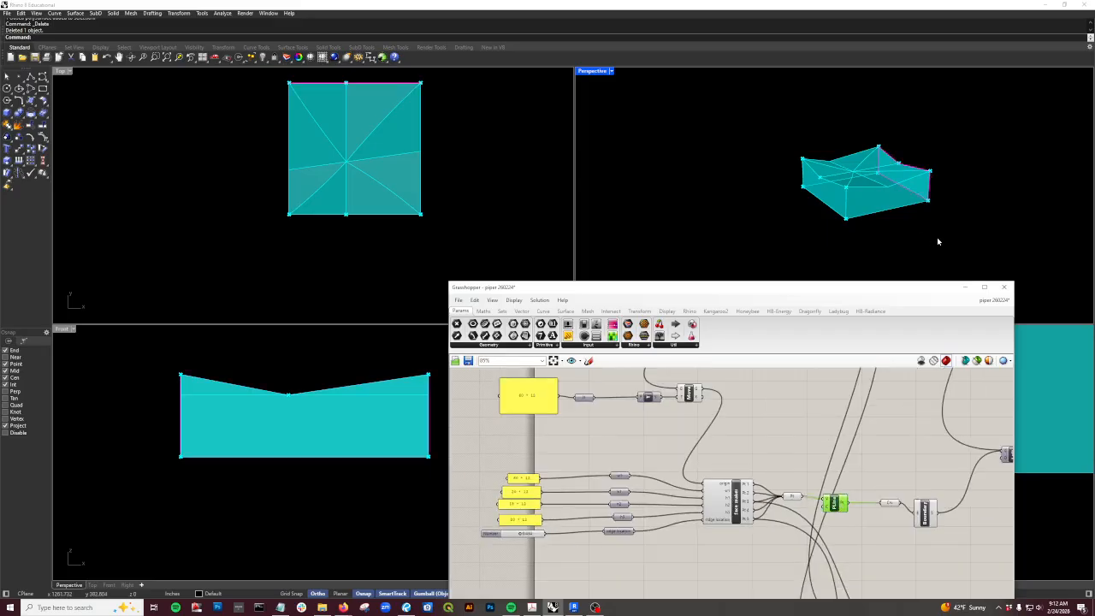
pyautogui.moveTo(938, 241); pyautogui.dragTo(813, 224, button='right')
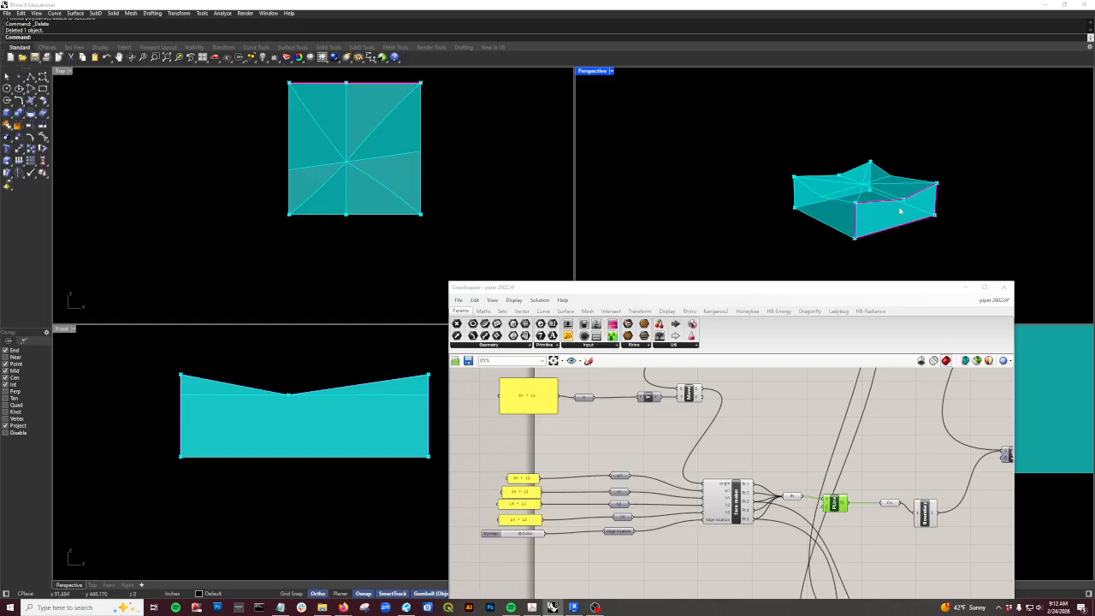
# Step: Set the second face maker's ridge location slider to 0.486 and its h2 panel to 12 * 12
pyautogui.scroll(4, 532, 541)
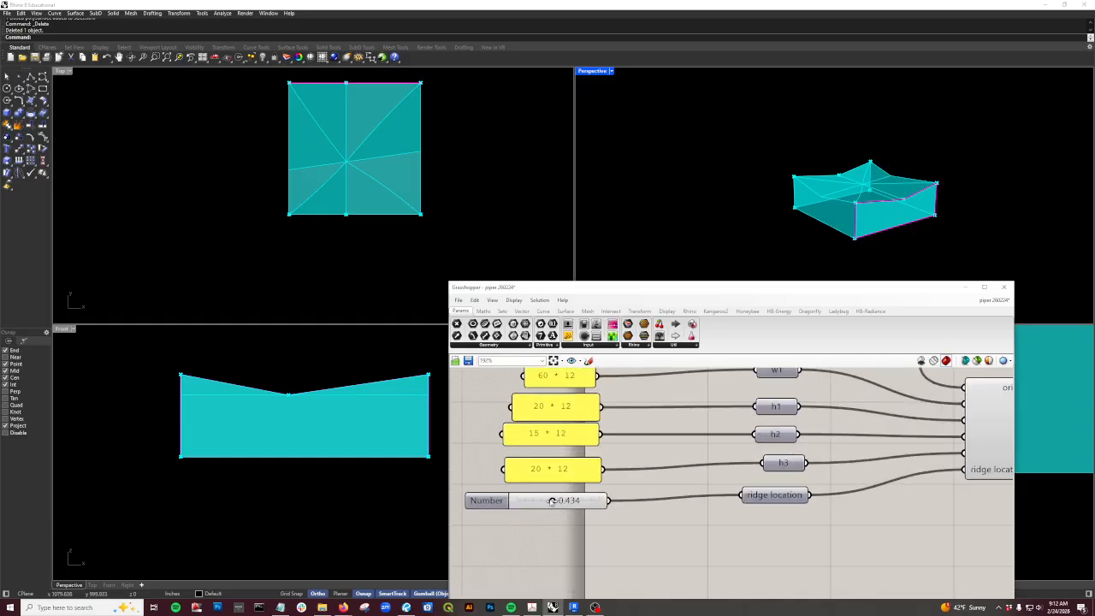
pyautogui.moveTo(552, 501)
pyautogui.mouseDown()
pyautogui.moveTo(587, 501)
pyautogui.moveTo(550, 503)
pyautogui.moveTo(526, 522)
pyautogui.moveTo(571, 518)
pyautogui.moveTo(552, 518)
pyautogui.mouseUp()
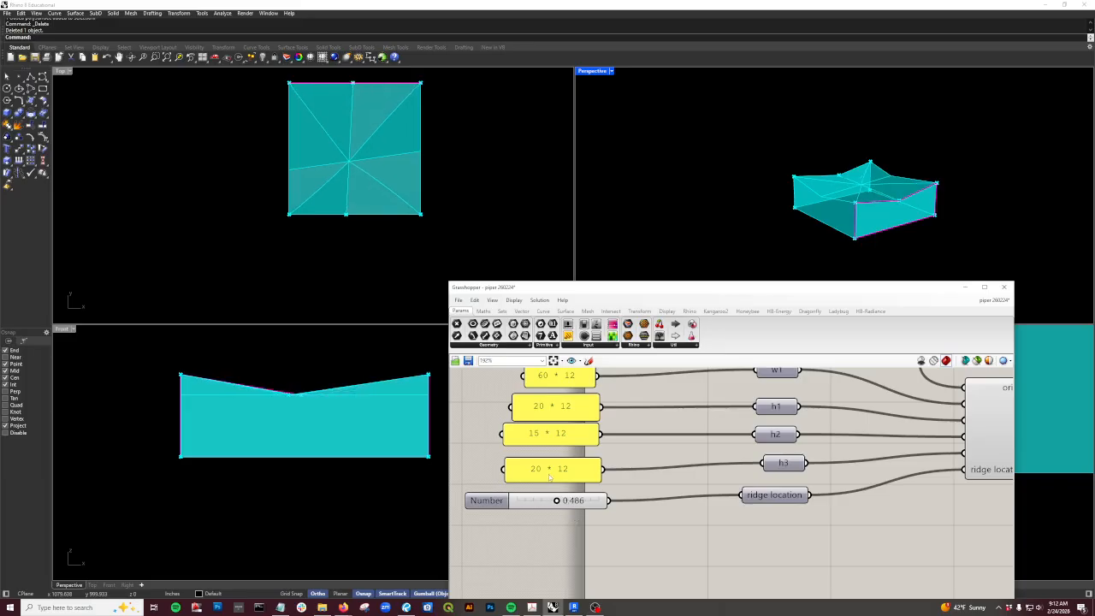
pyautogui.doubleClick(537, 438)
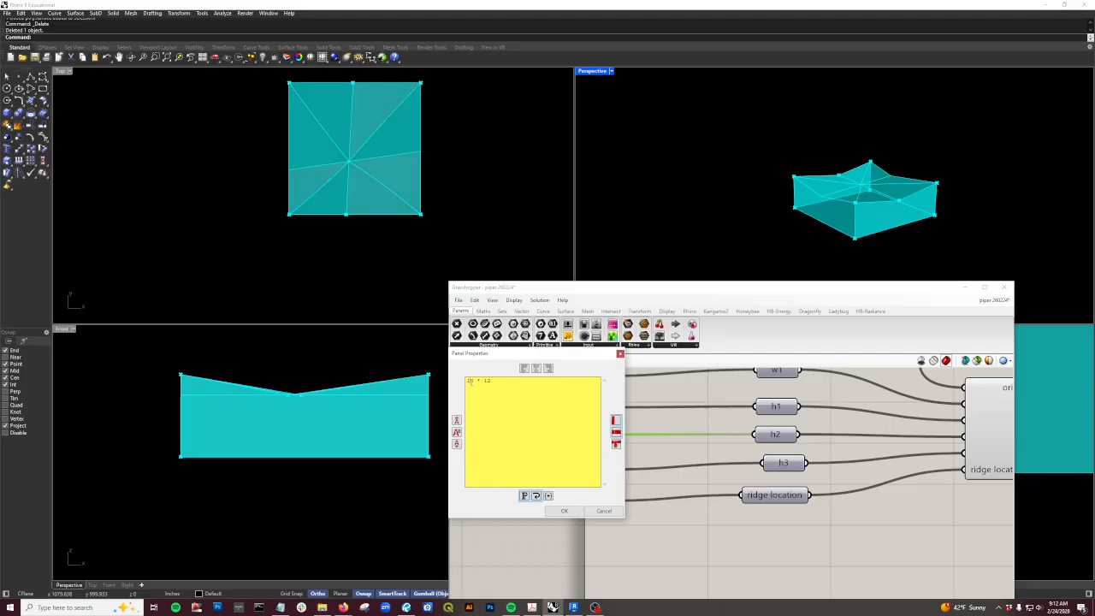
pyautogui.click(564, 511)
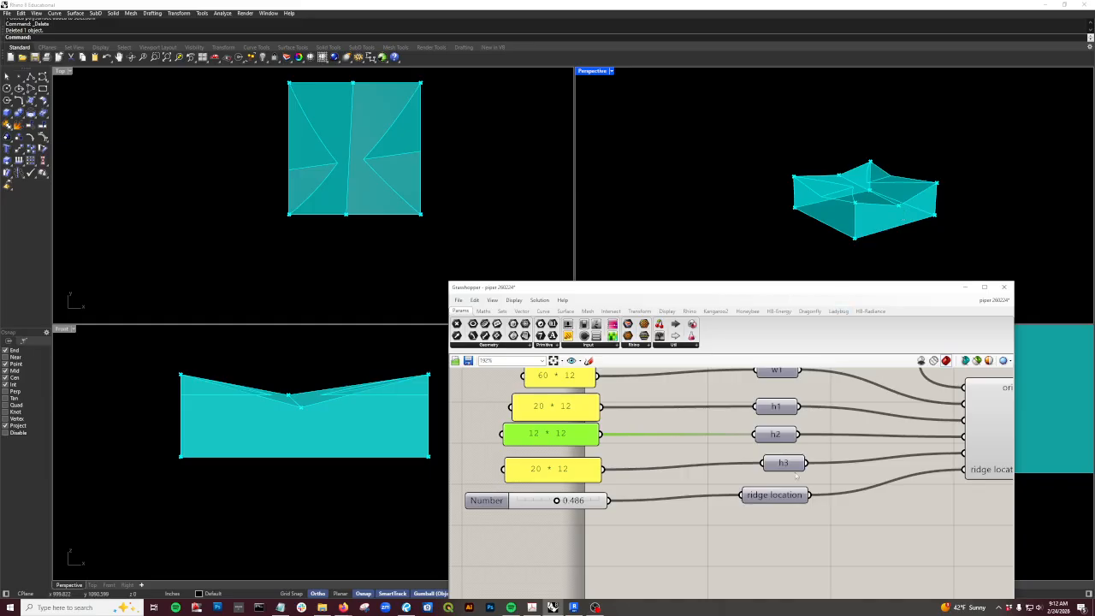
# Step: Highlight the second Boundary component's surface and follow its output to the Loft component
pyautogui.scroll(-6, 797, 475)
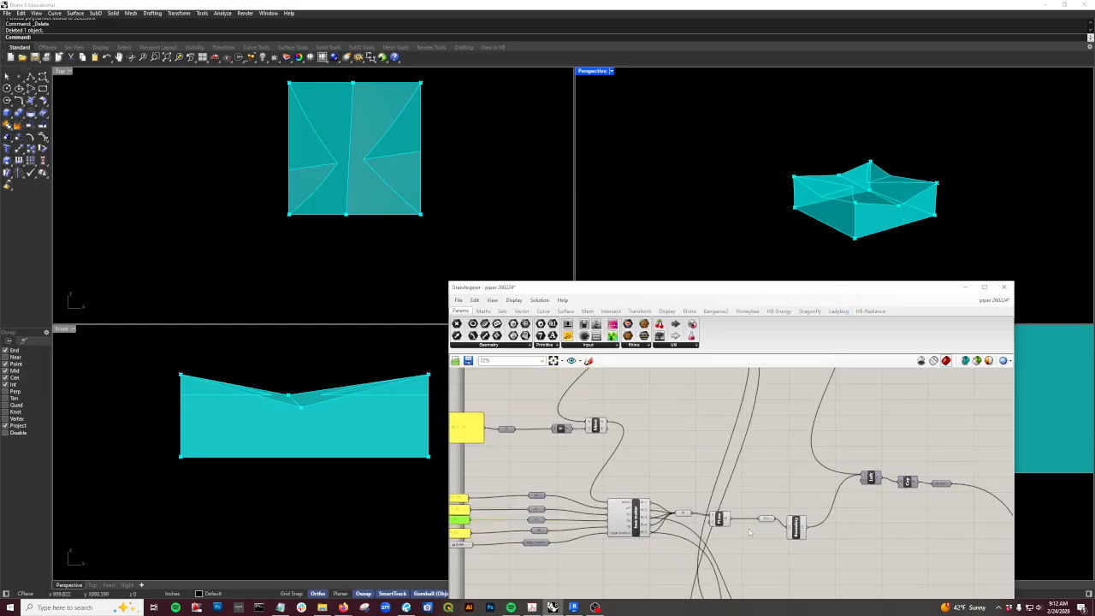
pyautogui.scroll(2, 749, 533)
pyautogui.click(809, 526)
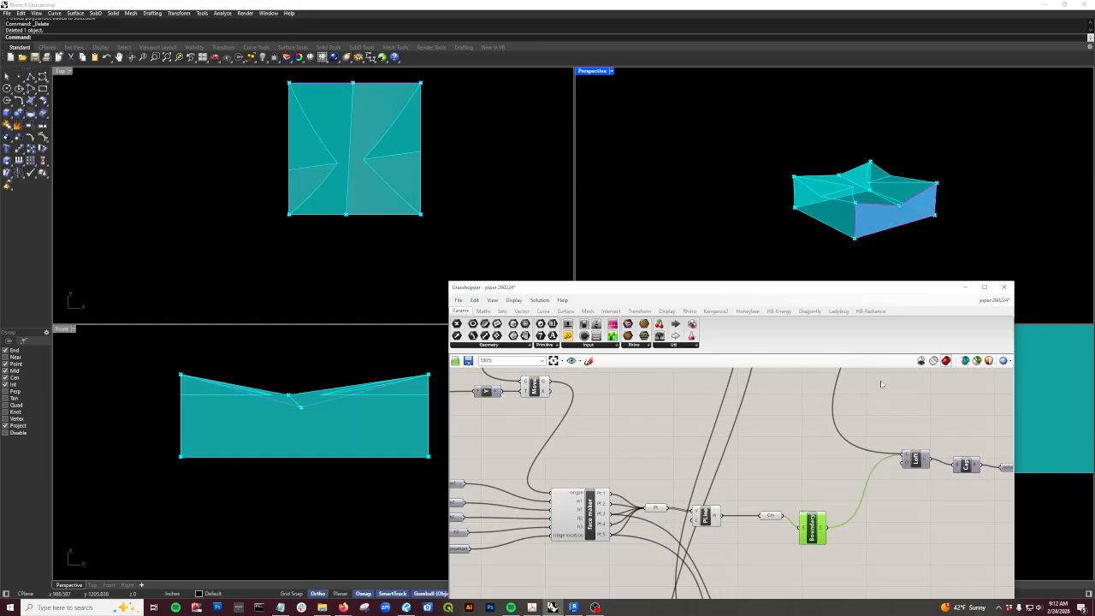
pyautogui.moveTo(884, 513); pyautogui.dragTo(827, 552, button='right')
pyautogui.scroll(-6, 796, 524)
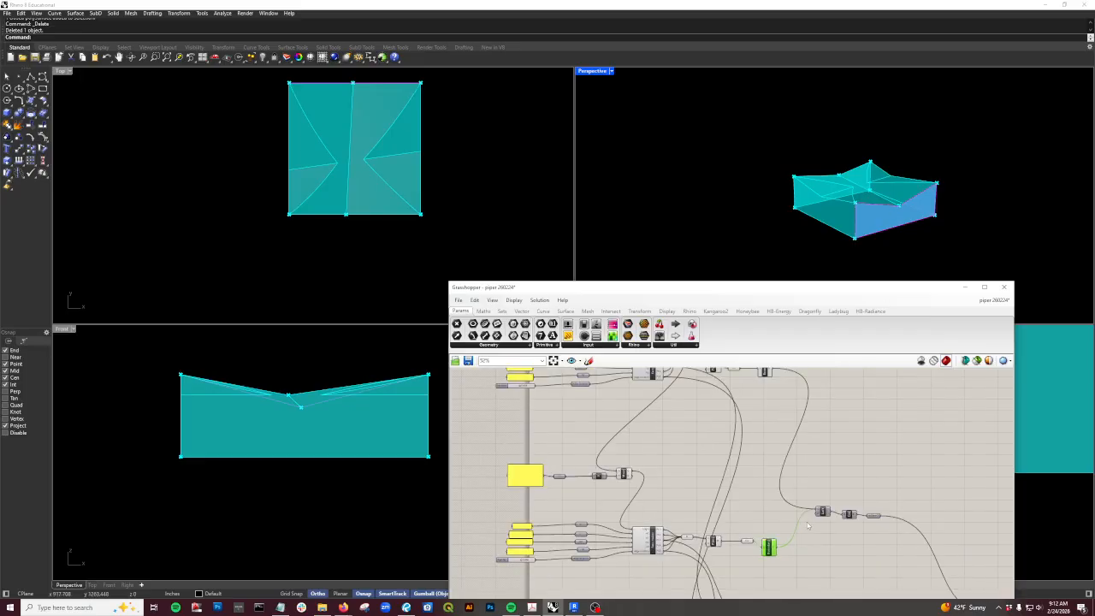
# Step: Reposition the Loft component above the Cap component so that both incoming boundary wires are clearly separated
pyautogui.scroll(3, 815, 516)
pyautogui.moveTo(815, 516); pyautogui.dragTo(805, 428)
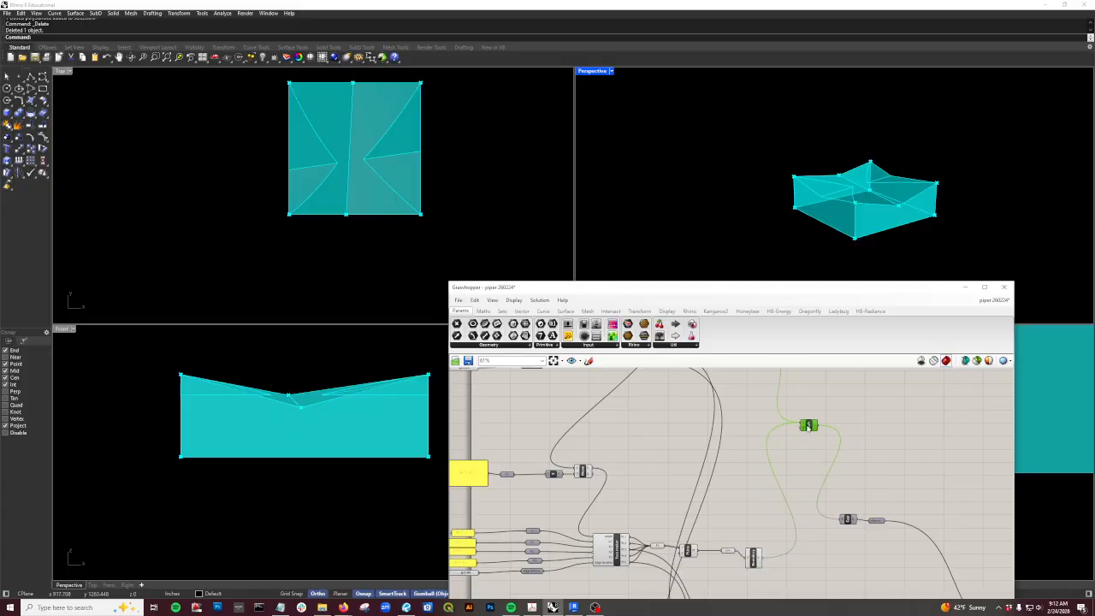
pyautogui.moveTo(804, 428); pyautogui.dragTo(797, 458, button='right')
pyautogui.scroll(3, 811, 472)
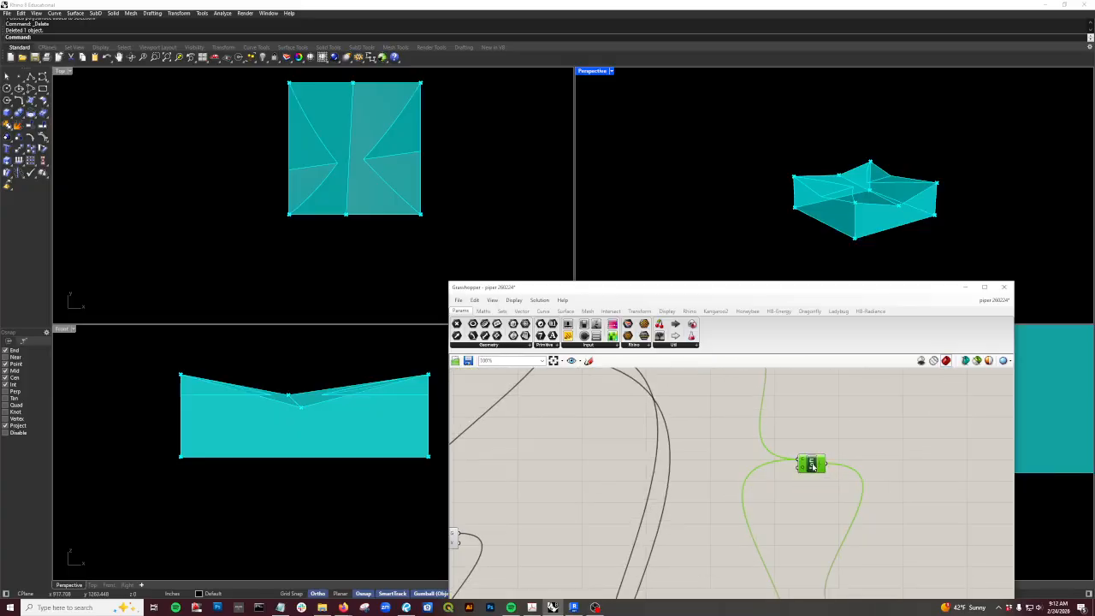
pyautogui.scroll(-4, 811, 466)
pyautogui.scroll(3, 804, 449)
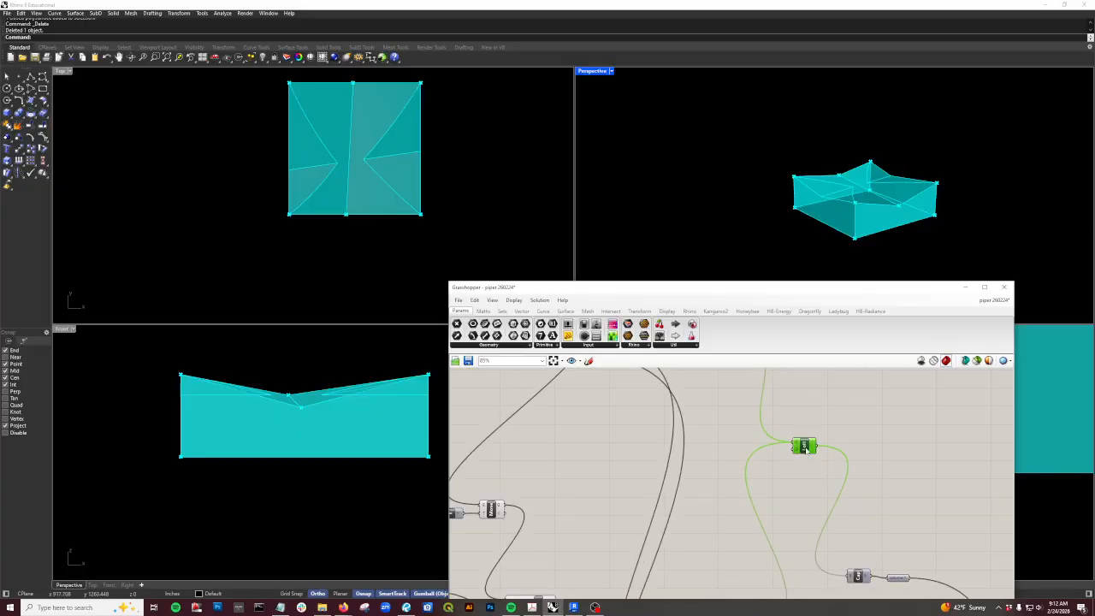
pyautogui.moveTo(805, 447); pyautogui.dragTo(804, 484)
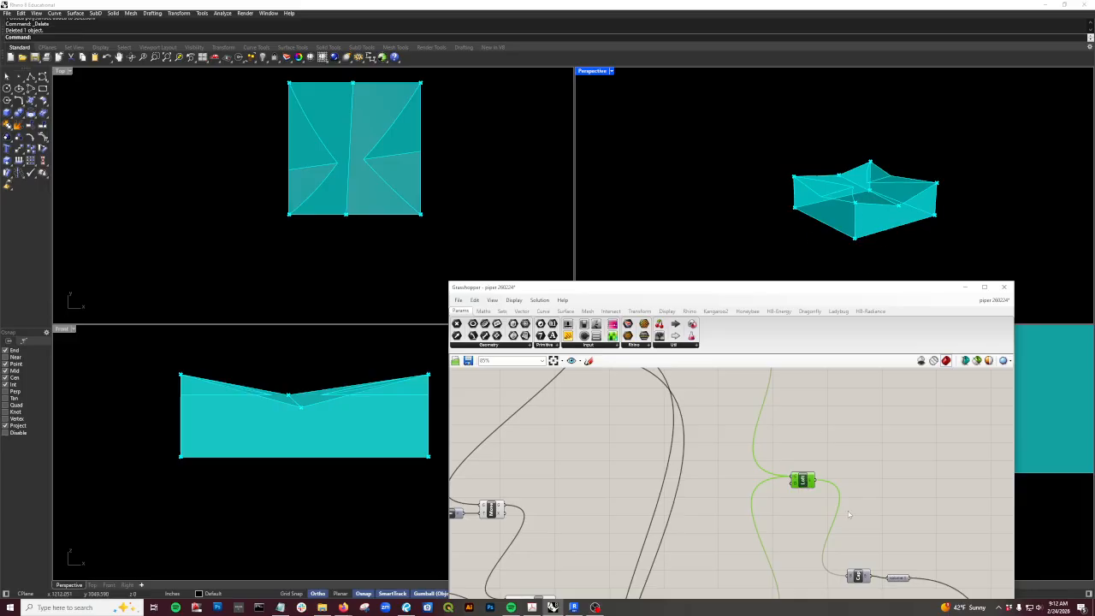
# Step: Examine the Cap component closing the loft, and bake the volume parameter that follows it into Rhino
pyautogui.click(862, 577)
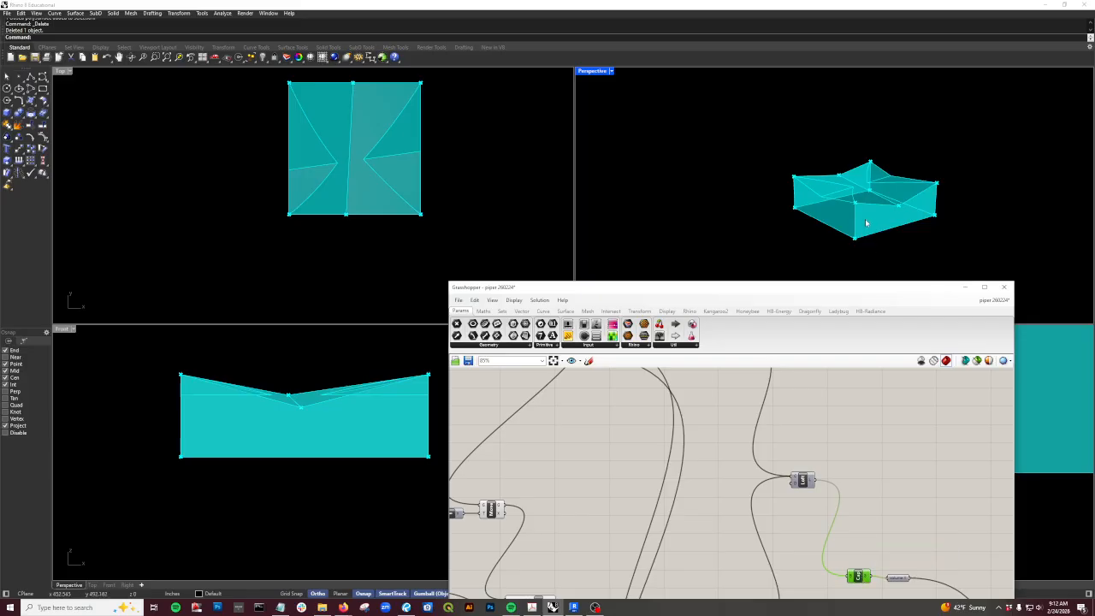
pyautogui.moveTo(920, 522); pyautogui.dragTo(882, 473, button='right')
pyautogui.scroll(2, 861, 542)
pyautogui.click(862, 531)
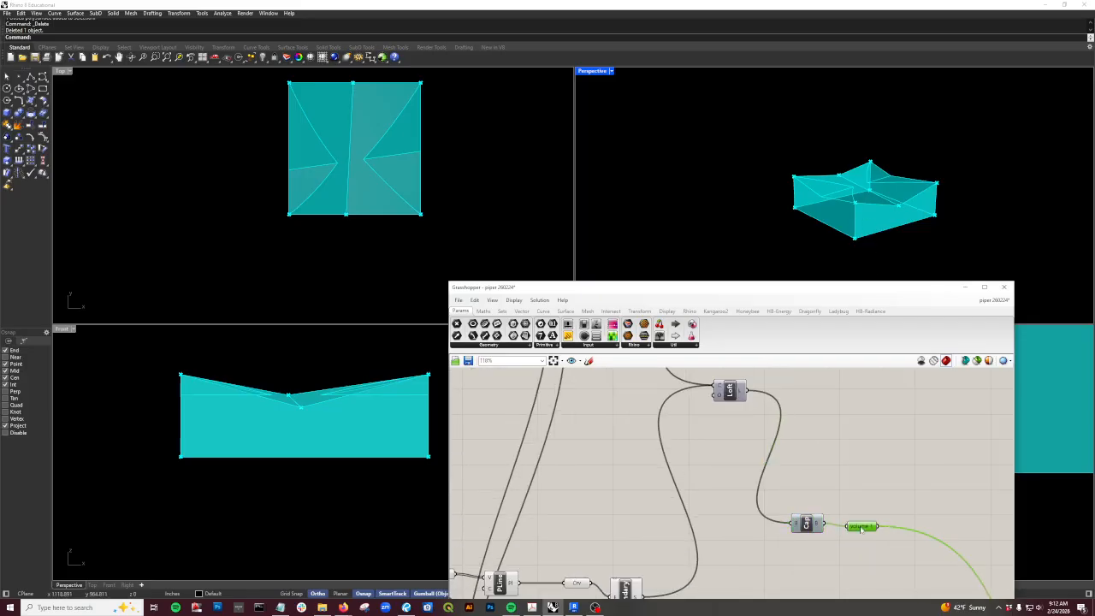
pyautogui.middleClick(861, 529)
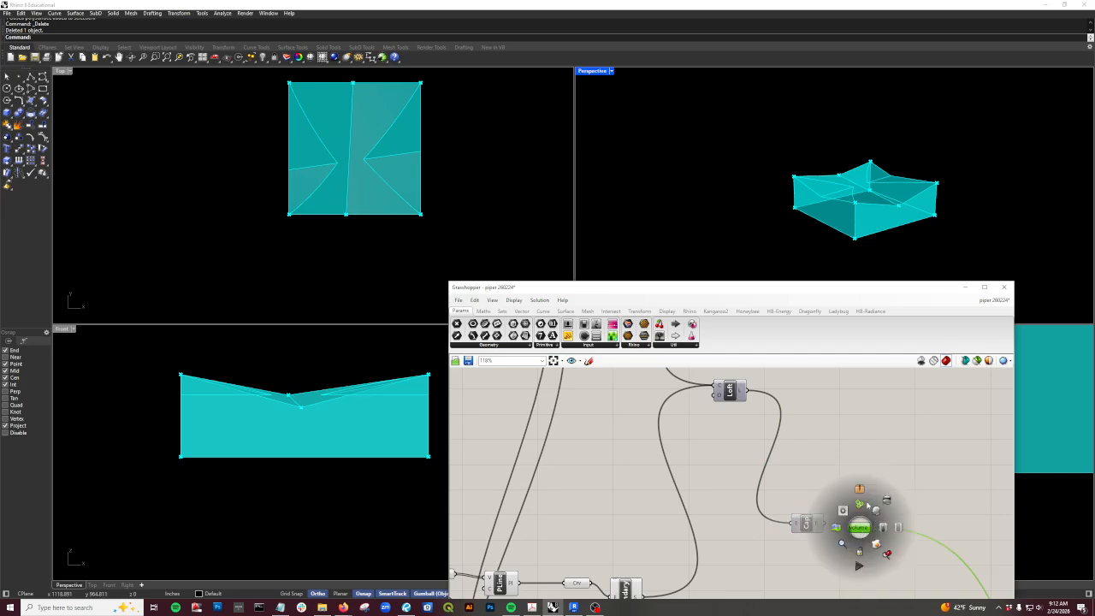
pyautogui.click(878, 545)
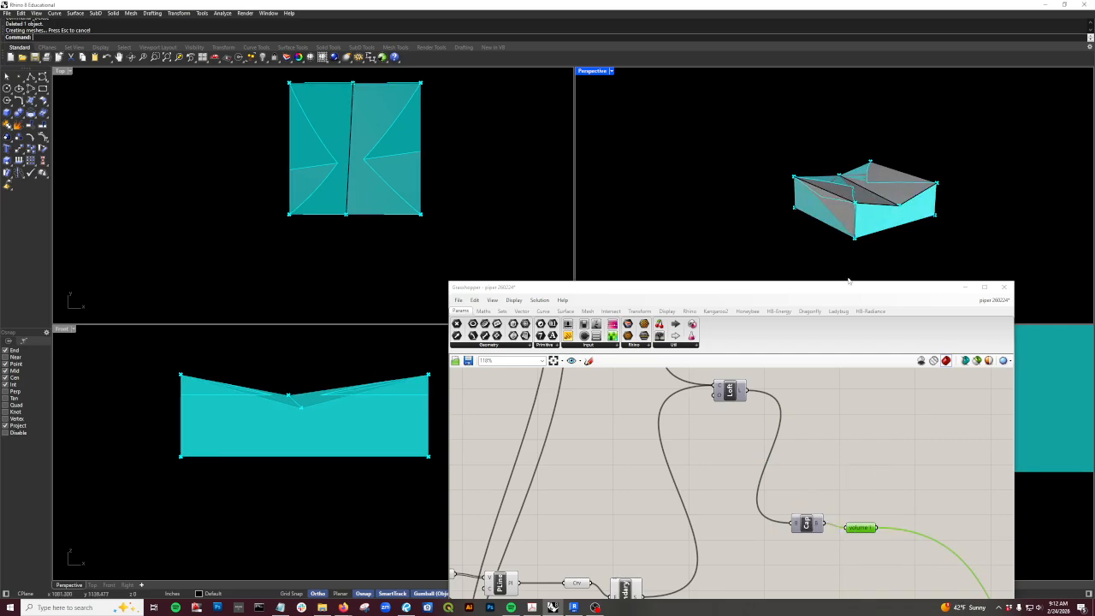
# Step: Move the baked solid about 666 inches along the X axis, beside the Grasshopper preview, and deselect it
pyautogui.click(841, 220)
pyautogui.write('m')
pyautogui.press('Return')
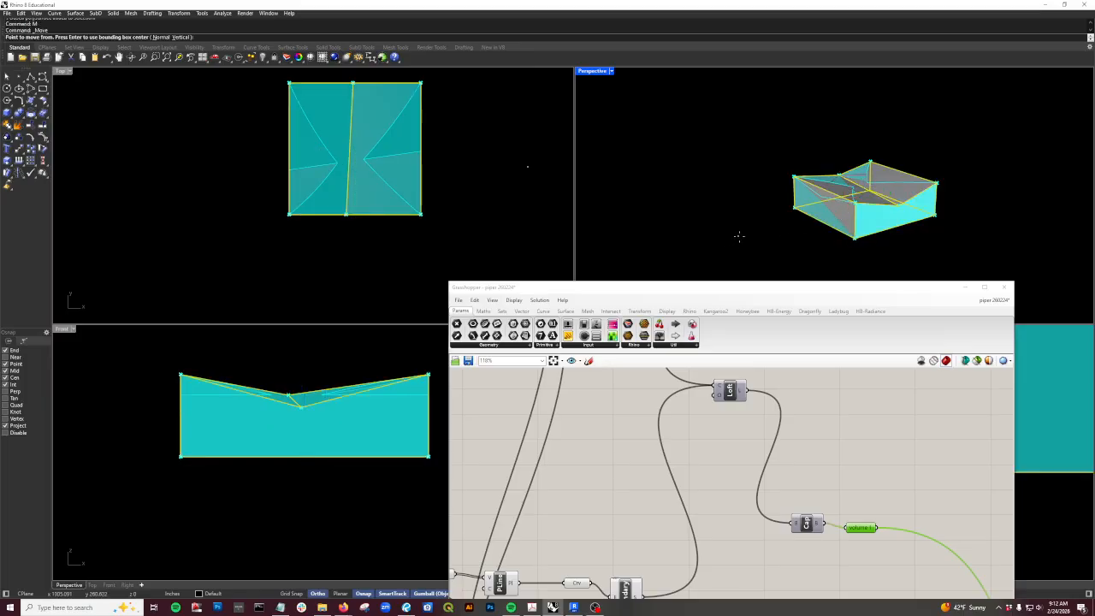
pyautogui.click(741, 236)
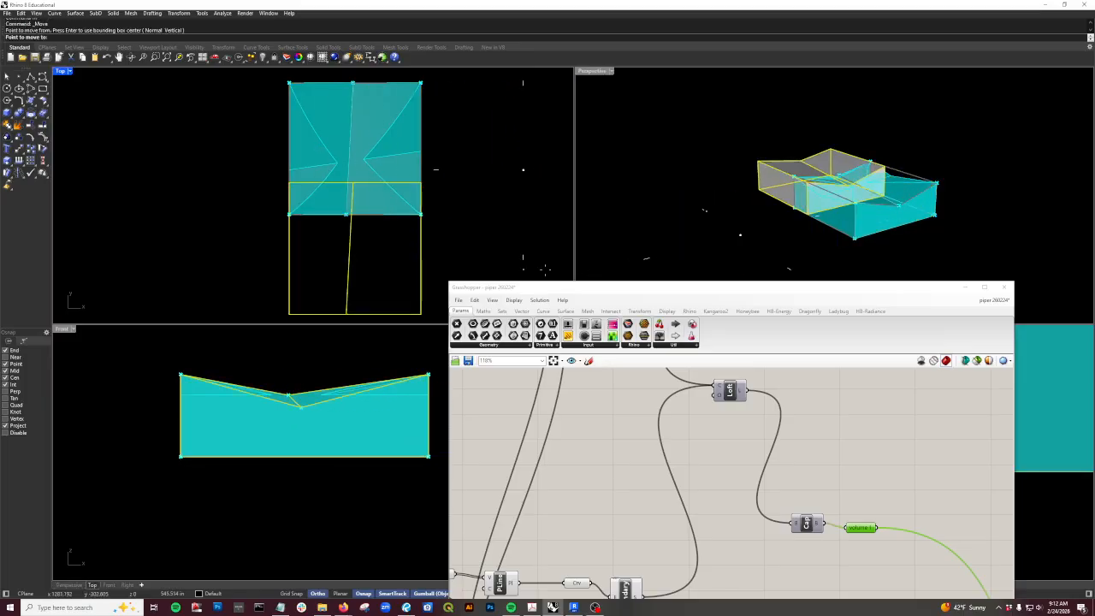
pyautogui.click(728, 246)
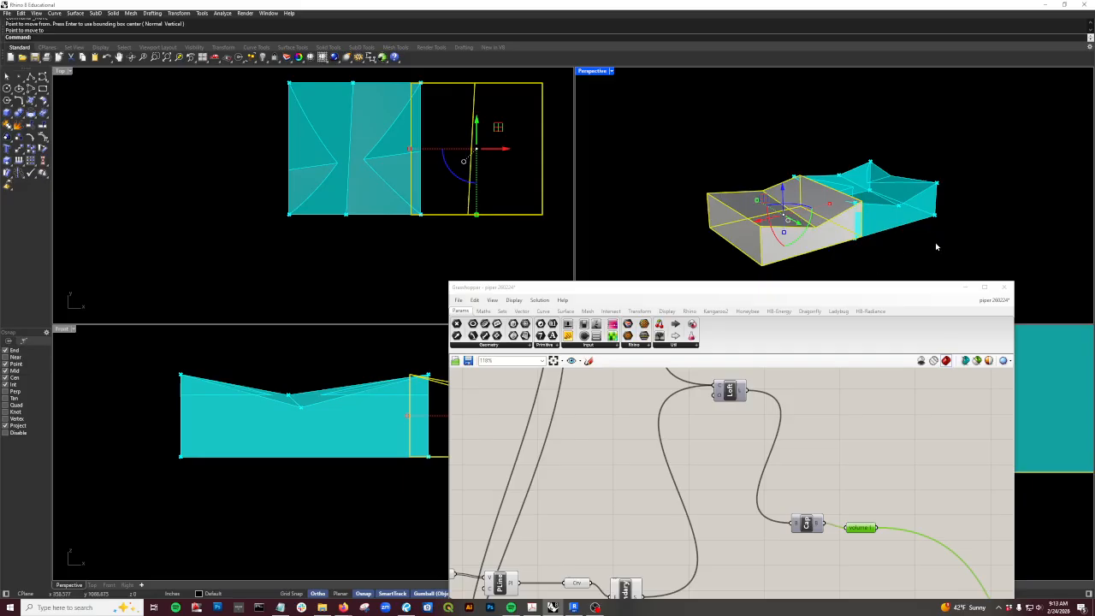
pyautogui.click(769, 261)
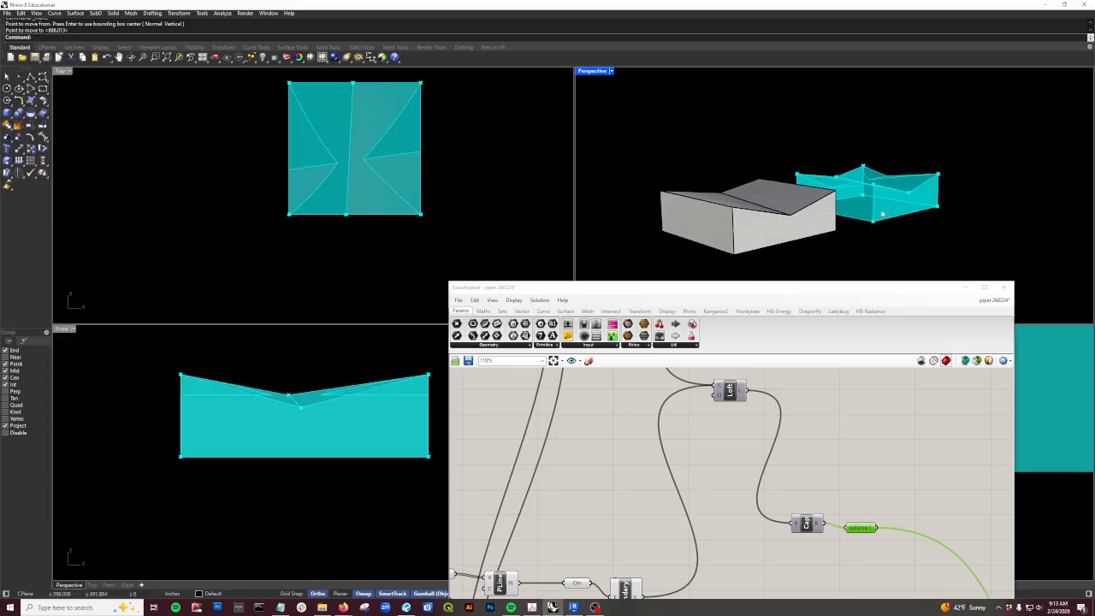
# Step: Compare the baked solid with the preview in the Perspective view and return to the second face maker's component chain
pyautogui.moveTo(893, 204); pyautogui.dragTo(900, 209, button='right')
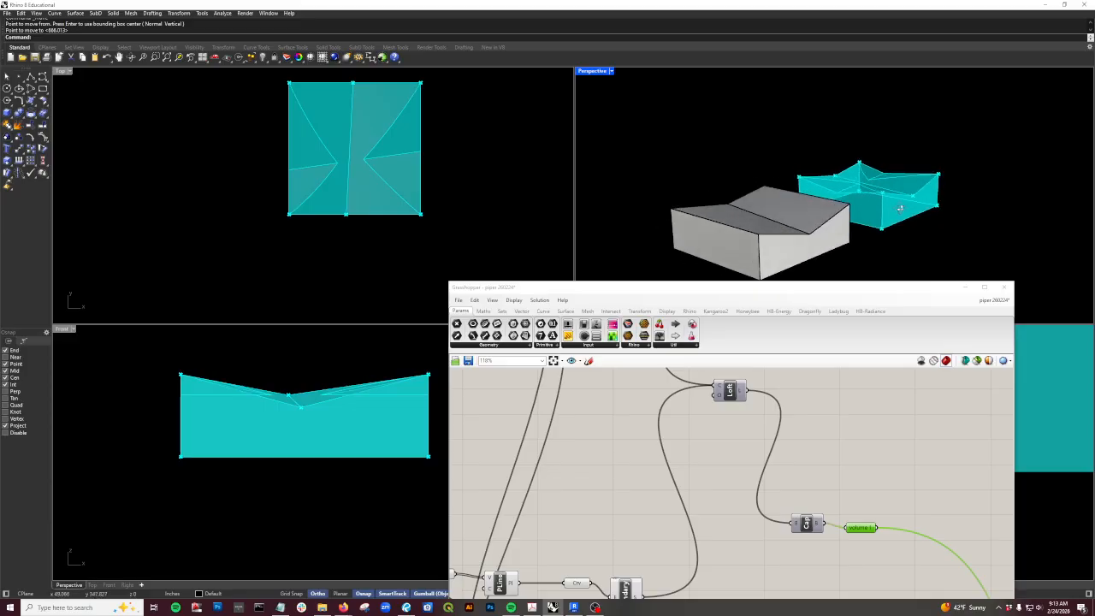
pyautogui.moveTo(819, 224)
pyautogui.mouseDown(button='right')
pyautogui.moveTo(862, 221)
pyautogui.moveTo(804, 237)
pyautogui.mouseUp(button='right')
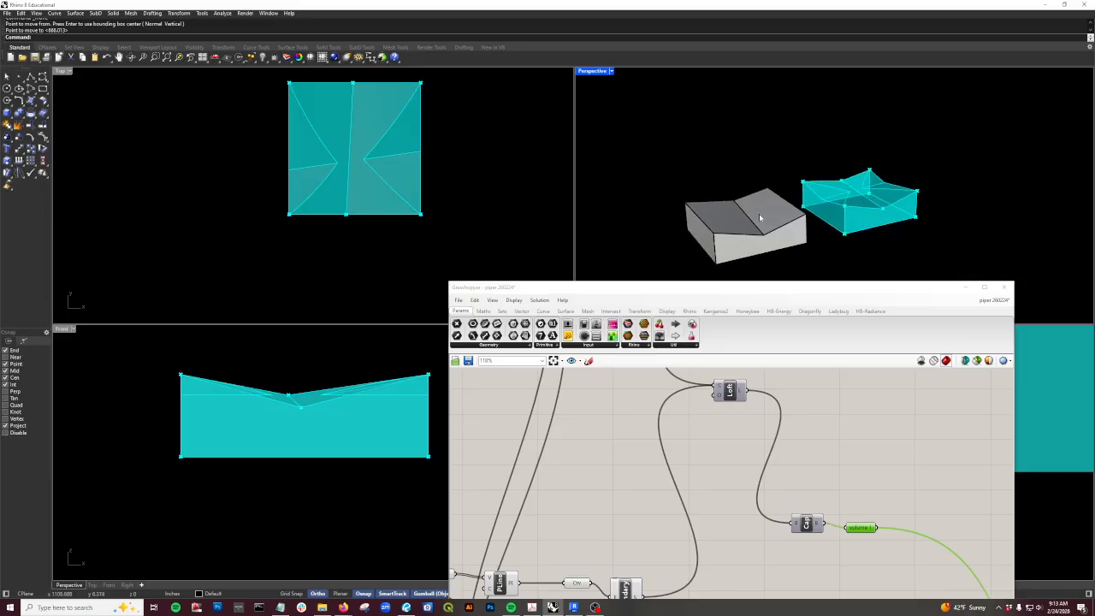
pyautogui.scroll(-2, 839, 239)
pyautogui.scroll(-6, 770, 445)
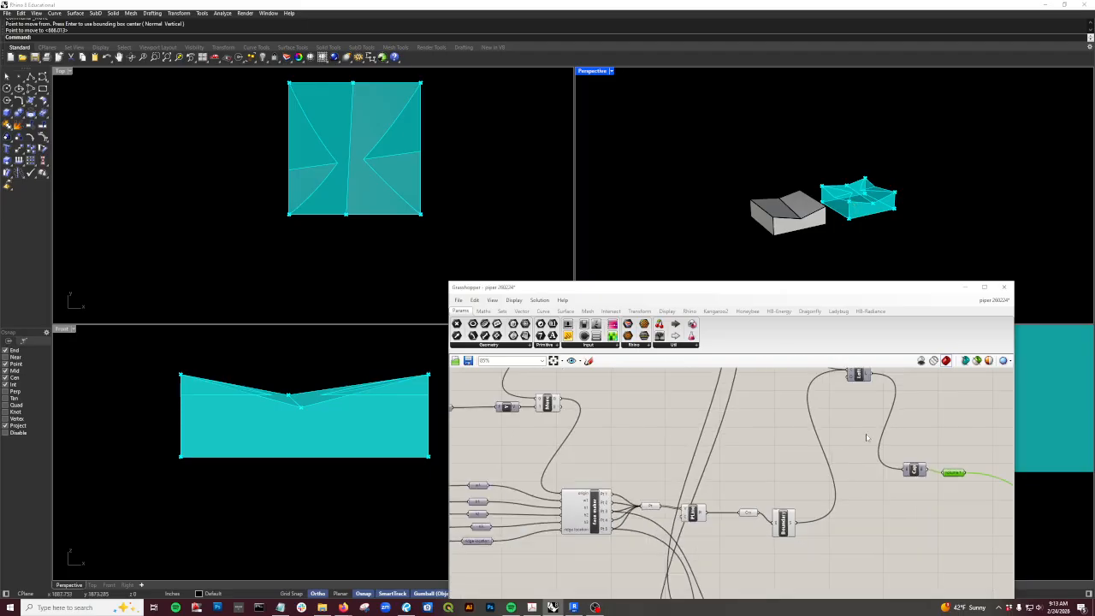
# Step: Lower the ridge location slider of the second face maker to shift its ridge point
pyautogui.scroll(4, 590, 542)
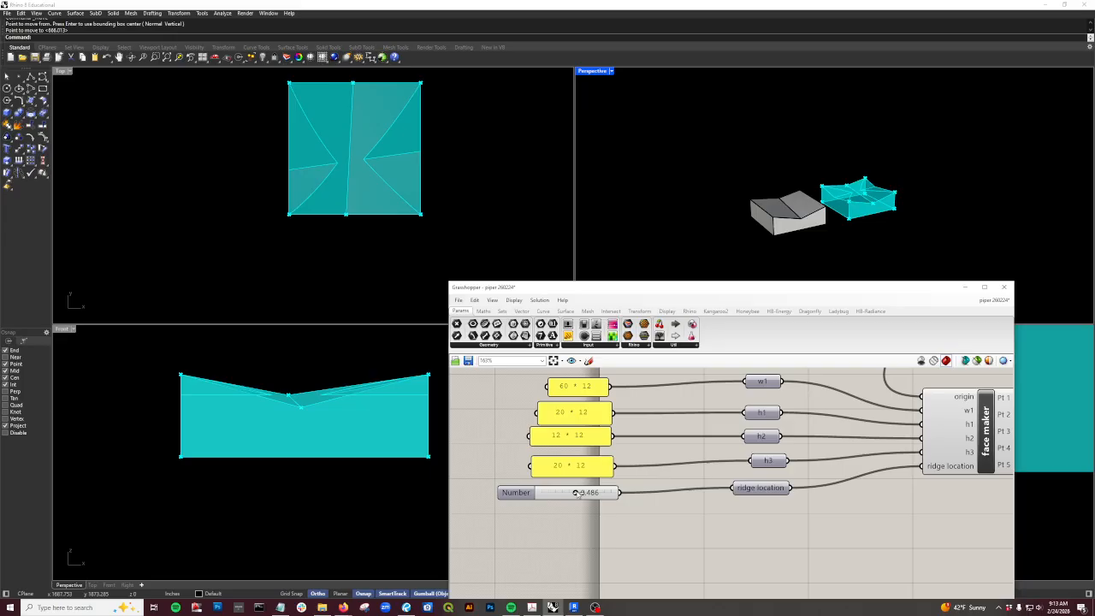
pyautogui.moveTo(577, 494); pyautogui.dragTo(567, 494)
pyautogui.scroll(-8, 696, 565)
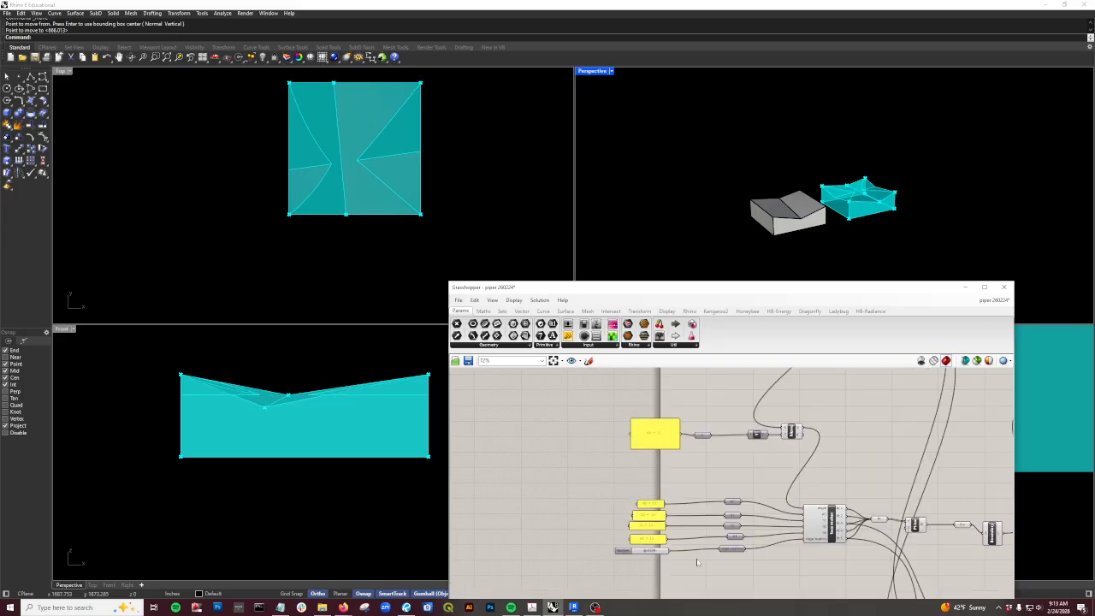
# Step: Raise the ridge location slider of the first face maker to shift its ridge the opposite way
pyautogui.moveTo(674, 400); pyautogui.dragTo(672, 451, button='right')
pyautogui.scroll(7, 672, 452)
pyautogui.scroll(3, 676, 473)
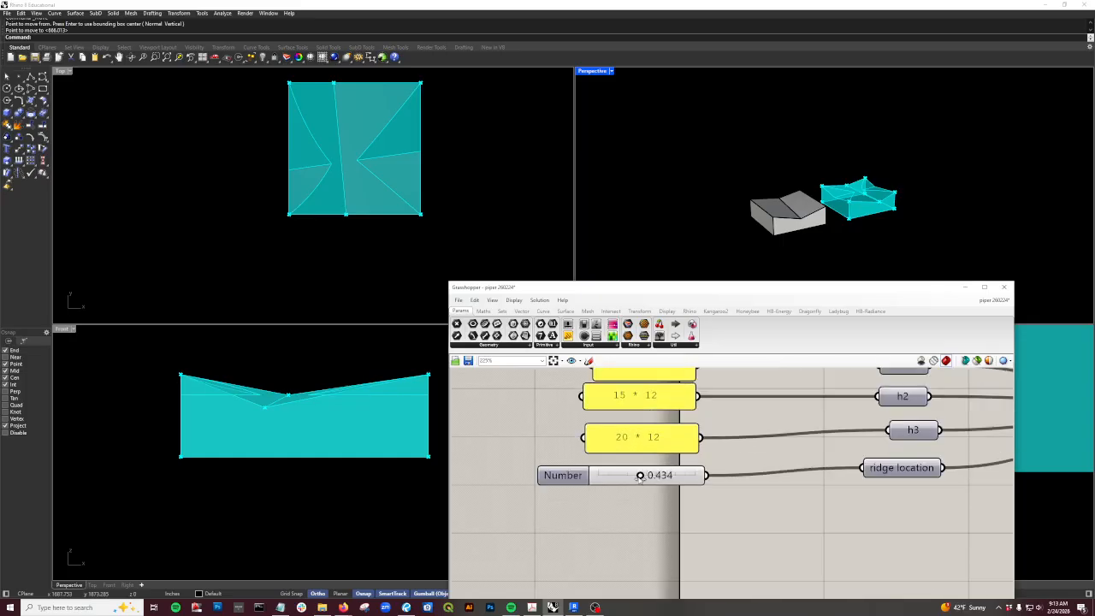
pyautogui.moveTo(640, 476)
pyautogui.mouseDown()
pyautogui.moveTo(631, 476)
pyautogui.moveTo(652, 475)
pyautogui.mouseUp()
pyautogui.scroll(-10, 852, 545)
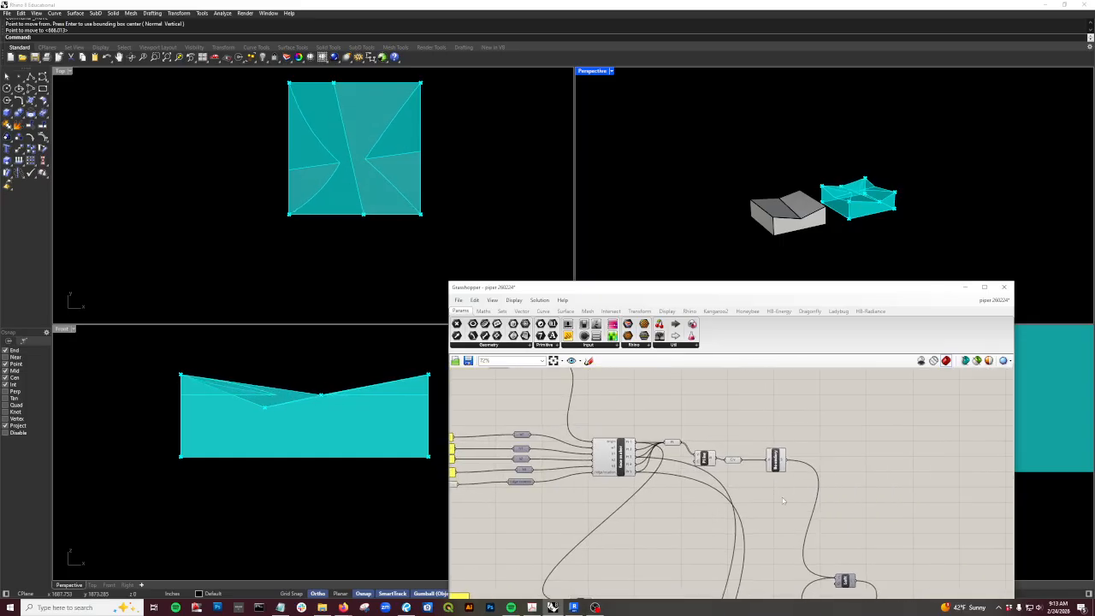
# Step: Follow the chain through Loft and Cap, and bake the volume 1 parameter into Rhino as a second solid
pyautogui.scroll(3, 778, 435)
pyautogui.scroll(-4, 789, 472)
pyautogui.moveTo(863, 507); pyautogui.dragTo(784, 451, button='right')
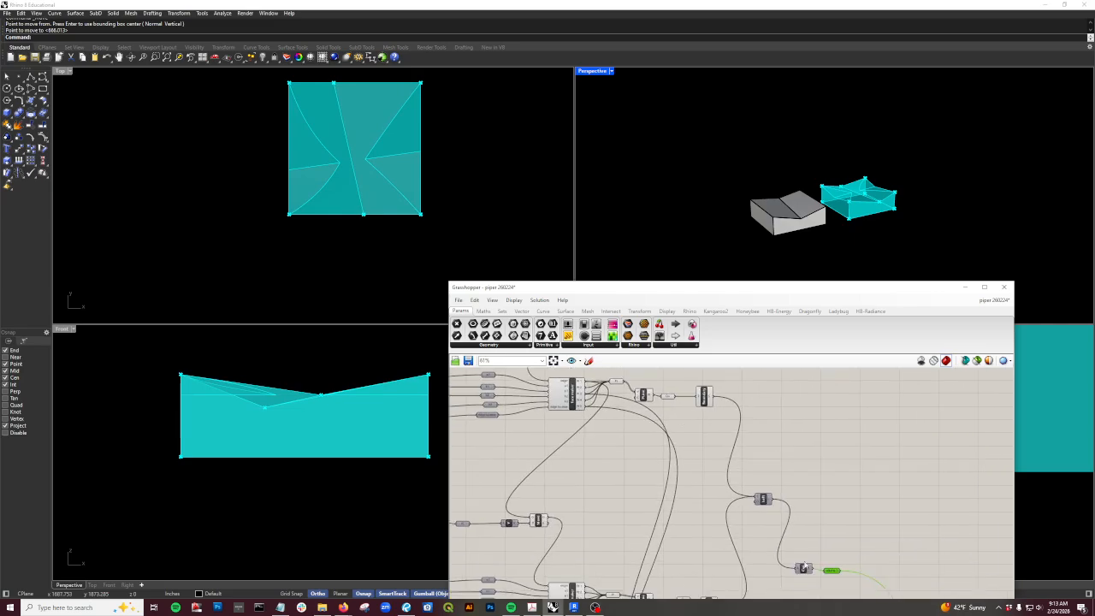
pyautogui.moveTo(821, 545); pyautogui.dragTo(796, 470, button='right')
pyautogui.scroll(5, 815, 493)
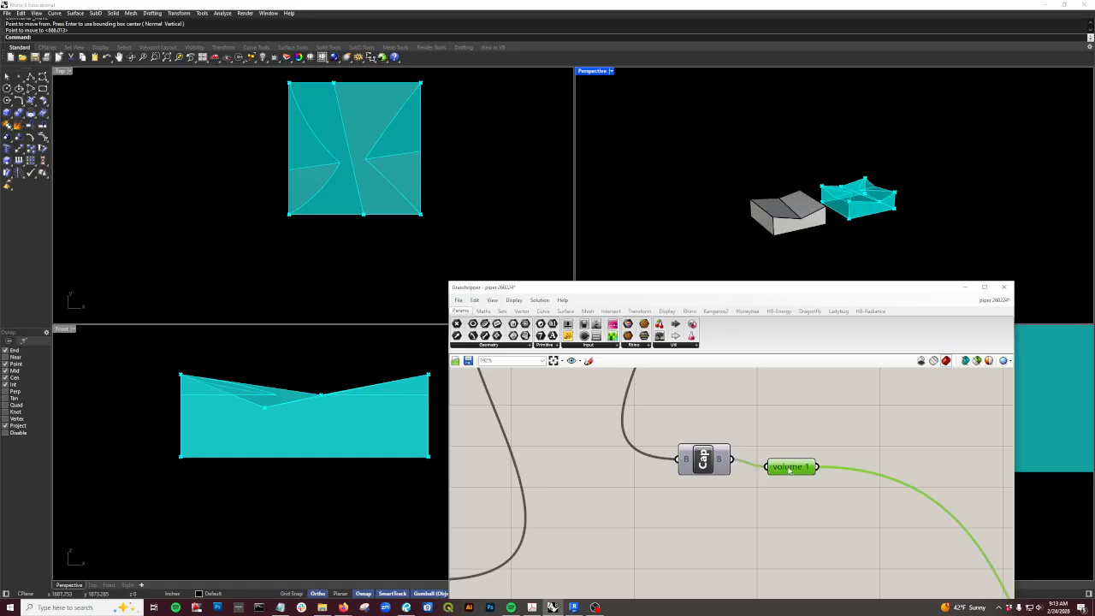
pyautogui.middleClick(785, 469)
pyautogui.click(803, 489)
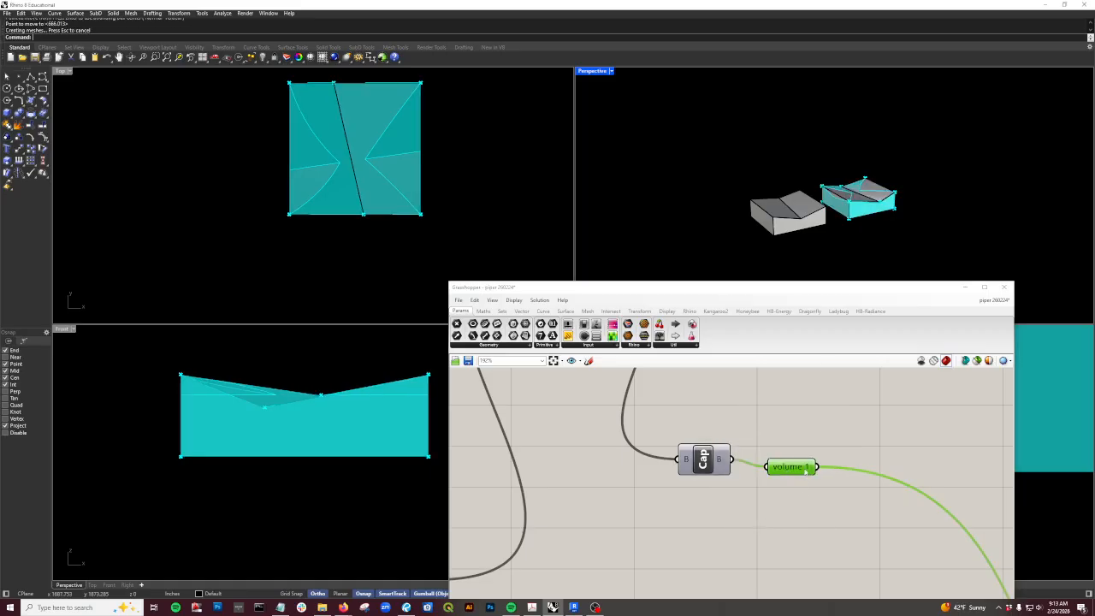
# Step: Move the newly baked solid along the X axis, beyond the first baked solid
pyautogui.click(880, 185)
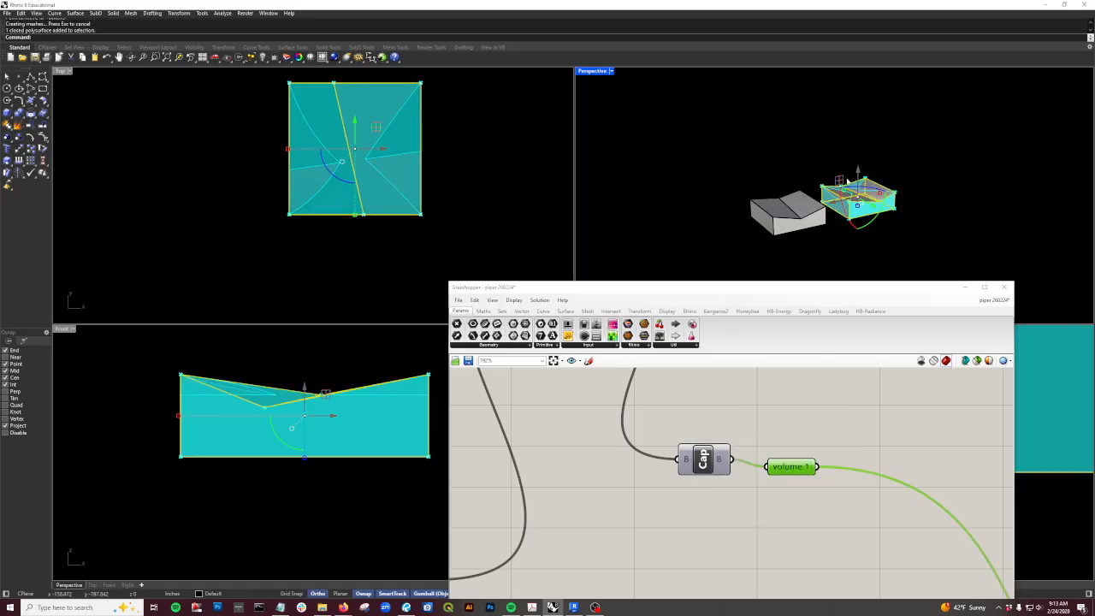
pyautogui.write('m')
pyautogui.press('Return')
pyautogui.click(832, 145)
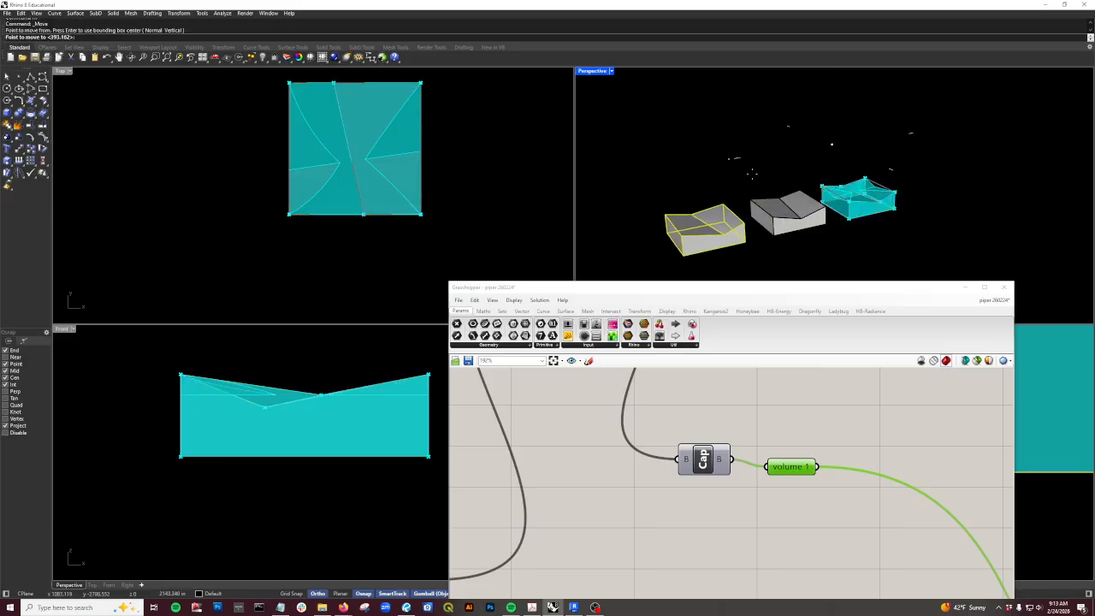
pyautogui.click(758, 176)
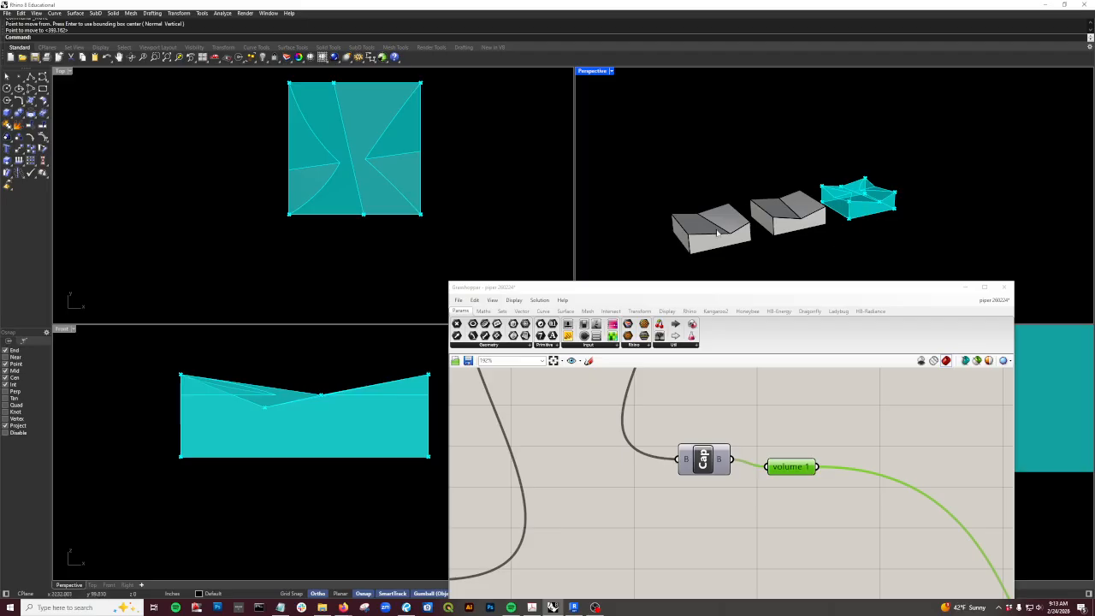
# Step: Compare both baked solids from the other side in the Perspective view and delete them
pyautogui.moveTo(794, 234); pyautogui.dragTo(970, 244, button='right')
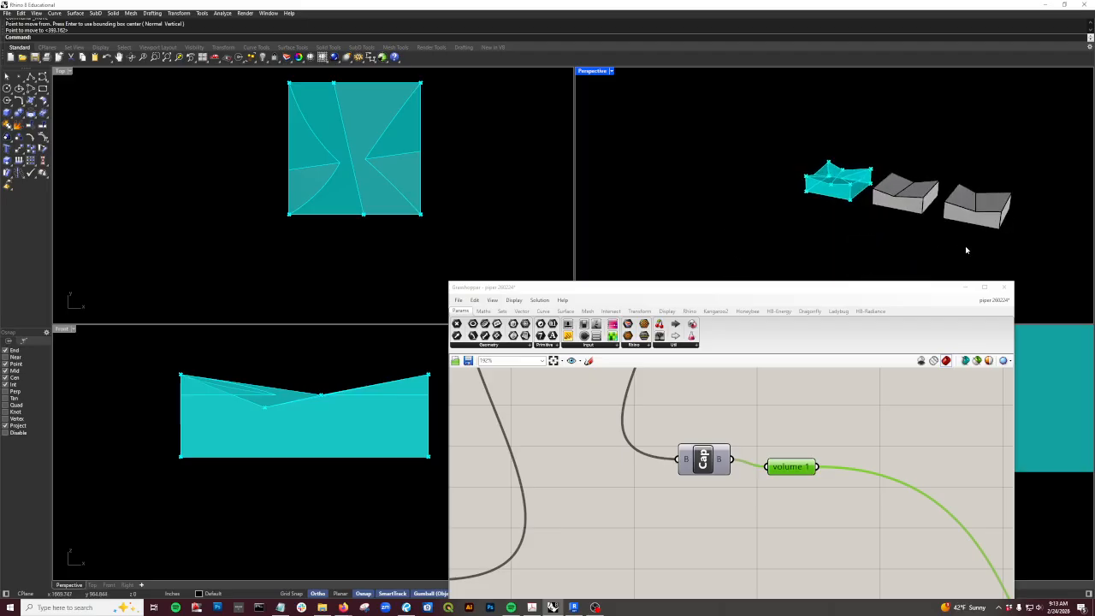
pyautogui.click(935, 205)
pyautogui.press('Delete')
pyautogui.click(969, 220)
pyautogui.press('Delete')
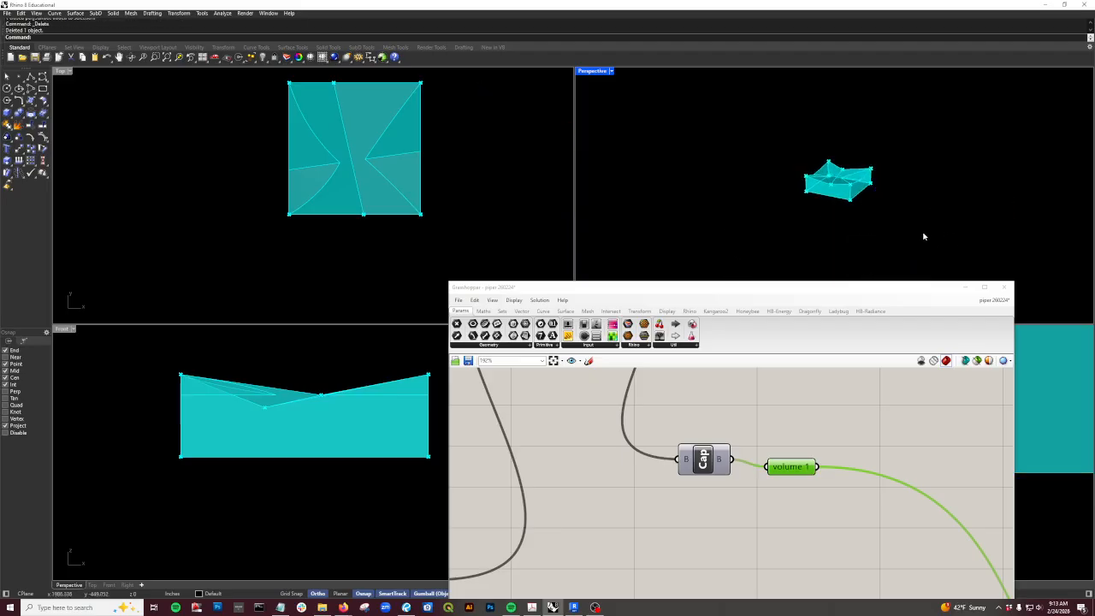
# Step: Examine the wires running from the face makers' points through the Line components to the two roof cutter clusters
pyautogui.moveTo(917, 237); pyautogui.dragTo(799, 231, button='right')
pyautogui.moveTo(852, 507); pyautogui.dragTo(728, 460, button='right')
pyautogui.scroll(-6, 728, 460)
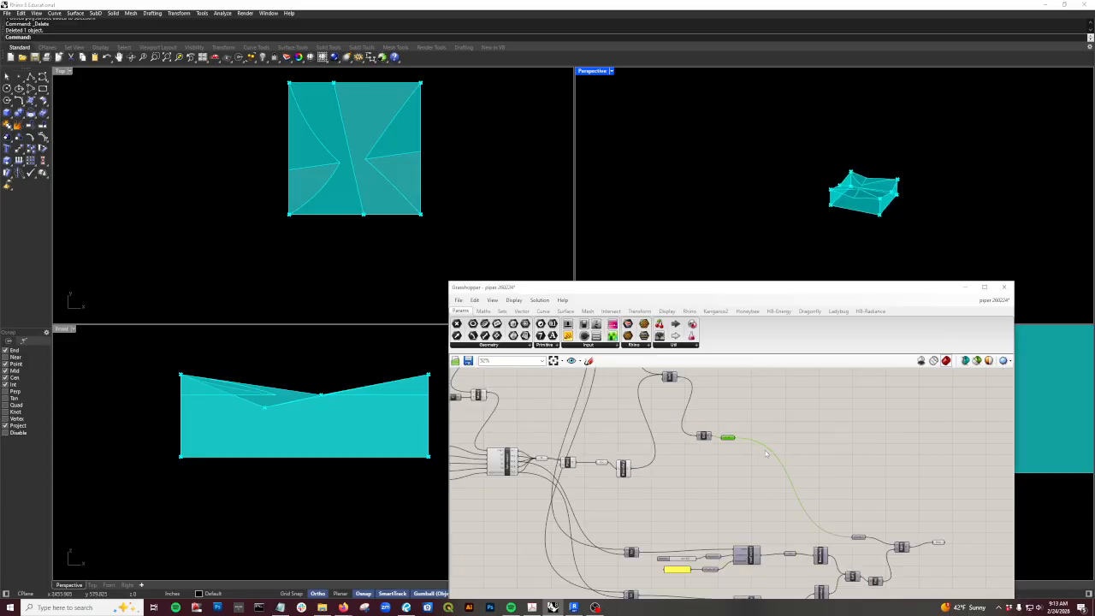
pyautogui.scroll(4, 721, 488)
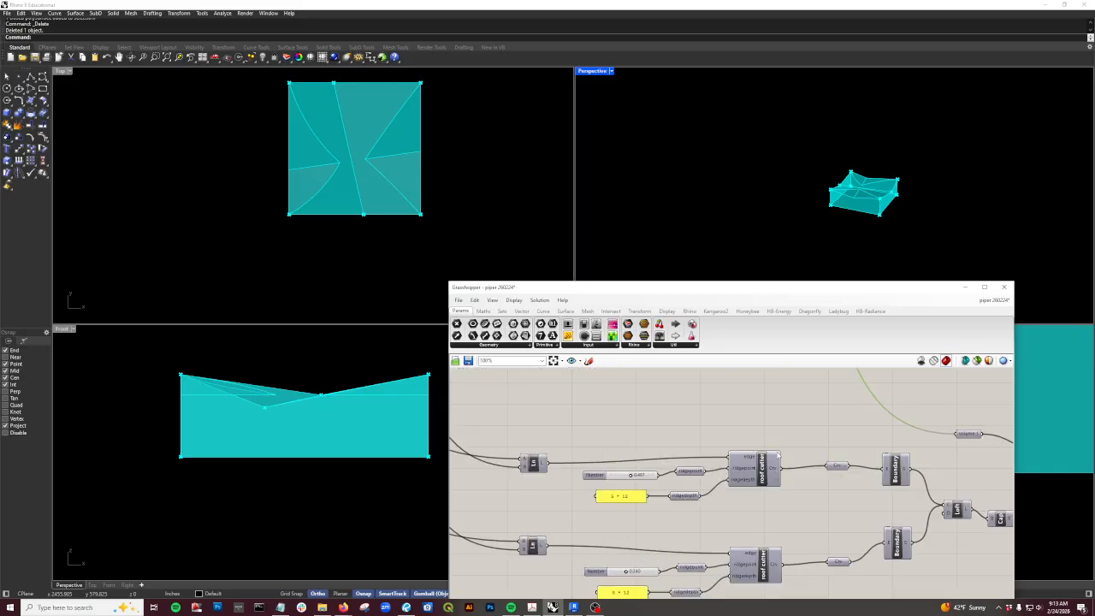
pyautogui.scroll(-3, 778, 454)
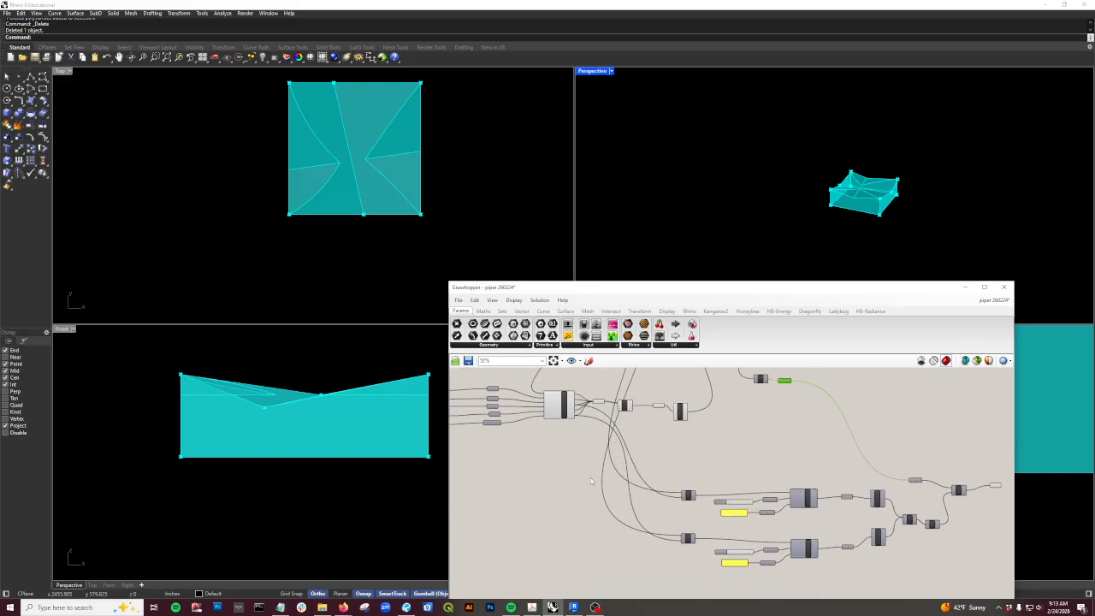
pyautogui.scroll(3, 591, 478)
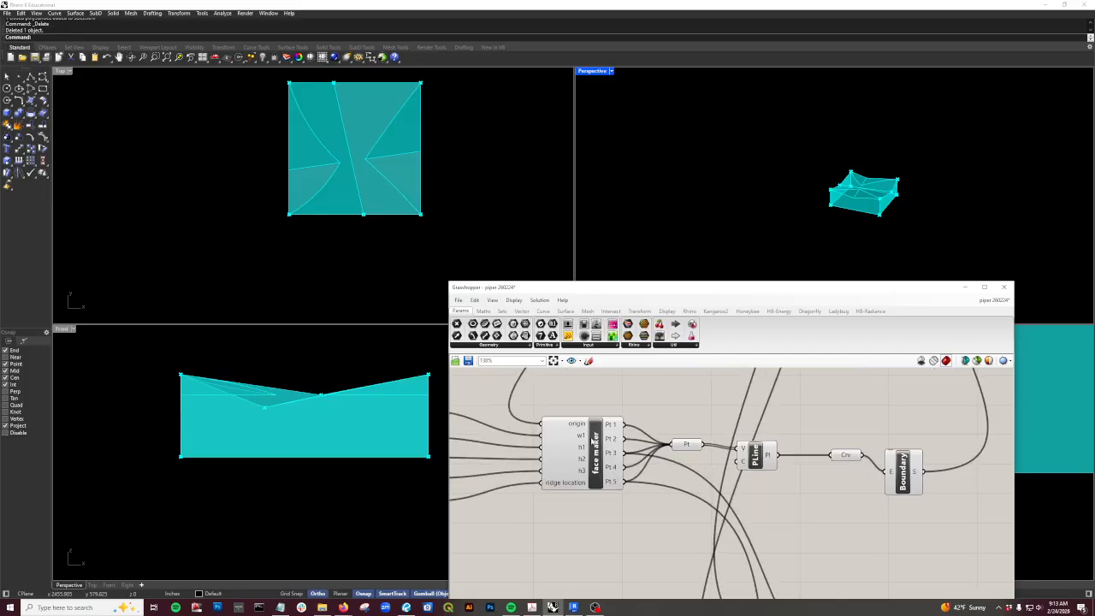
pyautogui.scroll(-4, 606, 451)
pyautogui.moveTo(777, 537); pyautogui.dragTo(750, 486, button='right')
pyautogui.scroll(2, 731, 500)
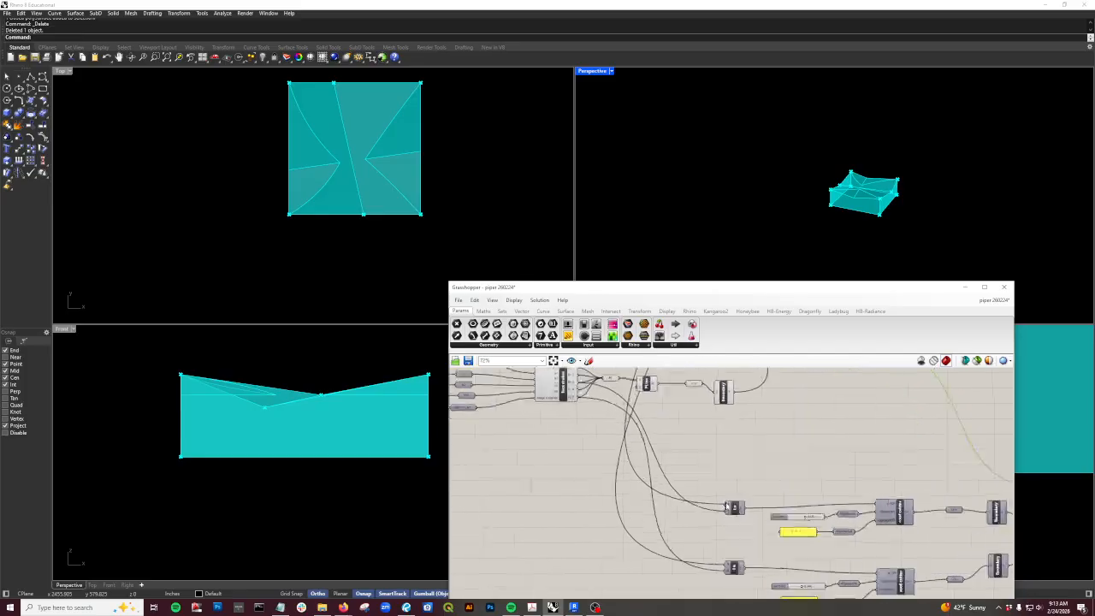
# Step: Enable the preview of both Line components feeding the roof cutters, and inspect the edge lines up close in the Perspective view
pyautogui.click(734, 509)
pyautogui.middleClick(733, 511)
pyautogui.scroll(1, 735, 512)
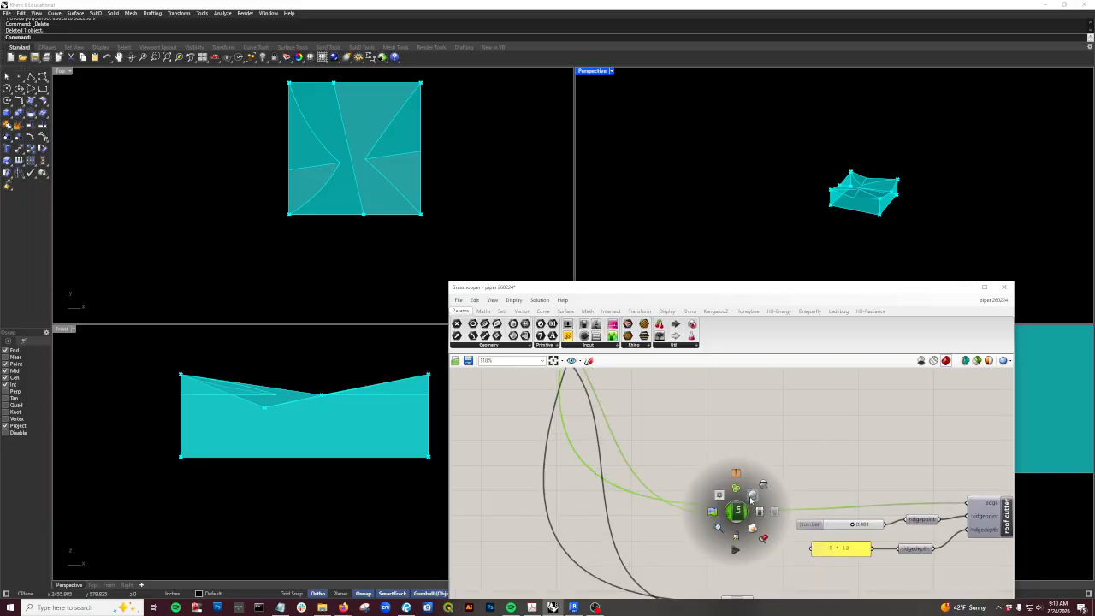
pyautogui.moveTo(748, 454); pyautogui.dragTo(761, 377, button='right')
pyautogui.click(746, 525)
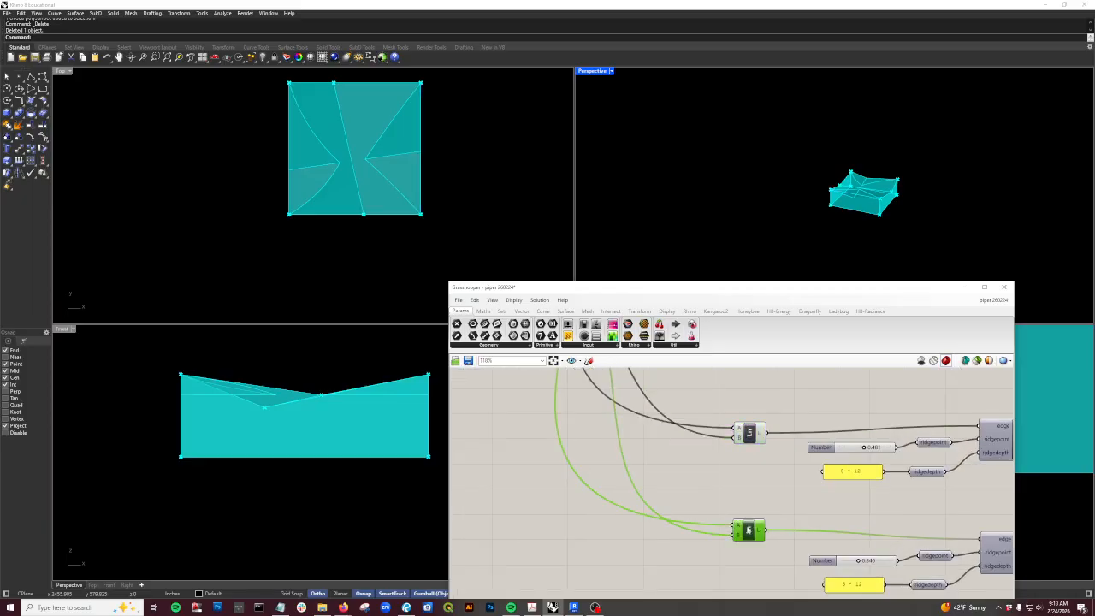
pyautogui.middleClick(745, 524)
pyautogui.click(763, 509)
pyautogui.scroll(8, 813, 239)
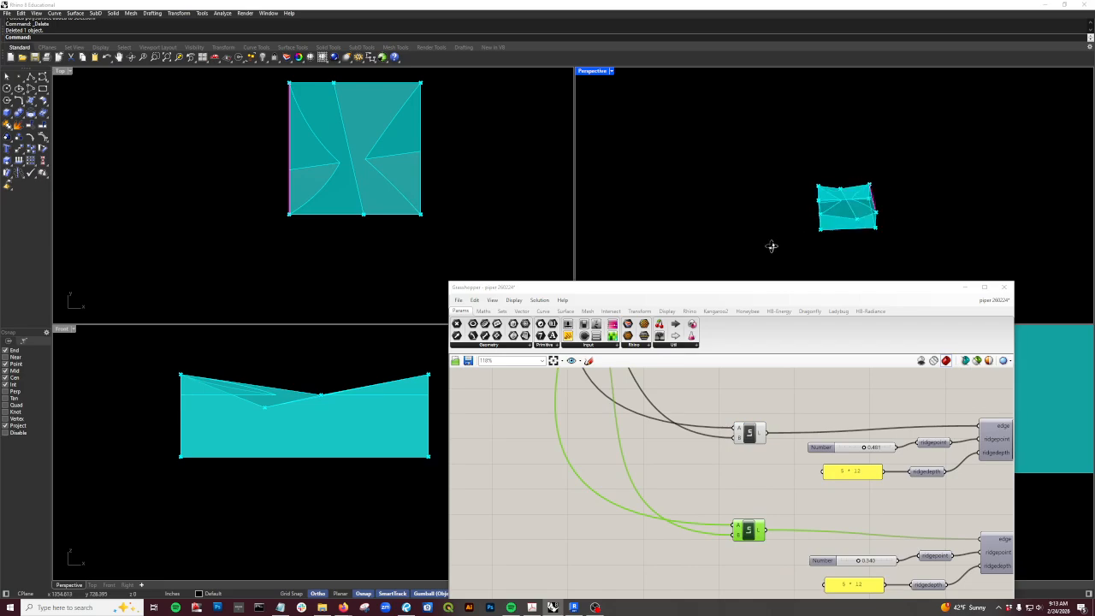
pyautogui.moveTo(810, 224); pyautogui.dragTo(815, 226, button='right')
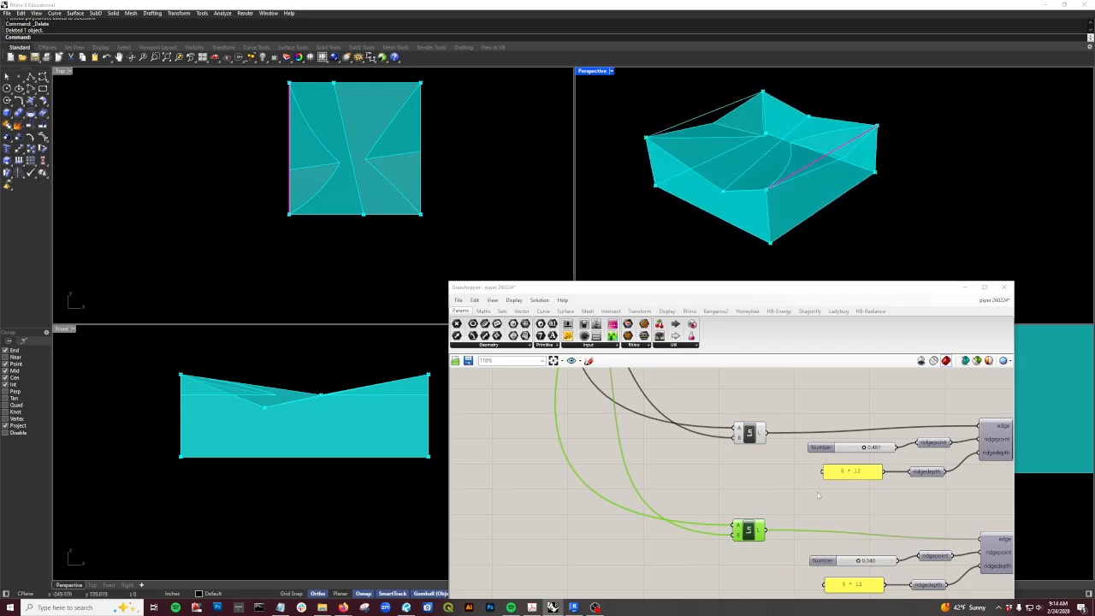
# Step: Reposition the Crv parameter behind the first roof cutter, and open that cluster for editing
pyautogui.moveTo(846, 509); pyautogui.dragTo(733, 501, button='right')
pyautogui.moveTo(917, 483); pyautogui.dragTo(797, 486, button='right')
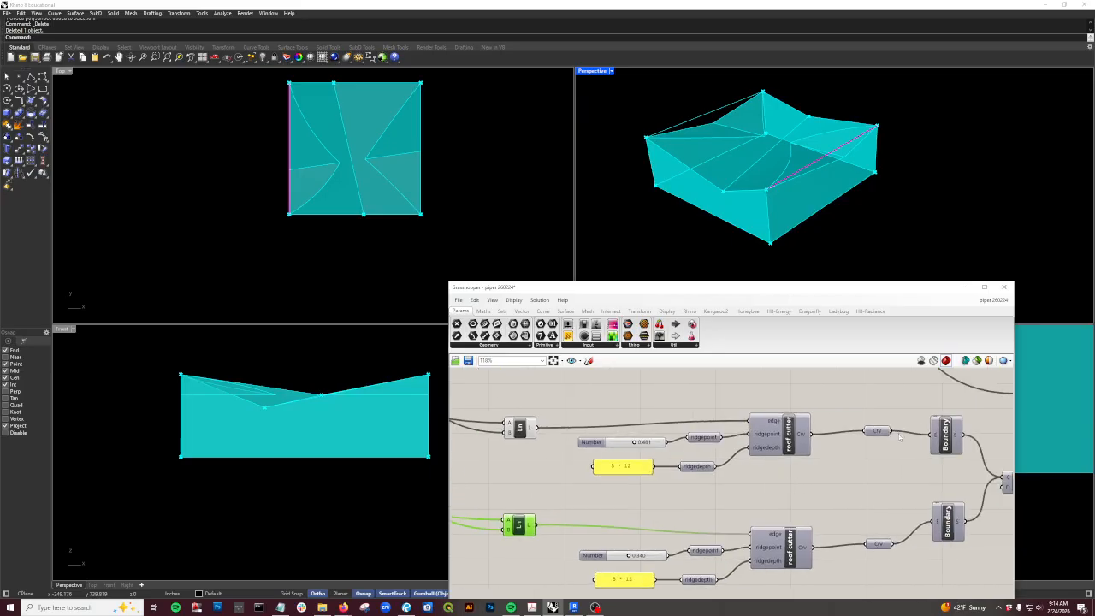
pyautogui.moveTo(882, 434); pyautogui.dragTo(864, 435)
pyautogui.scroll(2, 794, 441)
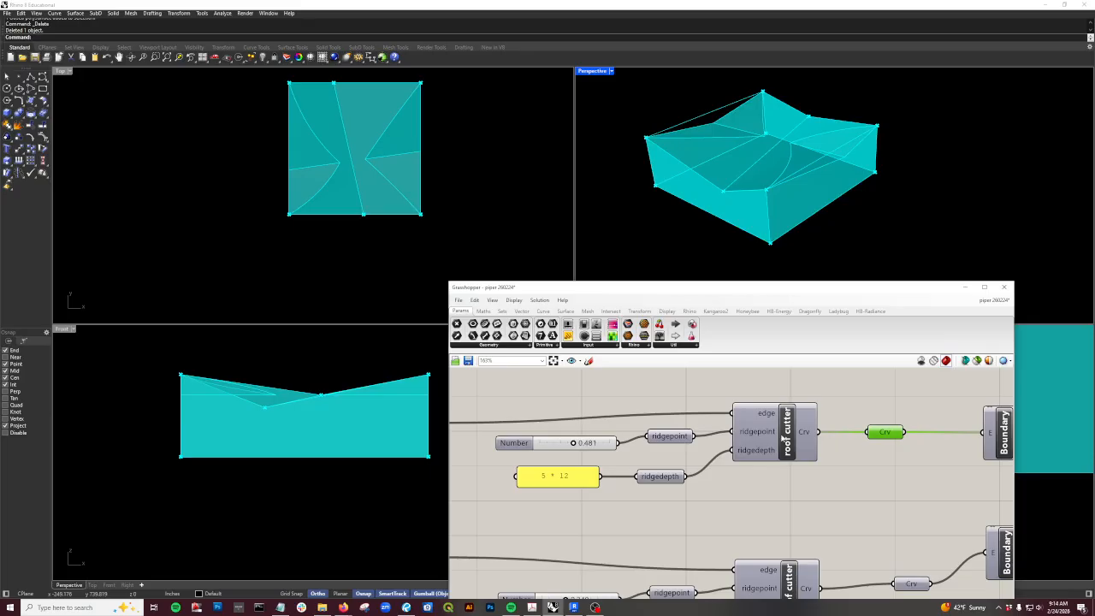
pyautogui.doubleClick(786, 441)
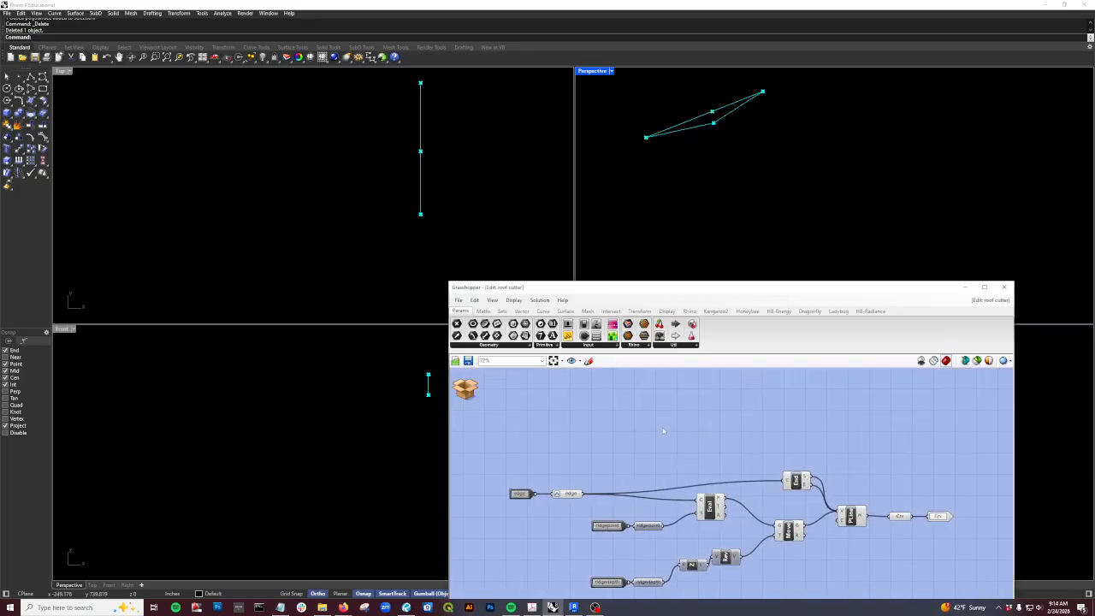
# Step: Highlight the edge parameter inside the roof cutter cluster and examine how it feeds the Eval and End components
pyautogui.scroll(-2, 699, 411)
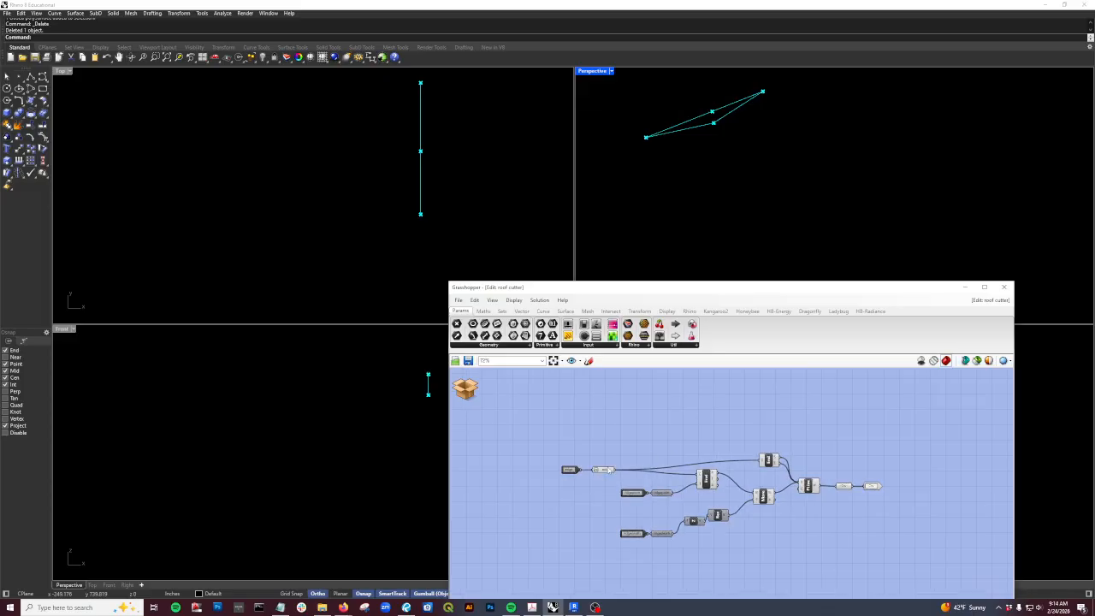
pyautogui.click(607, 471)
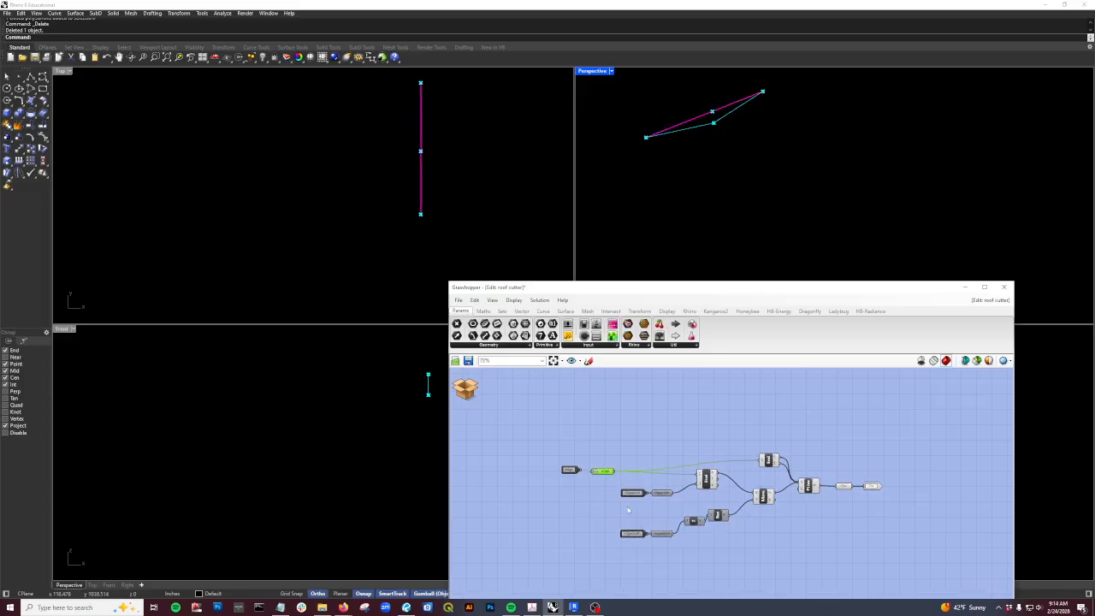
pyautogui.scroll(3, 628, 510)
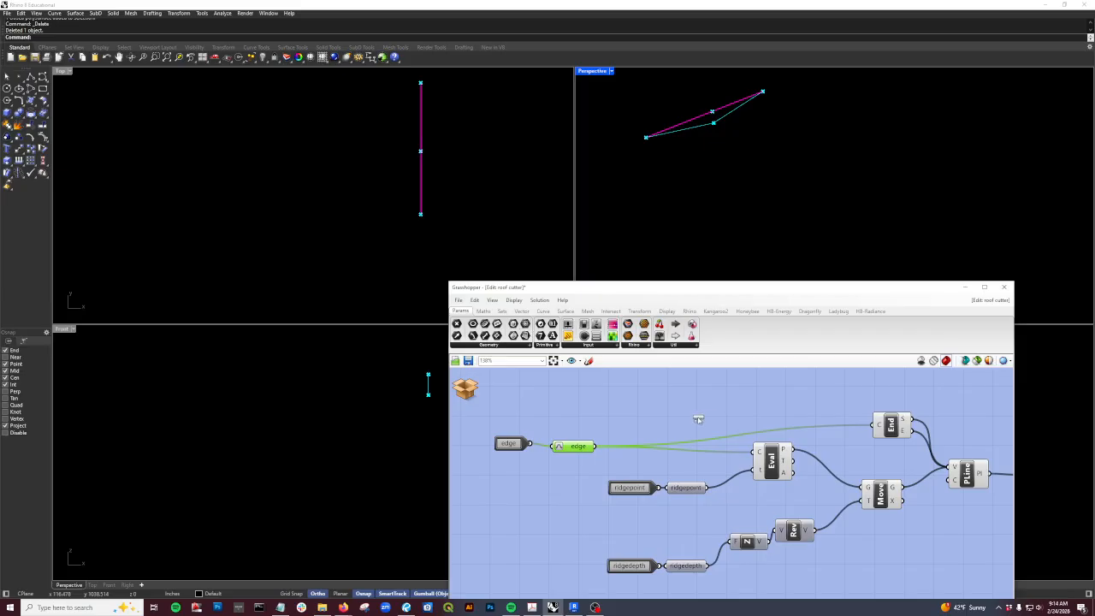
# Step: Test Eval's t input with a temporary Parameter slider varied to 0.517, and replace it with the ridgepoint connection again
pyautogui.moveTo(698, 419); pyautogui.dragTo(757, 471)
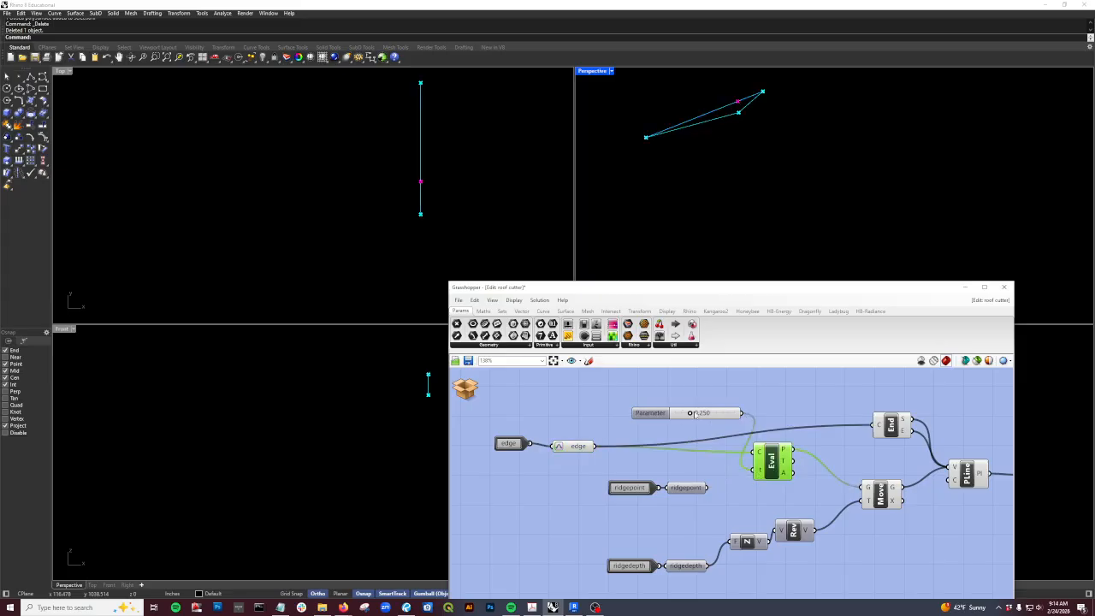
pyautogui.moveTo(691, 413); pyautogui.dragTo(721, 414)
pyautogui.click(724, 417)
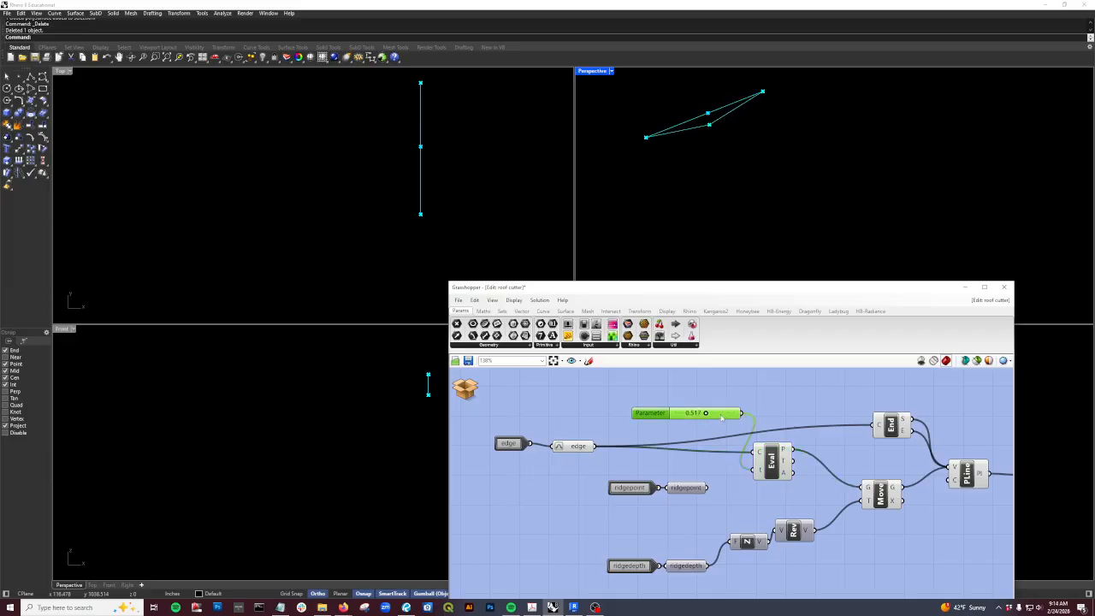
pyautogui.press('Delete')
pyautogui.moveTo(709, 487); pyautogui.dragTo(757, 472)
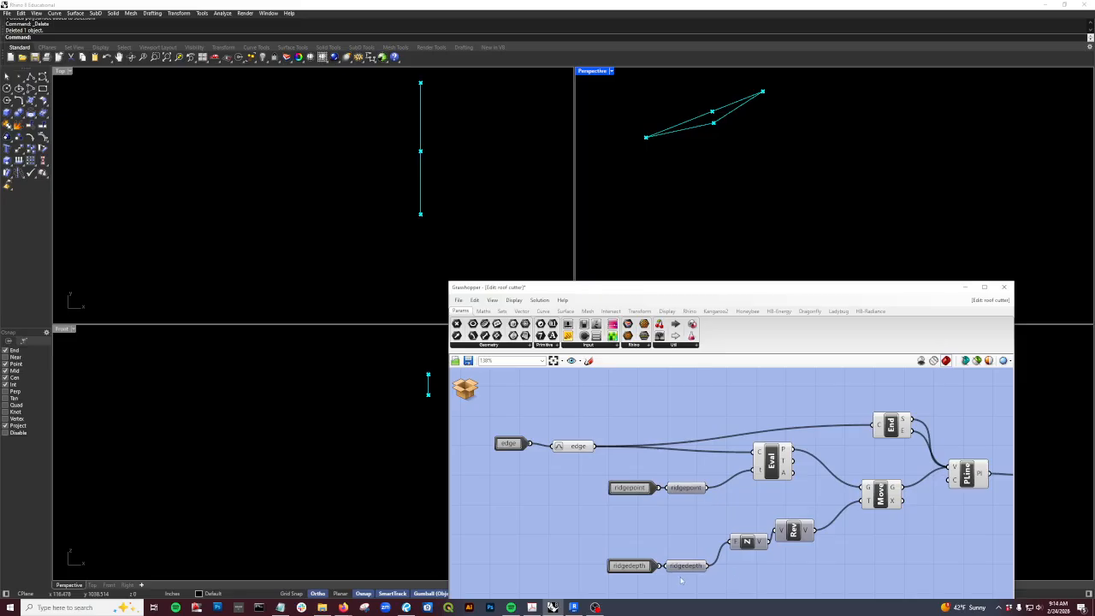
# Step: Examine the moved ridge point and the PLine triangle, and save the cluster to return to the main definition
pyautogui.click(882, 494)
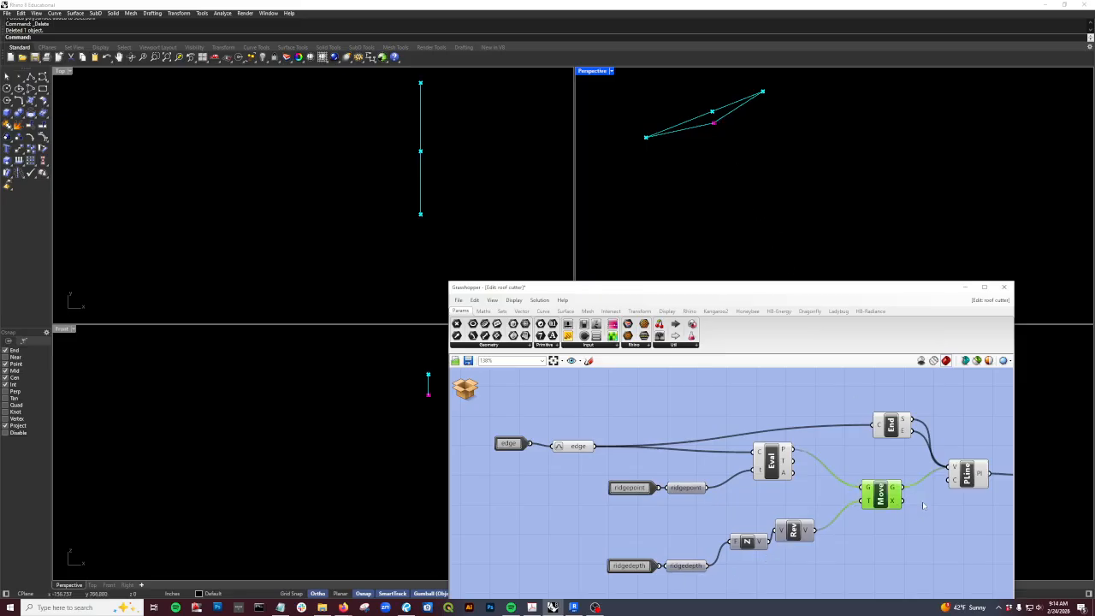
pyautogui.moveTo(923, 505); pyautogui.dragTo(734, 493, button='right')
pyautogui.click(804, 463)
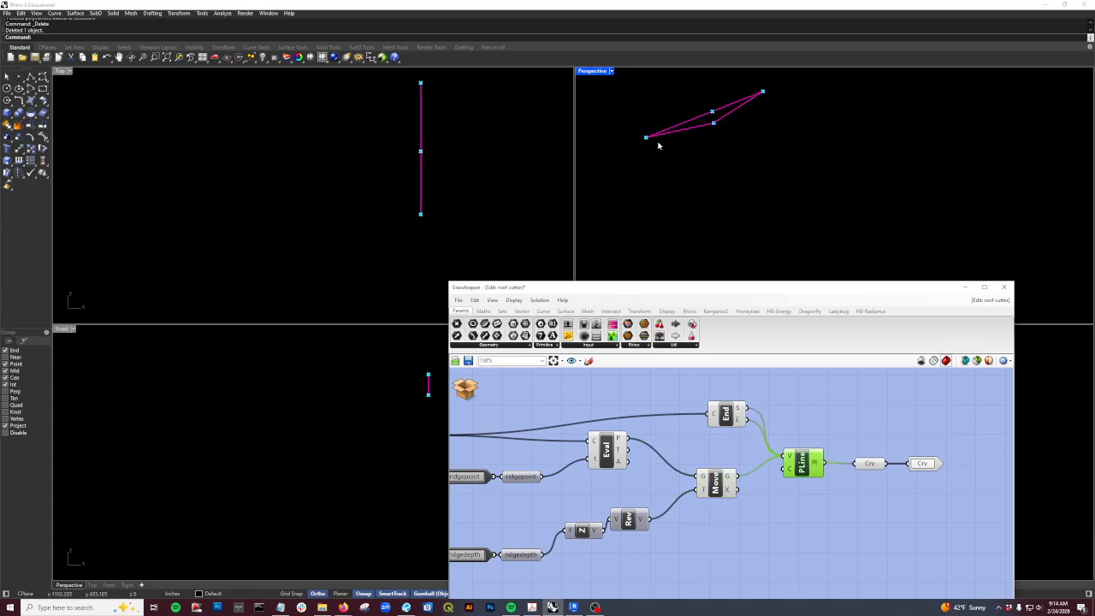
pyautogui.click(467, 361)
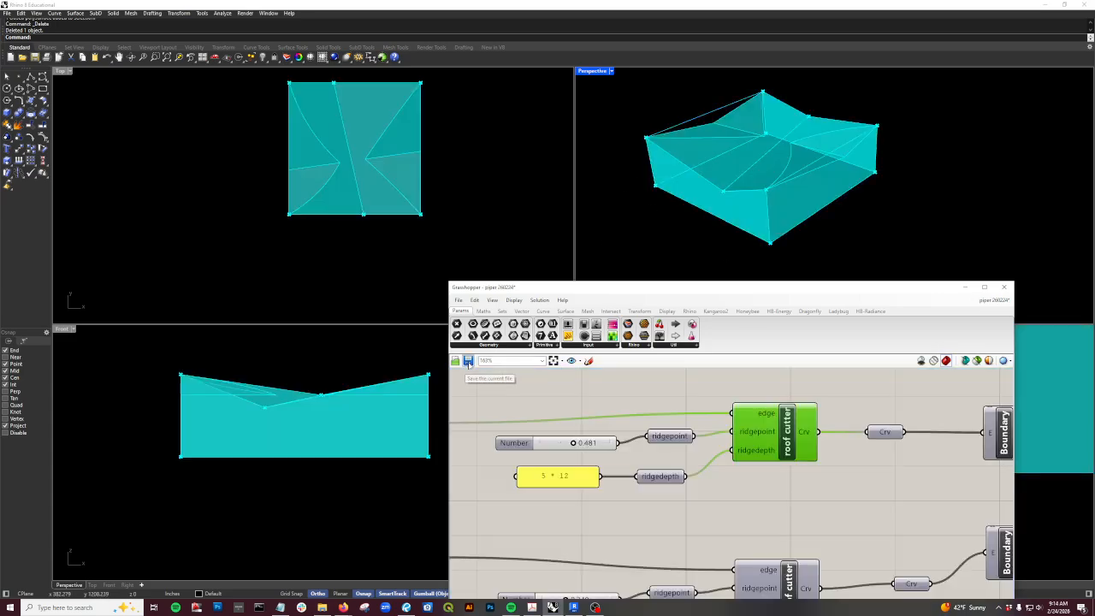
# Step: Enable the preview of both Boundary surface components behind the roof cutters
pyautogui.scroll(-3, 714, 447)
pyautogui.moveTo(890, 435); pyautogui.dragTo(885, 446)
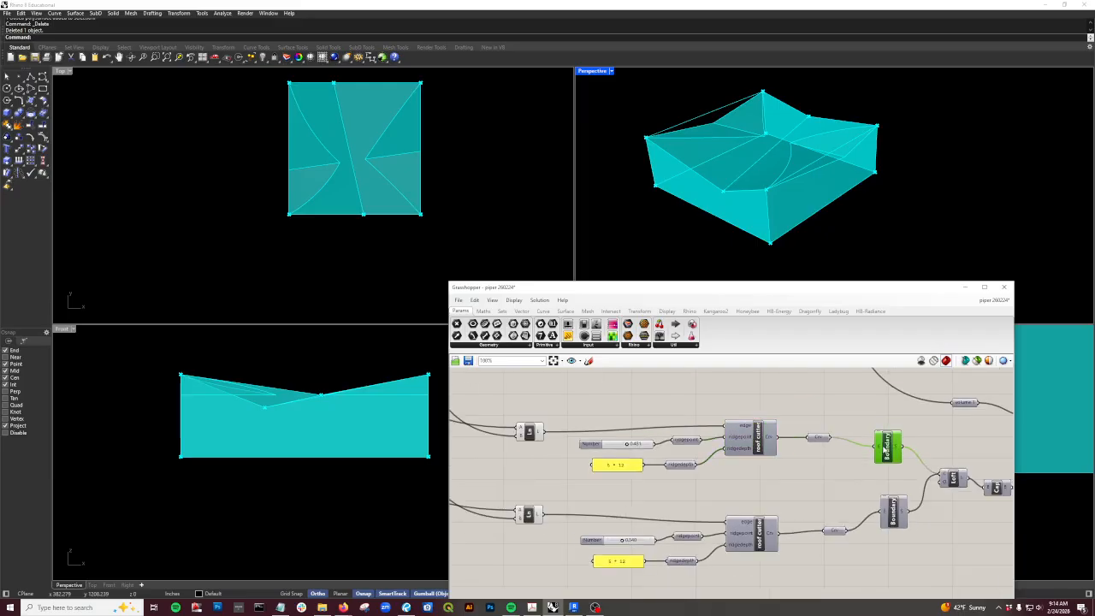
pyautogui.moveTo(912, 583); pyautogui.dragTo(885, 450)
pyautogui.middleClick(899, 455)
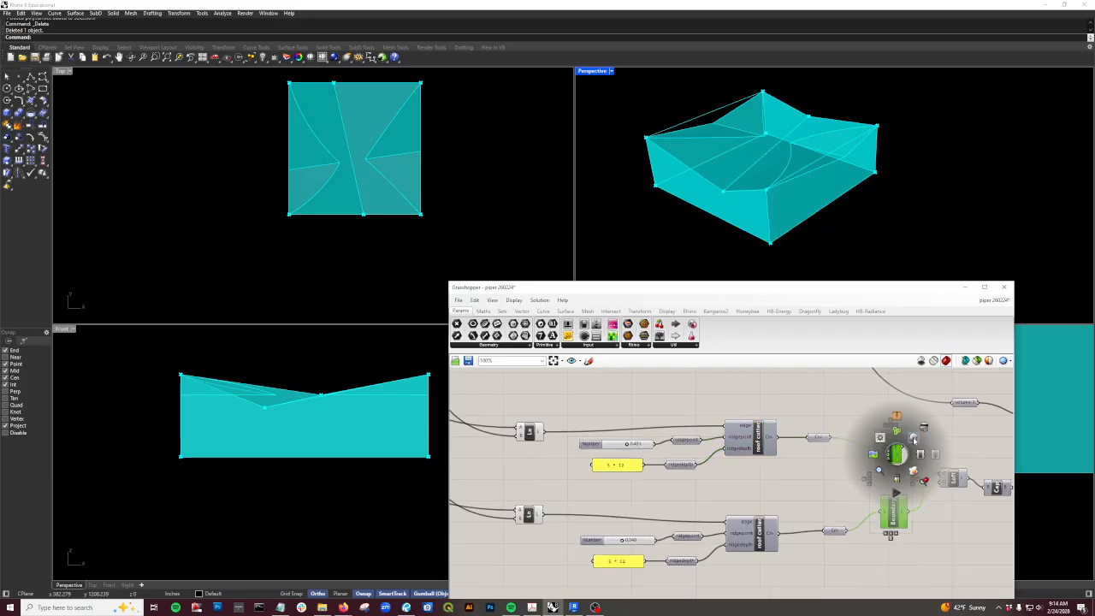
pyautogui.click(912, 435)
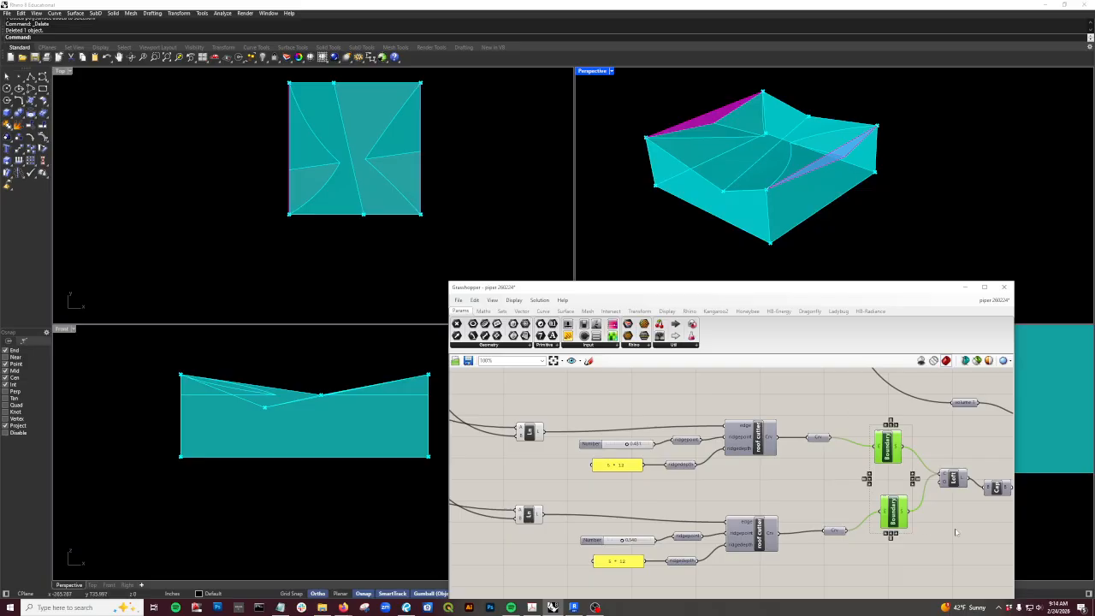
# Step: Preview the Cap component's output and examine the closed cutting volume over the building mass
pyautogui.moveTo(957, 533); pyautogui.dragTo(843, 520, button='right')
pyautogui.click(884, 475)
pyautogui.scroll(1, 884, 476)
pyautogui.middleClick(885, 477)
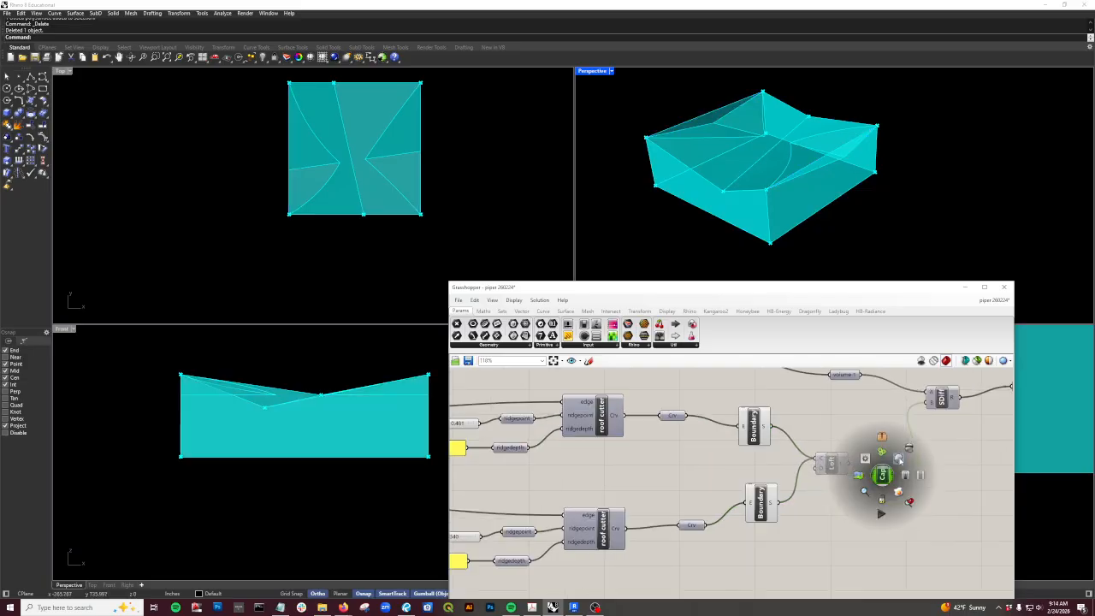
pyautogui.click(892, 448)
pyautogui.moveTo(800, 191); pyautogui.dragTo(855, 231, button='right')
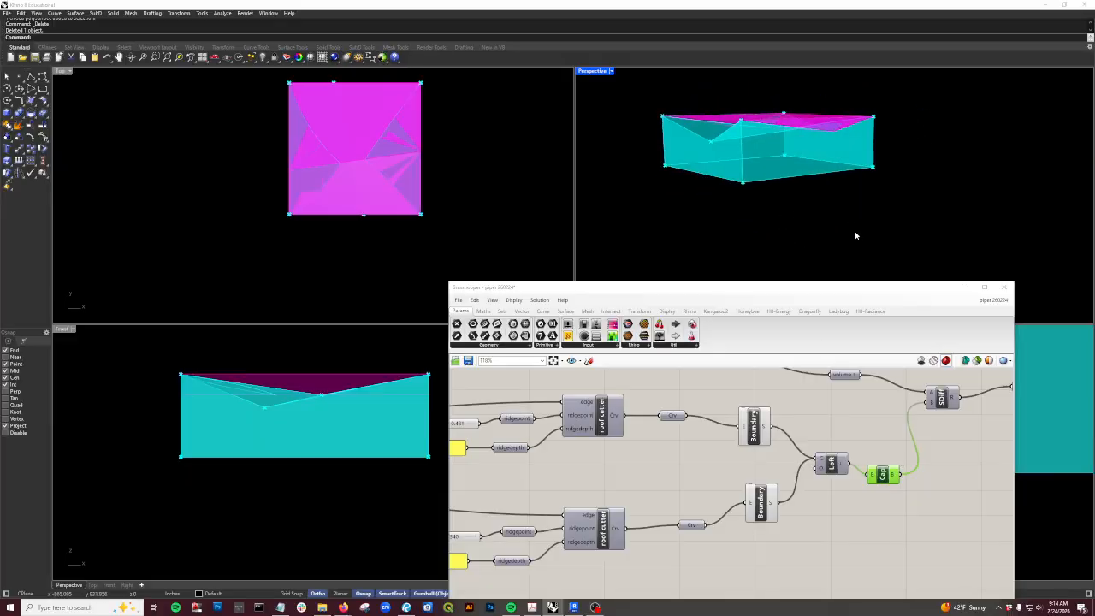
# Step: Disable the preview of the two Boundary components, the Loft and the Cap
pyautogui.click(906, 539)
pyautogui.moveTo(906, 562); pyautogui.dragTo(786, 472)
pyautogui.moveTo(740, 426); pyautogui.dragTo(739, 425)
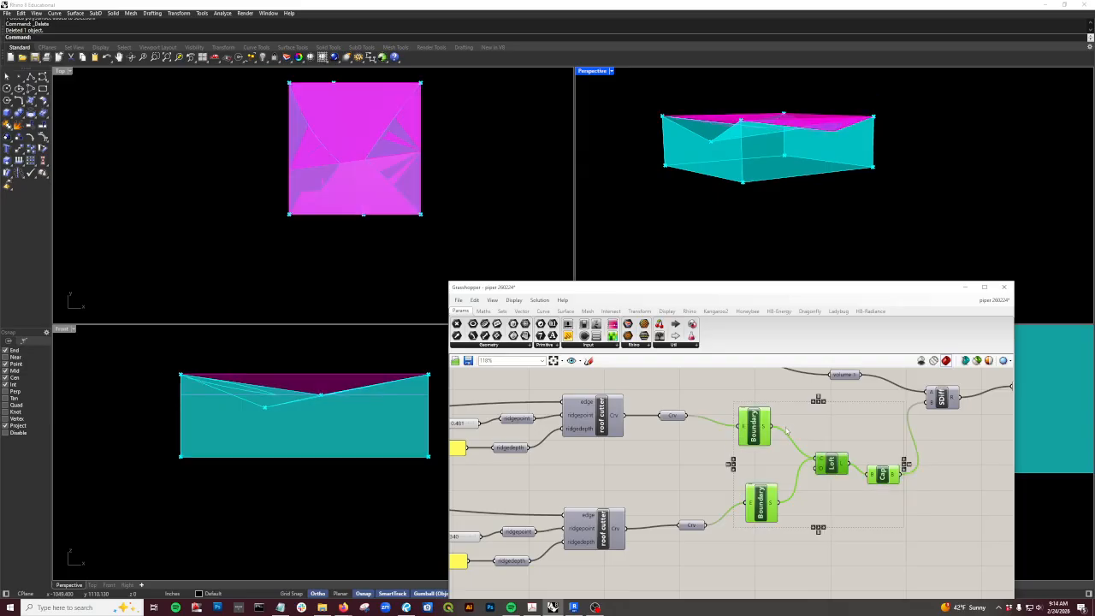
pyautogui.middleClick(786, 427)
pyautogui.click(813, 400)
pyautogui.click(933, 444)
pyautogui.moveTo(933, 443); pyautogui.dragTo(832, 478, button='right')
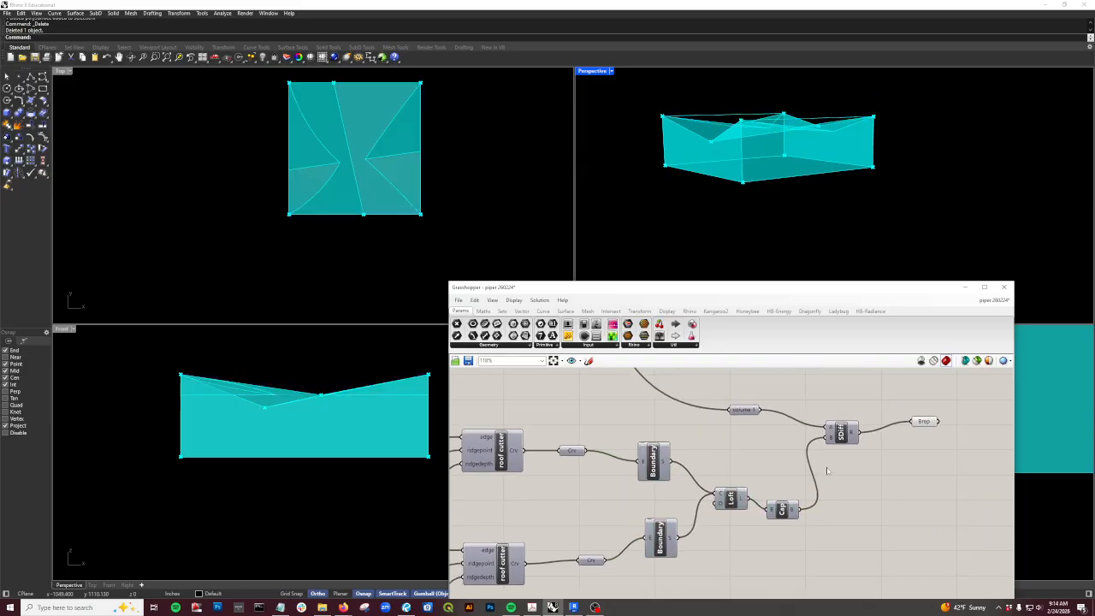
# Step: Highlight the Brep parameter after the SDiff component and inspect the cut roof volume from several angles
pyautogui.click(924, 421)
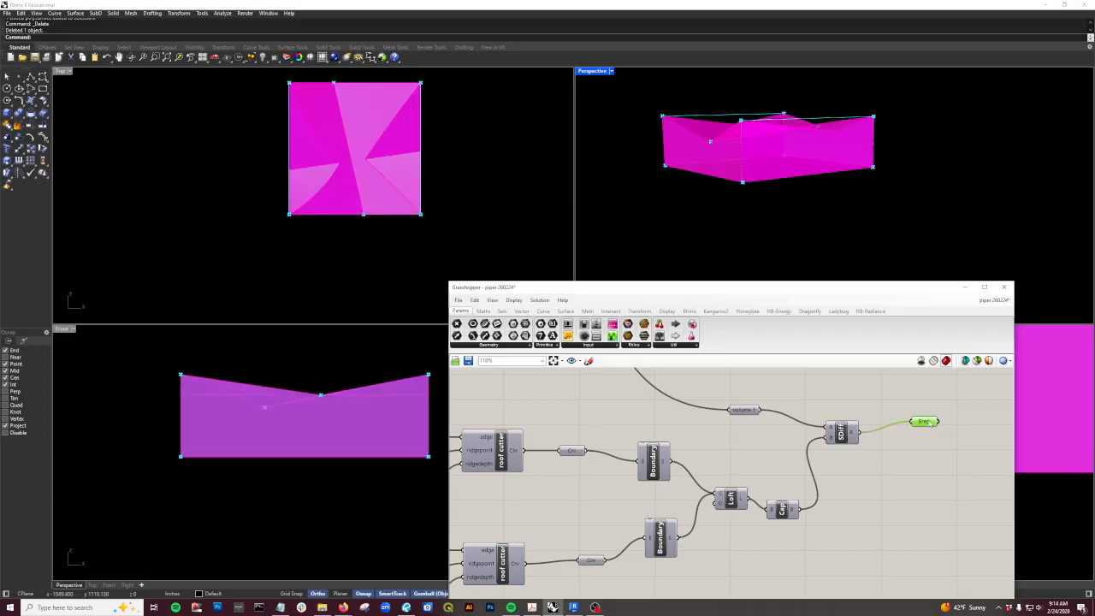
pyautogui.moveTo(817, 227); pyautogui.dragTo(742, 150, button='right')
pyautogui.scroll(3, 844, 177)
pyautogui.moveTo(844, 177); pyautogui.dragTo(927, 183, button='right')
pyautogui.click(928, 482)
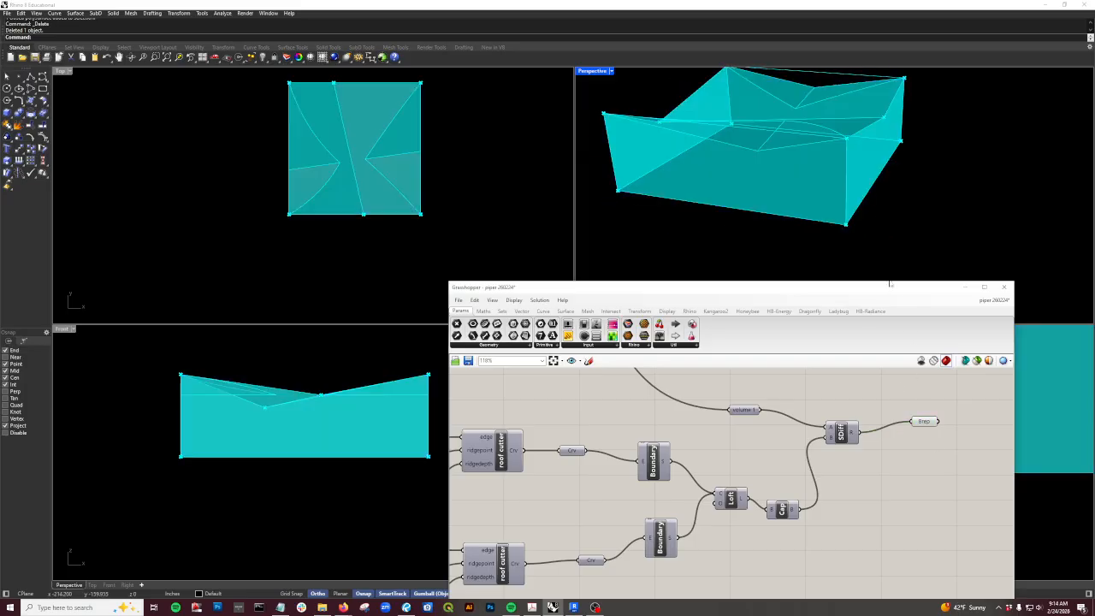
# Step: Bake the Brep parameter that holds the solid difference result
pyautogui.click(926, 423)
pyautogui.middleClick(940, 455)
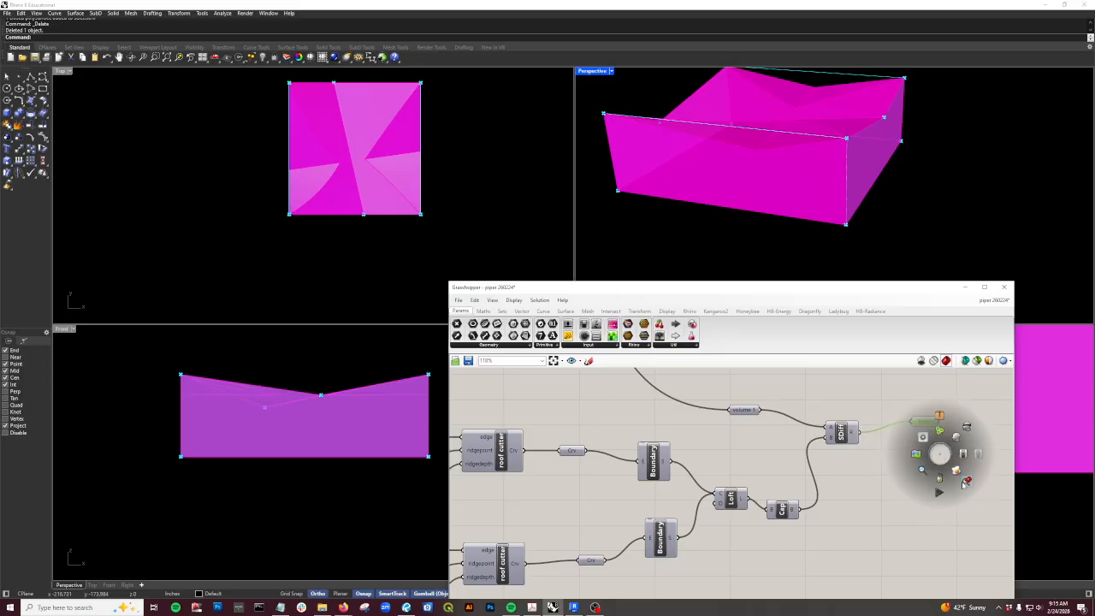
pyautogui.click(956, 474)
# Step: Move the baked volume away from the parametric preview so the two stand side by side
pyautogui.scroll(-9, 811, 200)
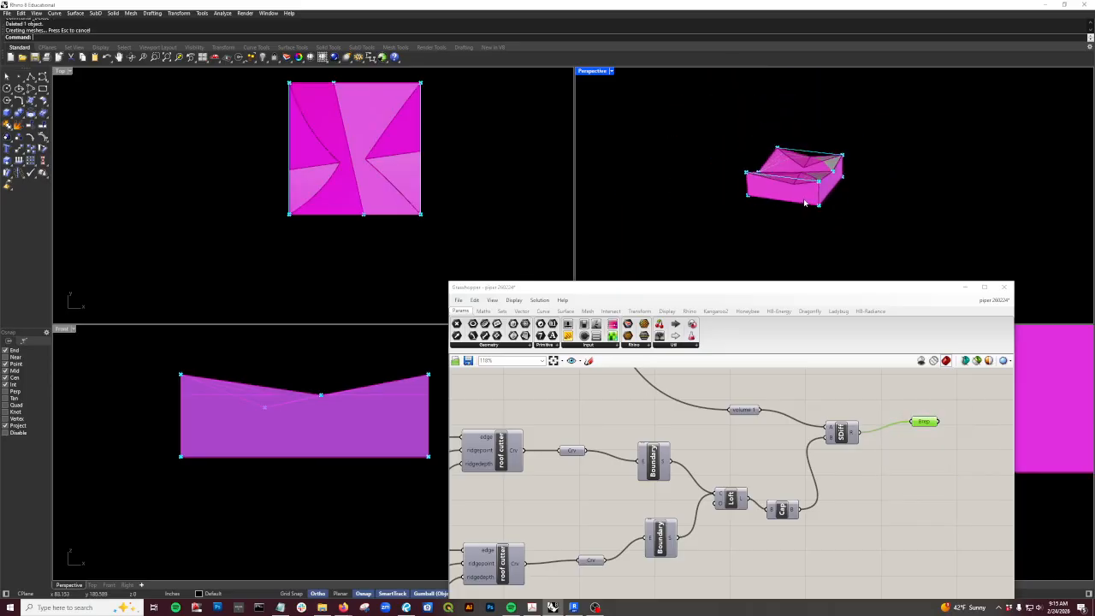
pyautogui.click(811, 200)
pyautogui.write('m')
pyautogui.press('Return')
pyautogui.click(709, 129)
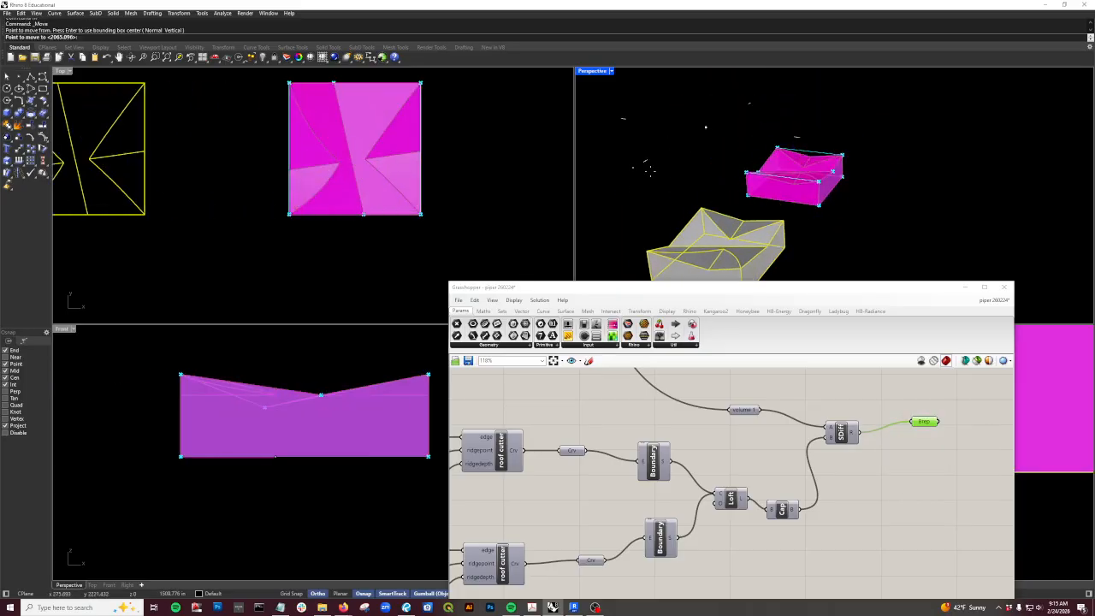
pyautogui.click(647, 176)
pyautogui.moveTo(890, 268); pyautogui.dragTo(863, 250)
pyautogui.moveTo(863, 254); pyautogui.dragTo(688, 230, button='right')
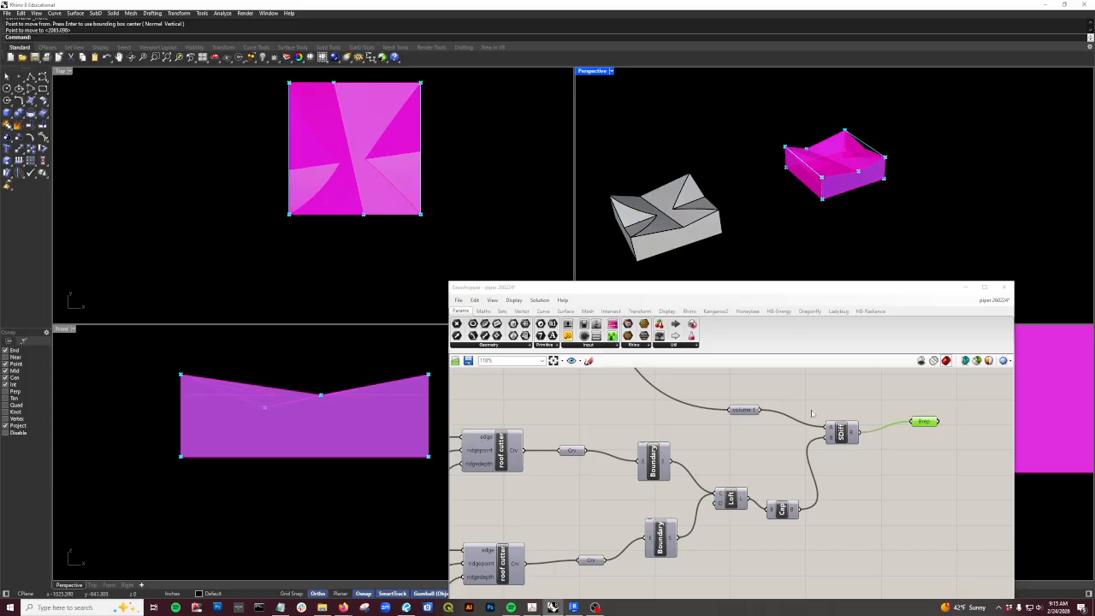
# Step: Set the second roof cutter's ridgedepth panel to 8 * 12
pyautogui.moveTo(815, 514); pyautogui.dragTo(890, 469, button='right')
pyautogui.scroll(-2, 890, 469)
pyautogui.scroll(2, 575, 527)
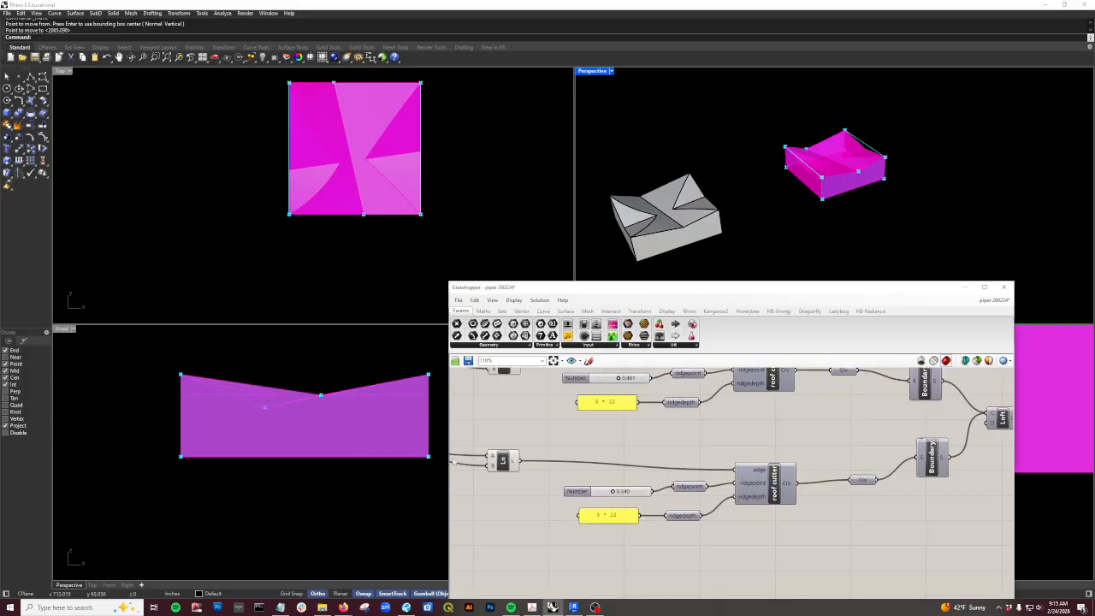
pyautogui.scroll(3, 556, 518)
pyautogui.click(604, 517)
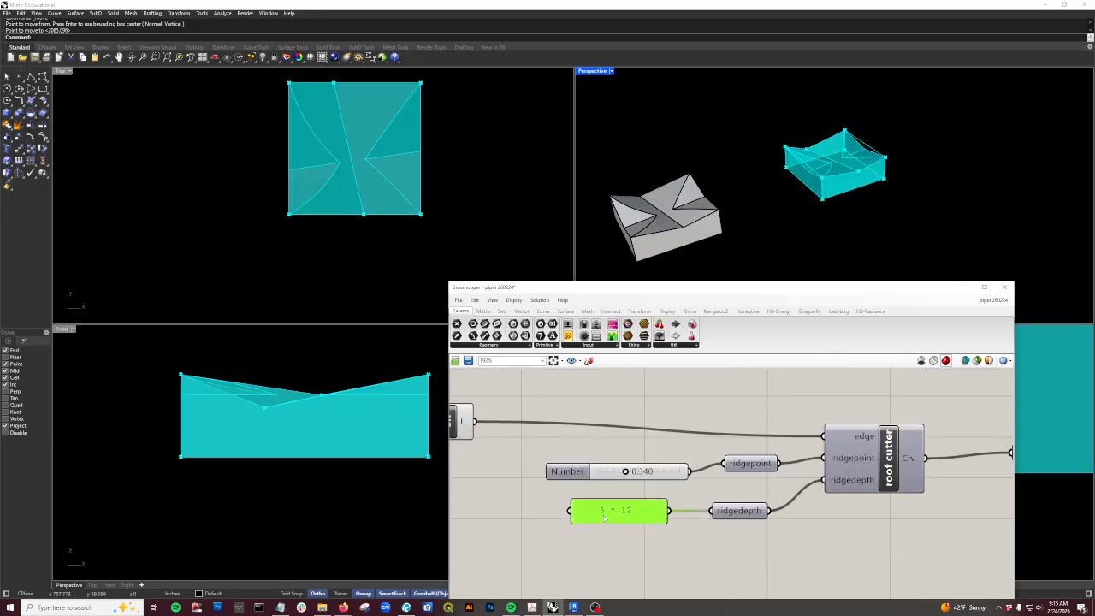
pyautogui.doubleClick(604, 517)
pyautogui.moveTo(538, 461); pyautogui.dragTo(534, 461)
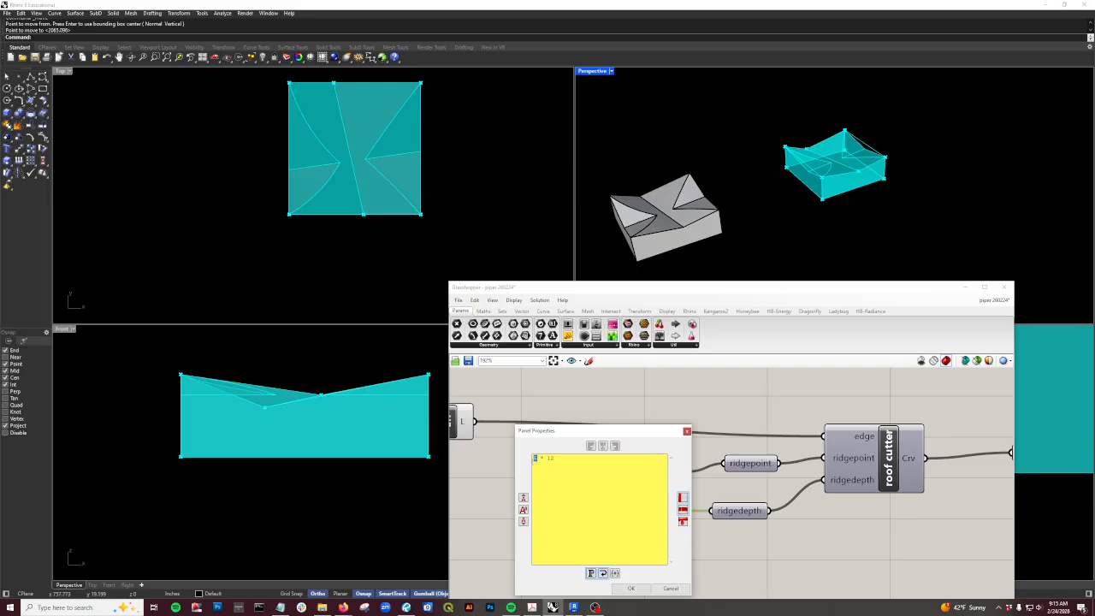
pyautogui.click(631, 589)
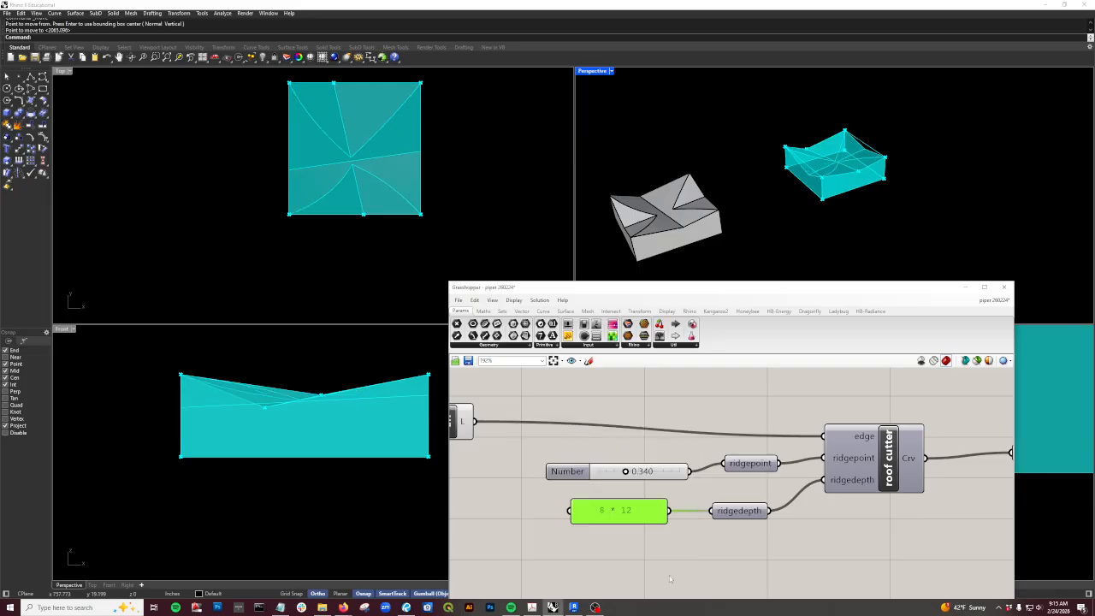
# Step: Set the first roof cutter's ridgedepth panel to 7 * 12
pyautogui.scroll(-3, 716, 537)
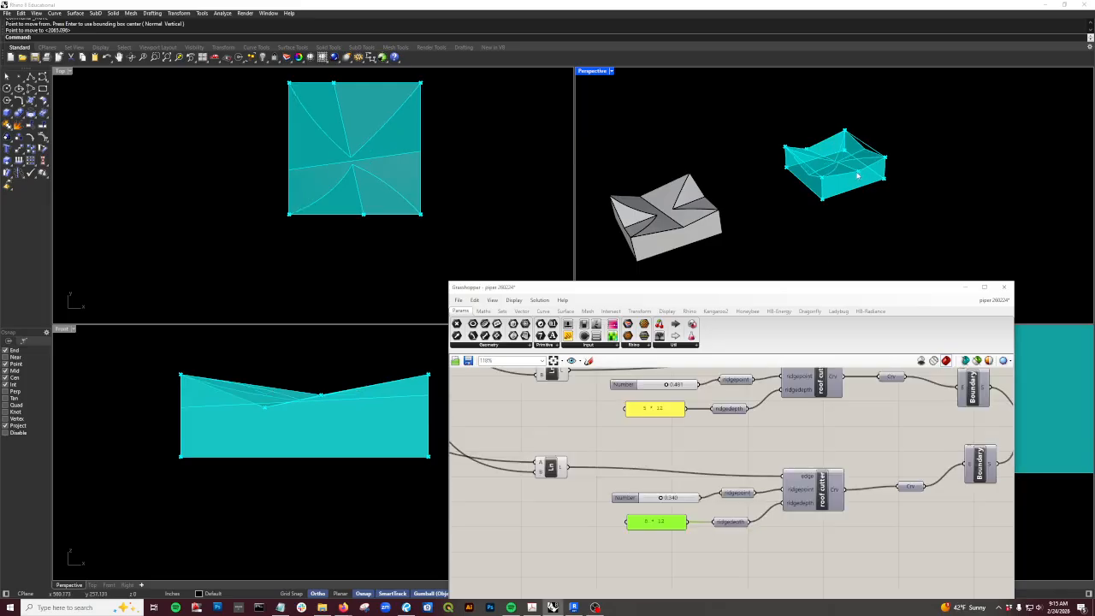
pyautogui.moveTo(678, 452); pyautogui.dragTo(680, 461, button='right')
pyautogui.scroll(3, 679, 460)
pyautogui.click(658, 436)
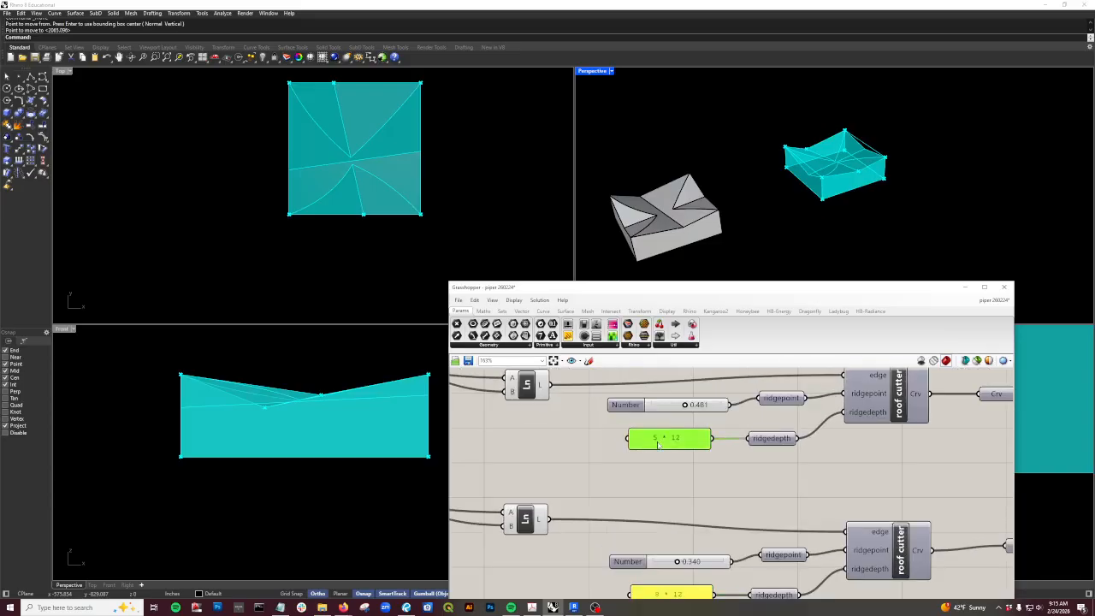
pyautogui.doubleClick(658, 438)
pyautogui.click(591, 389)
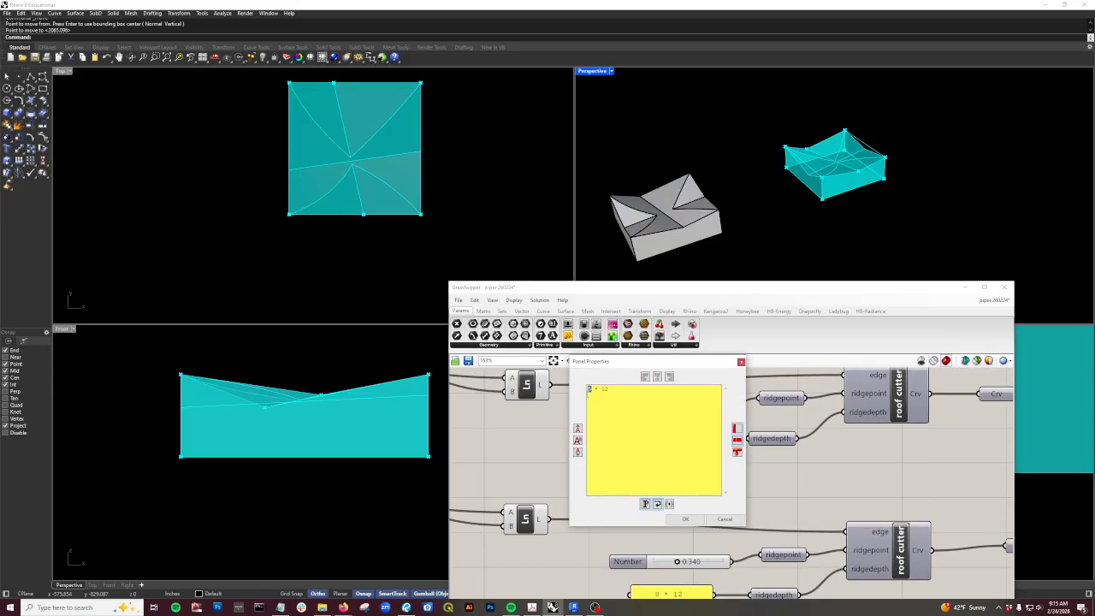
pyautogui.click(685, 520)
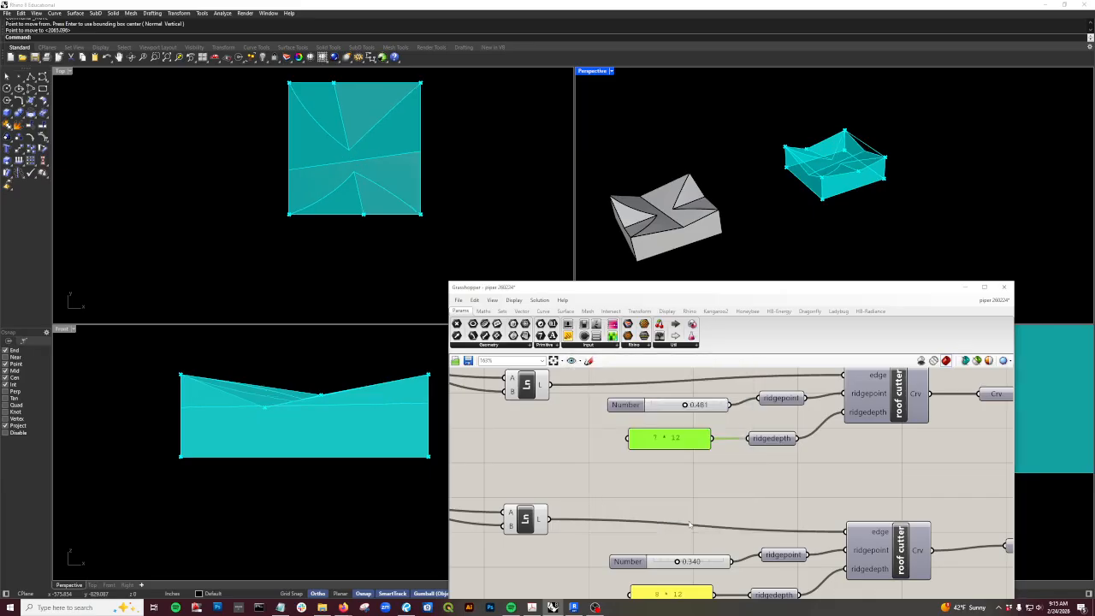
# Step: Change the first roof cutter's ridgedepth to 9 * 12 and inspect the roof from a low angle
pyautogui.doubleClick(654, 441)
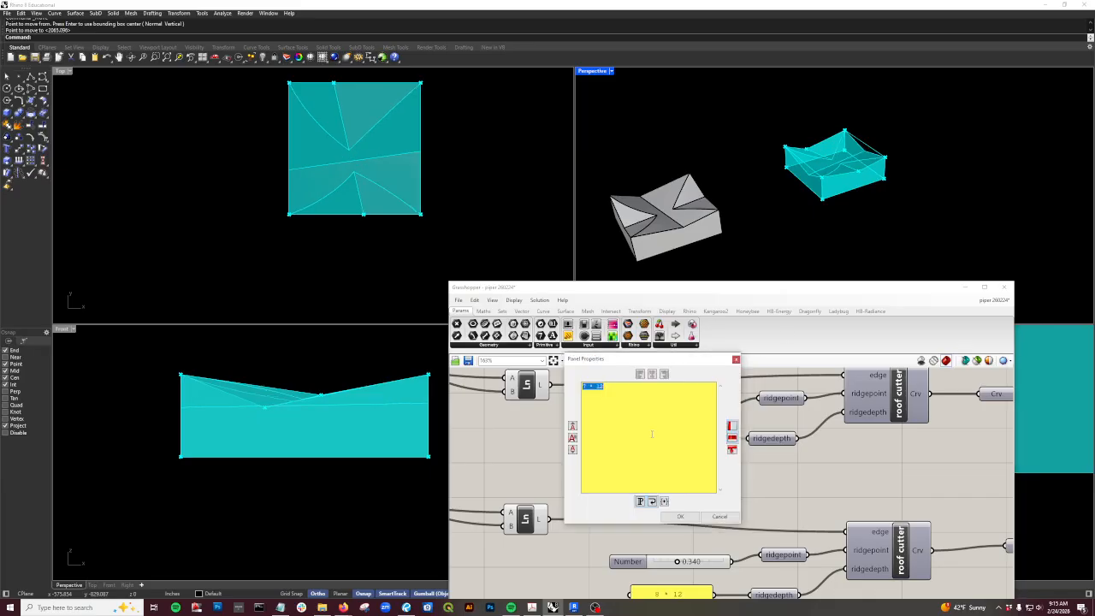
pyautogui.moveTo(587, 388); pyautogui.dragTo(572, 391)
pyautogui.click(681, 518)
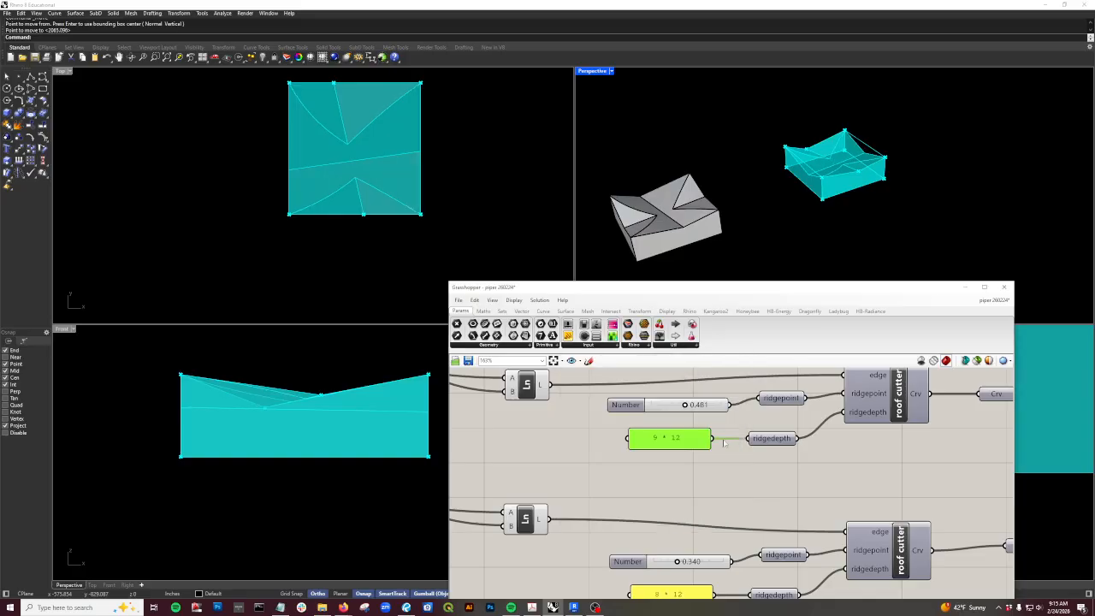
pyautogui.moveTo(796, 248); pyautogui.dragTo(711, 161, button='right')
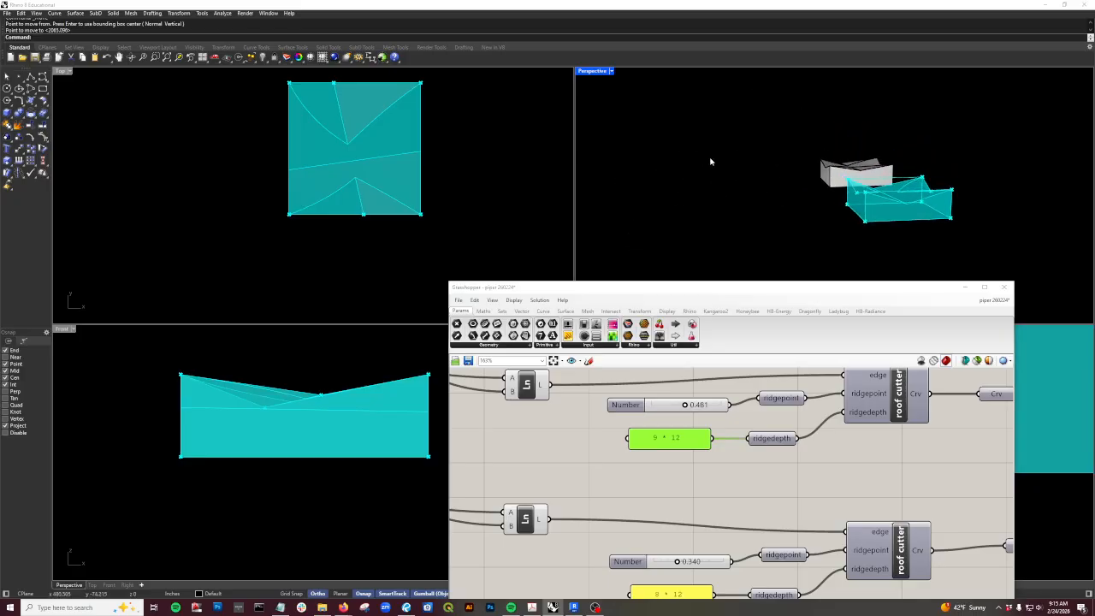
# Step: Increase the first roof cutter's ridgedepth to 10 * 12 and view the roof from above
pyautogui.doubleClick(653, 442)
pyautogui.moveTo(586, 388); pyautogui.dragTo(582, 389)
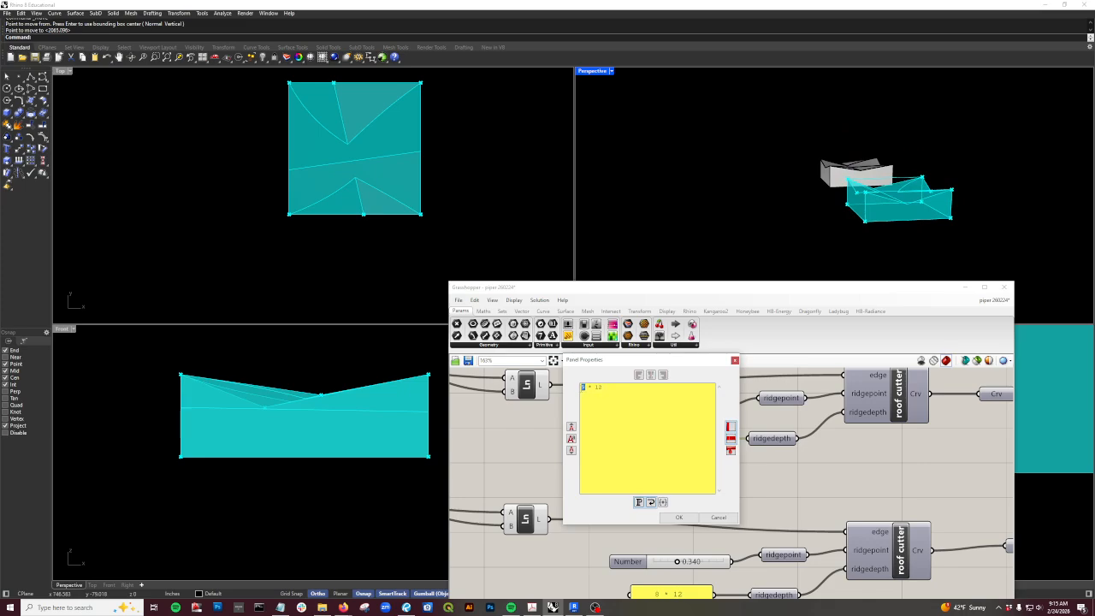
pyautogui.write('10')
pyautogui.click(679, 518)
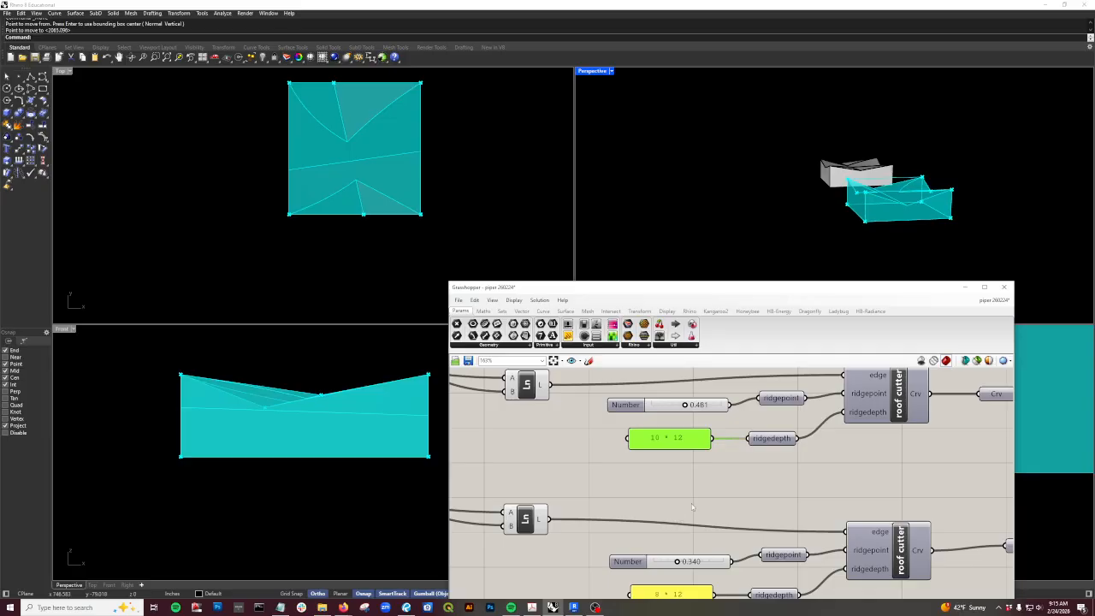
pyautogui.moveTo(861, 222); pyautogui.dragTo(893, 254, button='right')
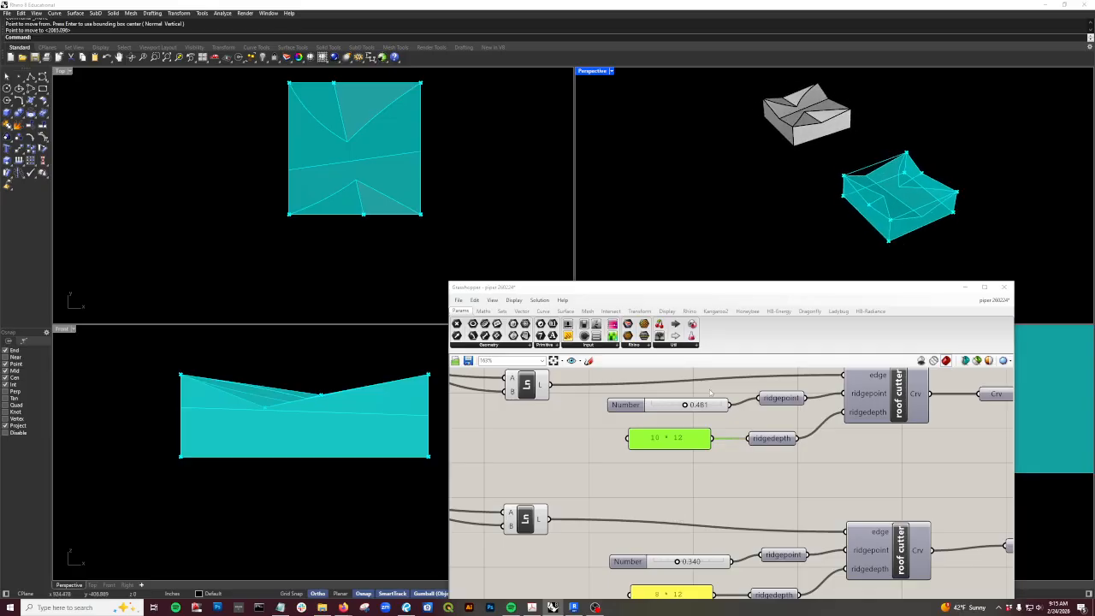
# Step: Reduce the first roof cutter's ridgedepth panel to 2 * 12
pyautogui.scroll(2, 664, 446)
pyautogui.doubleClick(664, 440)
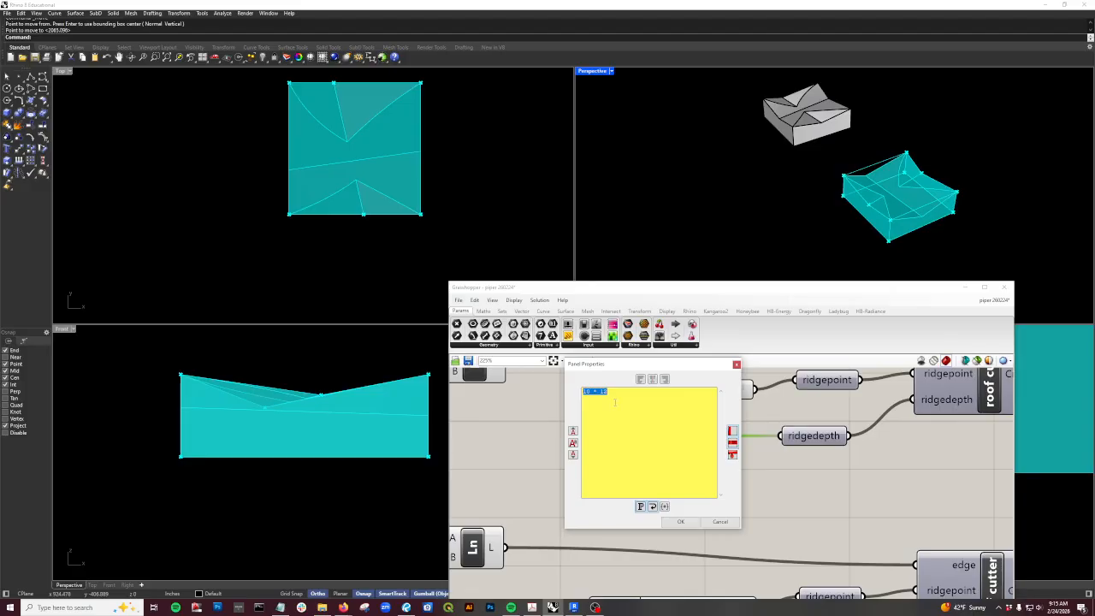
pyautogui.moveTo(592, 392); pyautogui.dragTo(568, 395)
pyautogui.write('2')
pyautogui.click(681, 522)
# Step: Set the second roof cutter's ridgedepth panel to 3 * 12
pyautogui.moveTo(668, 533); pyautogui.dragTo(696, 452, button='right')
pyautogui.scroll(-1, 696, 453)
pyautogui.scroll(1, 681, 557)
pyautogui.doubleClick(679, 554)
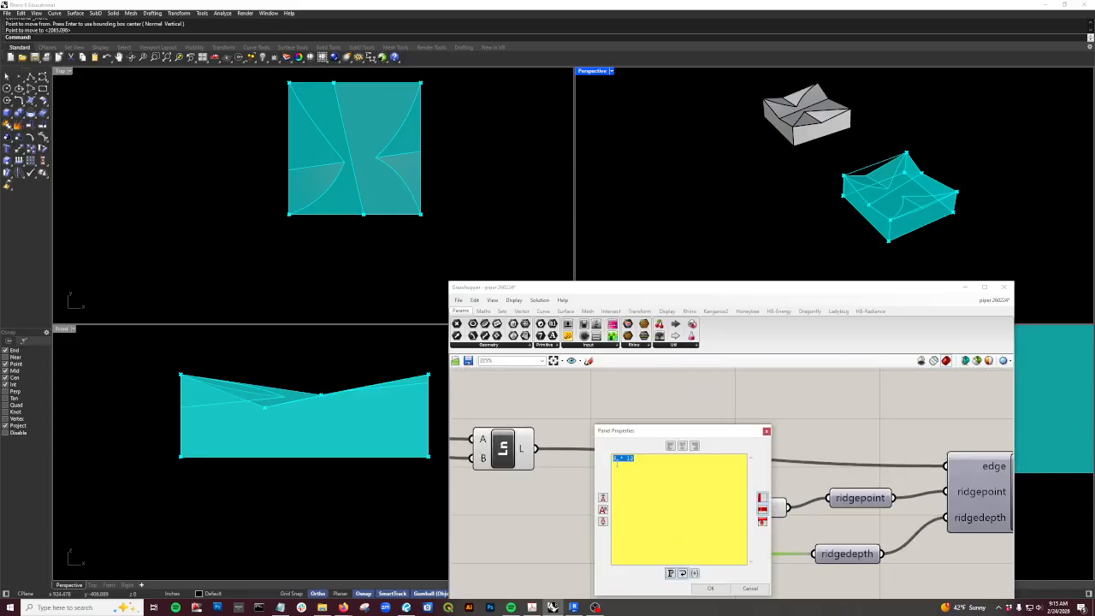
pyautogui.moveTo(617, 464); pyautogui.dragTo(614, 462)
pyautogui.click(707, 589)
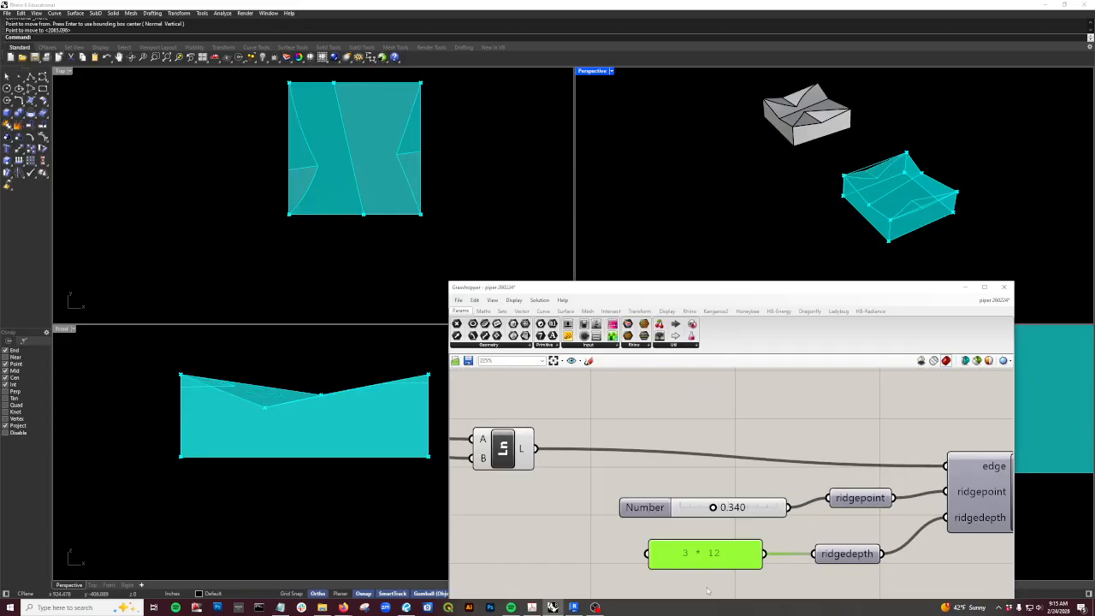
# Step: Set the Number slider feeding the face maker's ridge location to 0.449
pyautogui.scroll(-5, 695, 474)
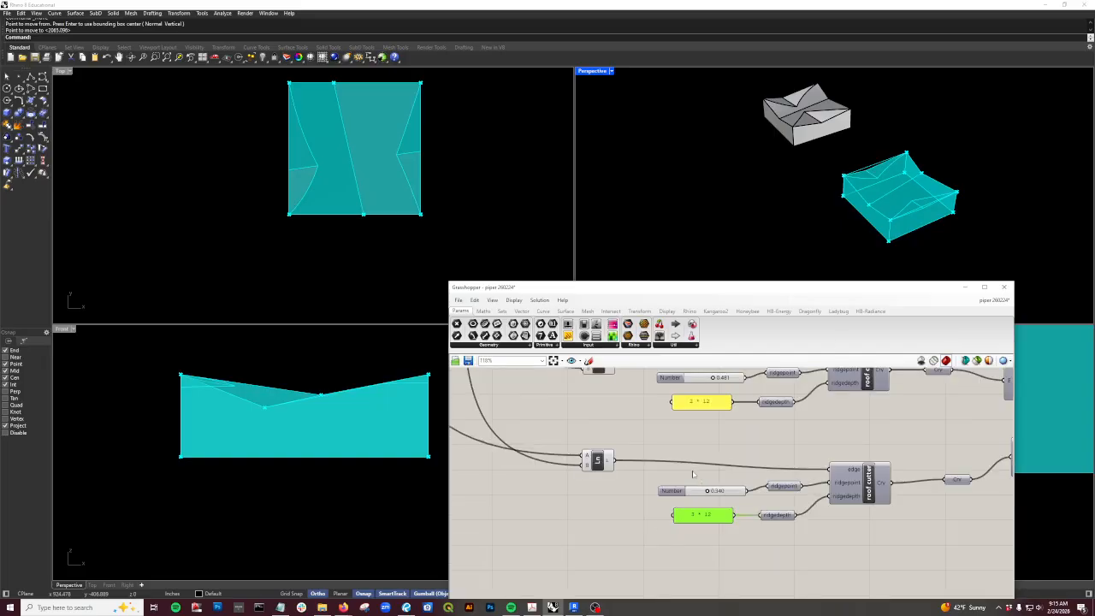
pyautogui.moveTo(673, 449); pyautogui.dragTo(675, 494, button='right')
pyautogui.scroll(-2, 673, 491)
pyautogui.moveTo(640, 444); pyautogui.dragTo(781, 557, button='right')
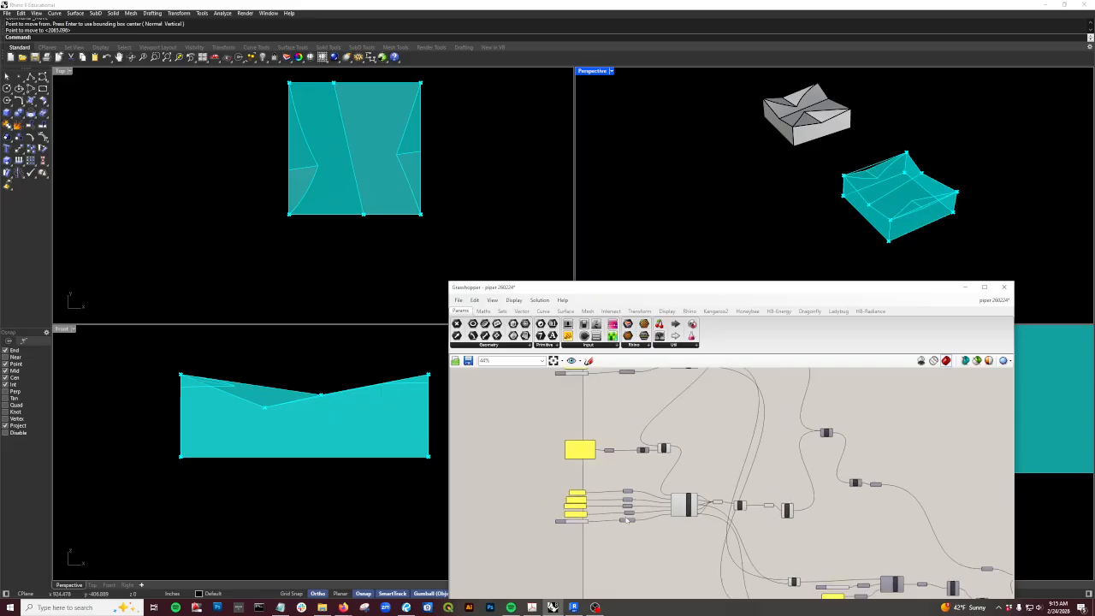
pyautogui.scroll(4, 621, 514)
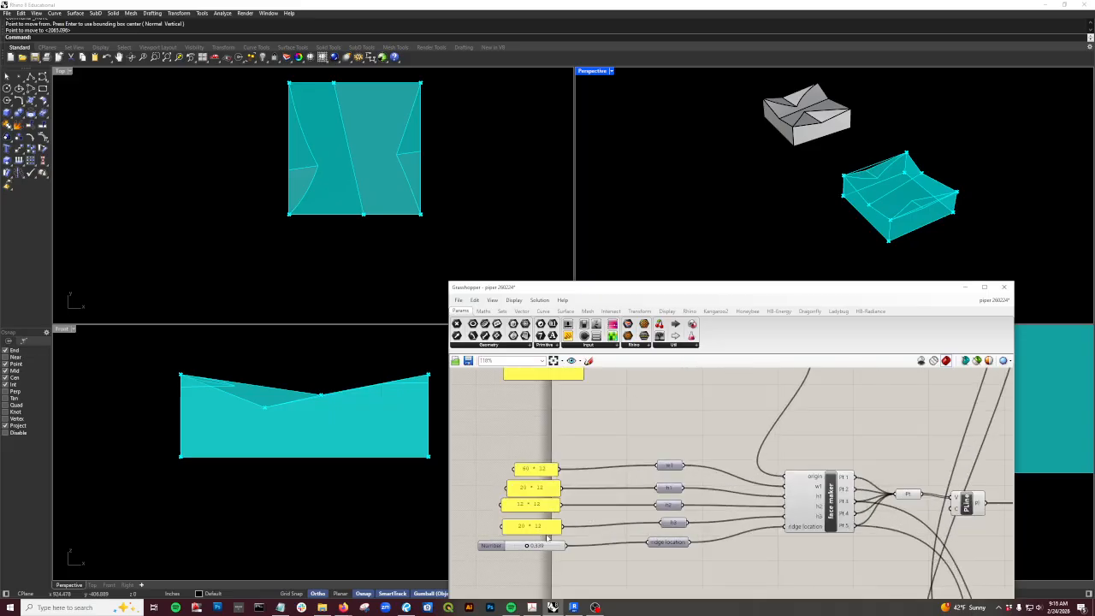
pyautogui.scroll(3, 532, 543)
pyautogui.moveTo(526, 545); pyautogui.dragTo(534, 546)
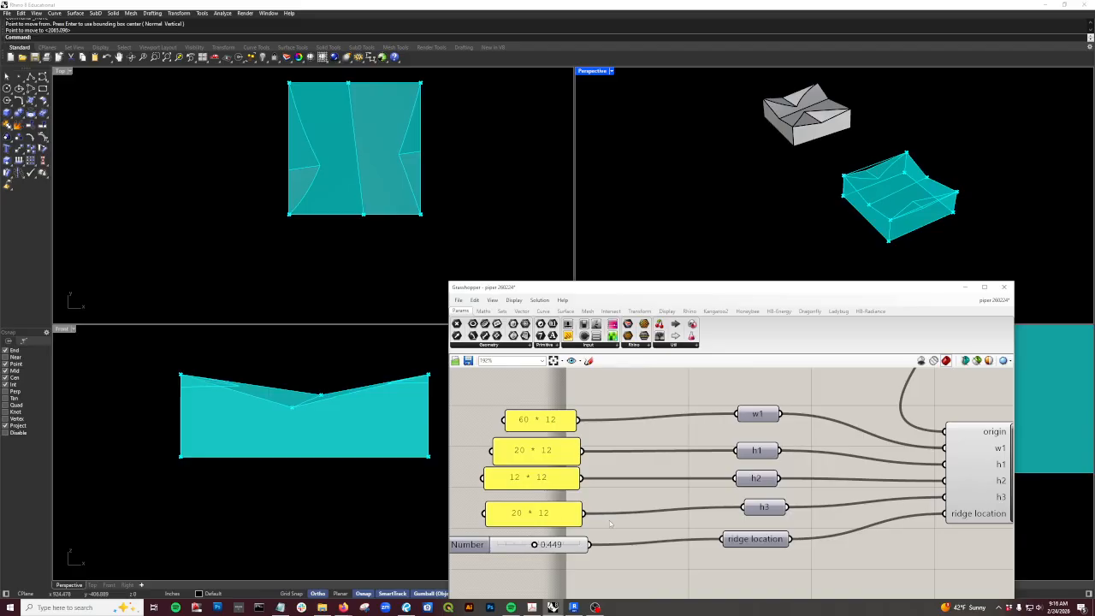
# Step: Set the h2 height panel of the second face maker, the one with ridge location 0.449, to 14 * 12
pyautogui.doubleClick(528, 480)
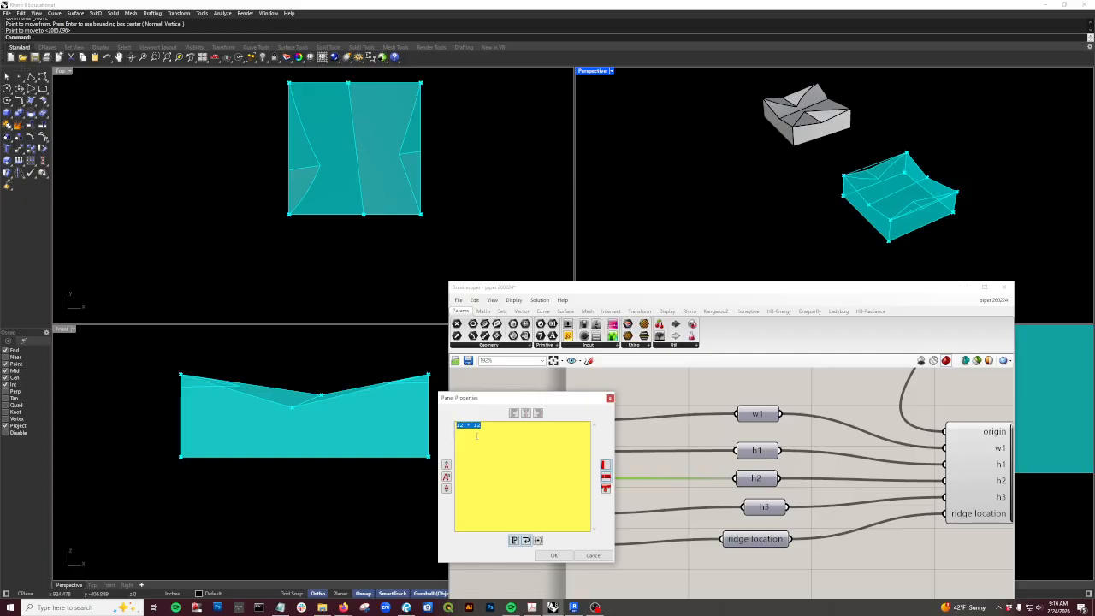
pyautogui.moveTo(463, 425); pyautogui.dragTo(442, 429)
pyautogui.write('14')
pyautogui.click(553, 555)
# Step: Set the h2 height panel of the first face maker, the one with ridge location 0.567, to 16 * 12
pyautogui.scroll(-5, 634, 445)
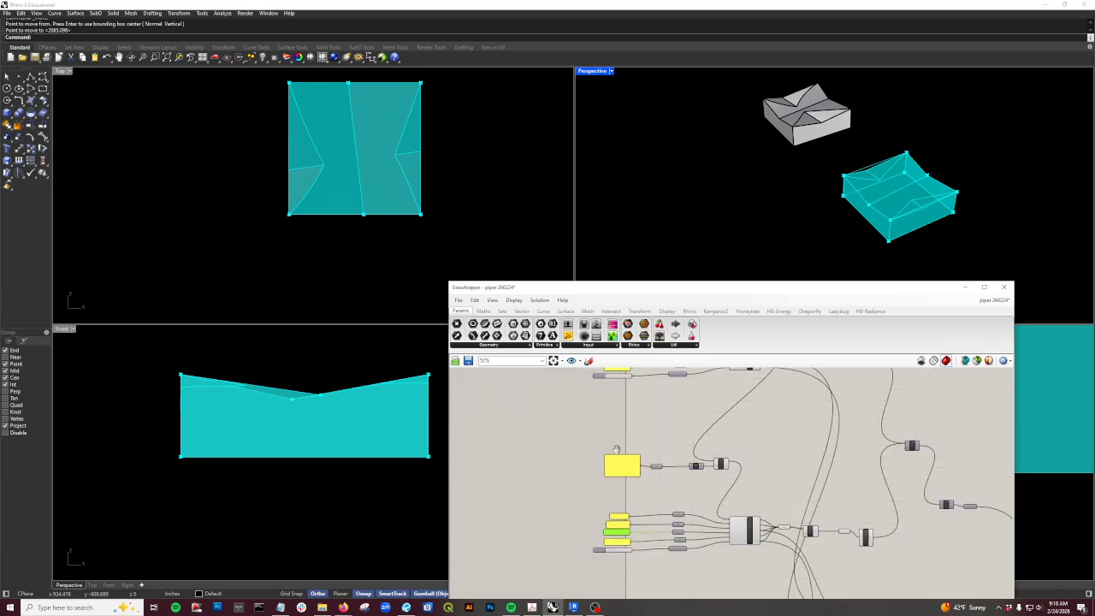
pyautogui.scroll(4, 634, 445)
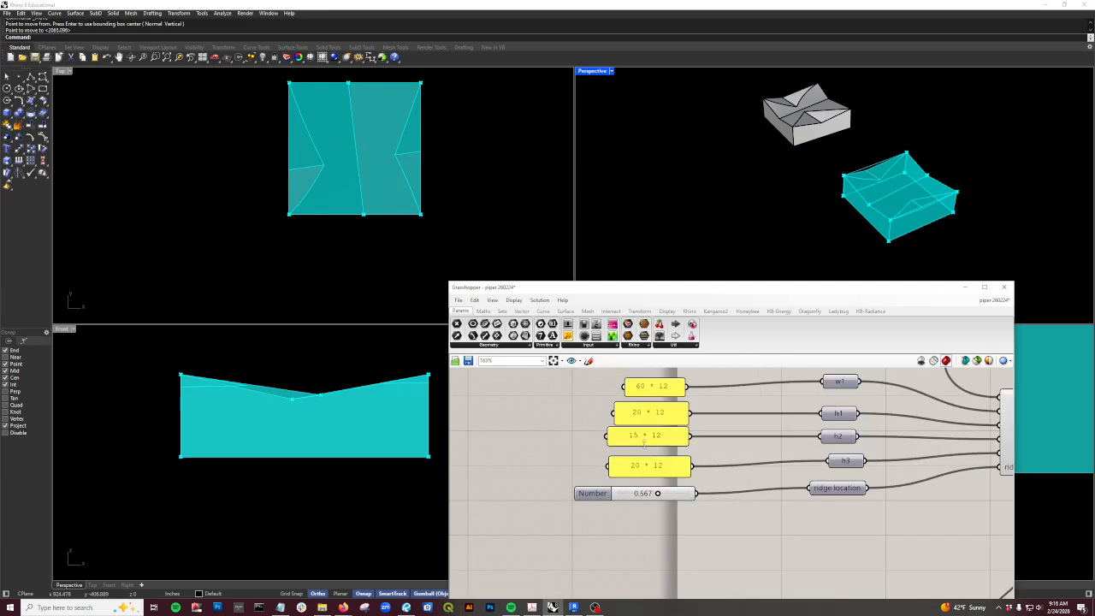
pyautogui.doubleClick(645, 439)
pyautogui.click(575, 382)
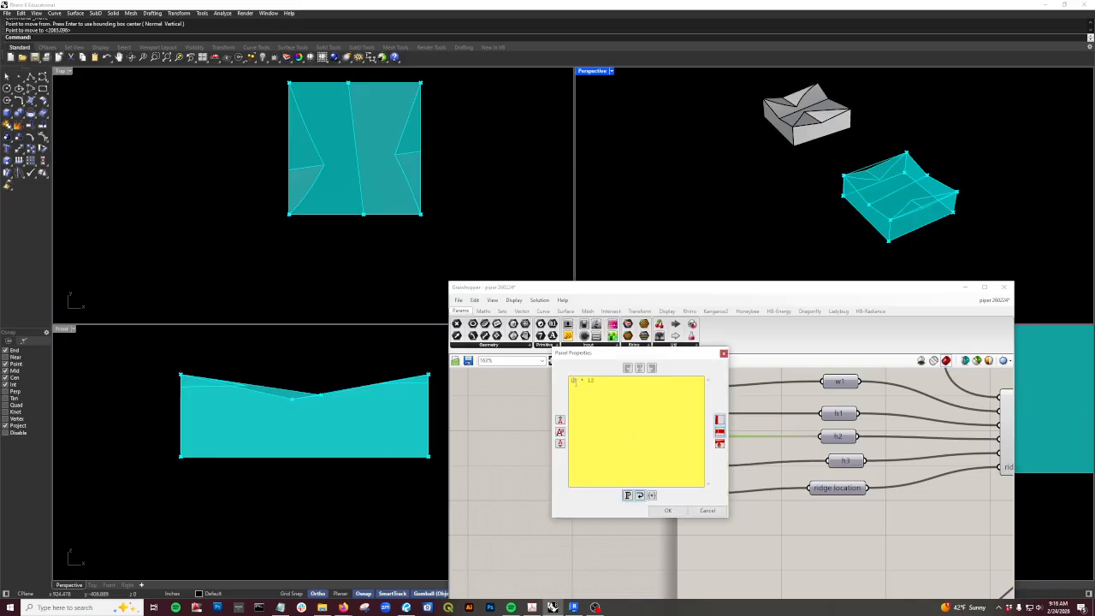
pyautogui.click(668, 510)
# Step: Bake the Brep output of the solid difference into the Rhino model
pyautogui.moveTo(876, 231); pyautogui.dragTo(809, 219, button='right')
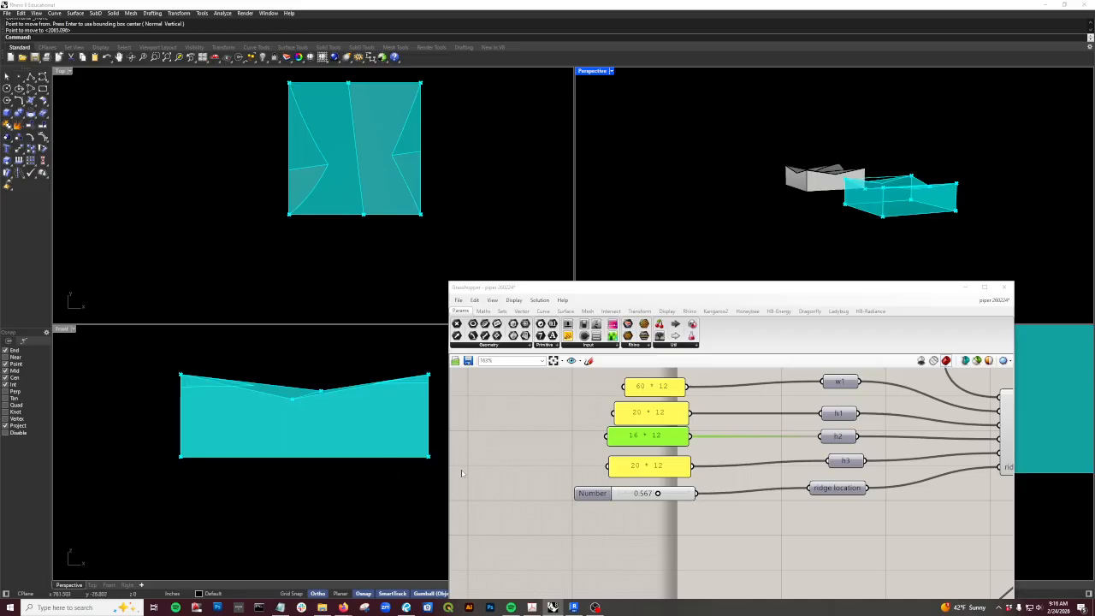
pyautogui.scroll(-6, 462, 474)
pyautogui.moveTo(816, 526); pyautogui.dragTo(816, 491, button='right')
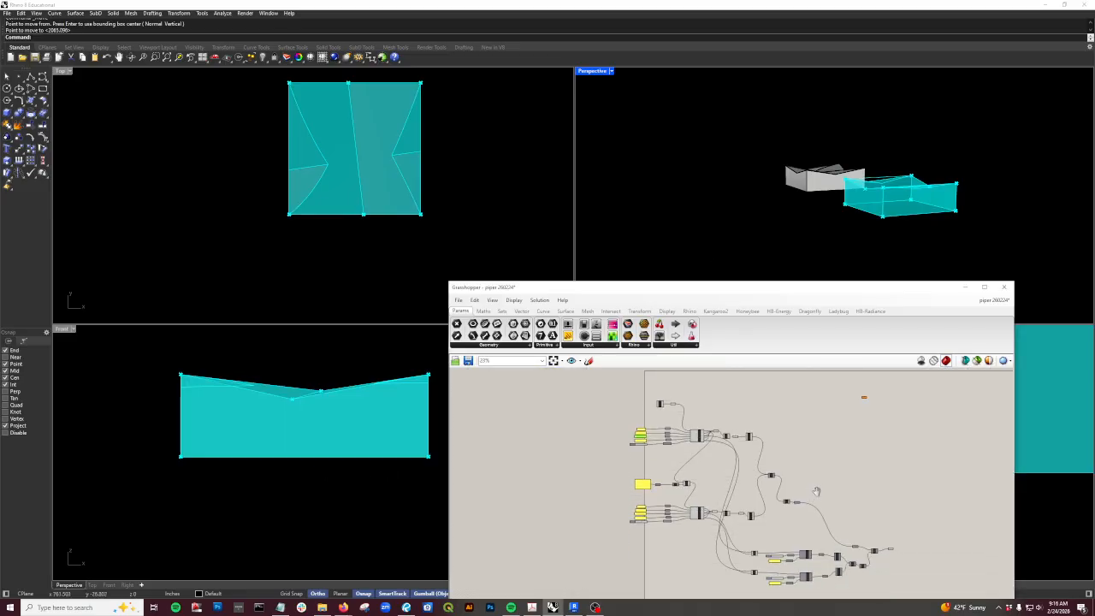
pyautogui.scroll(8, 816, 491)
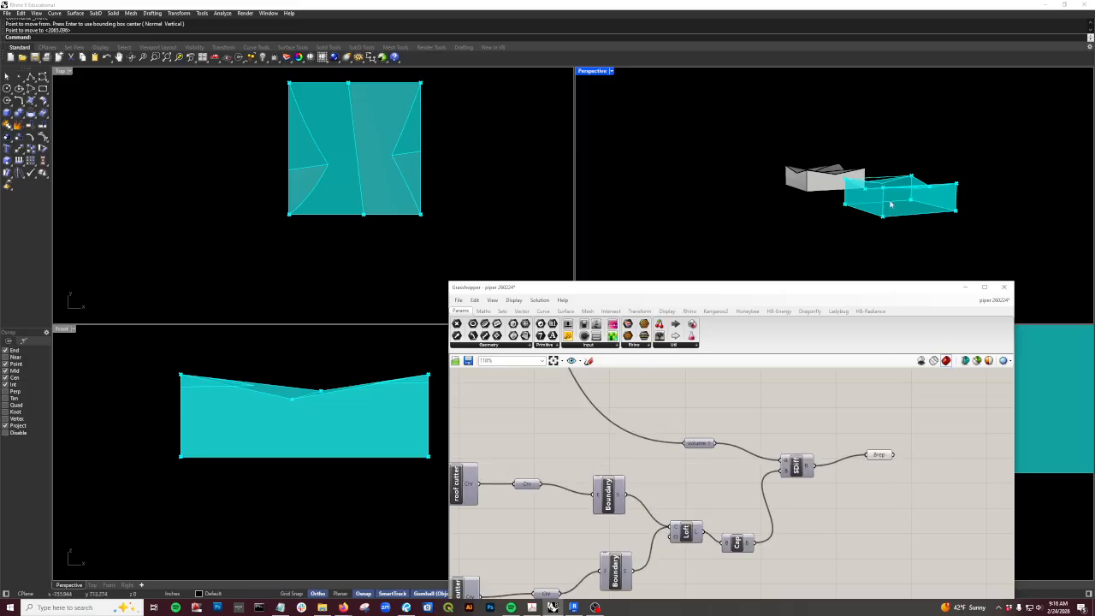
pyautogui.moveTo(876, 225); pyautogui.dragTo(941, 312, button='right')
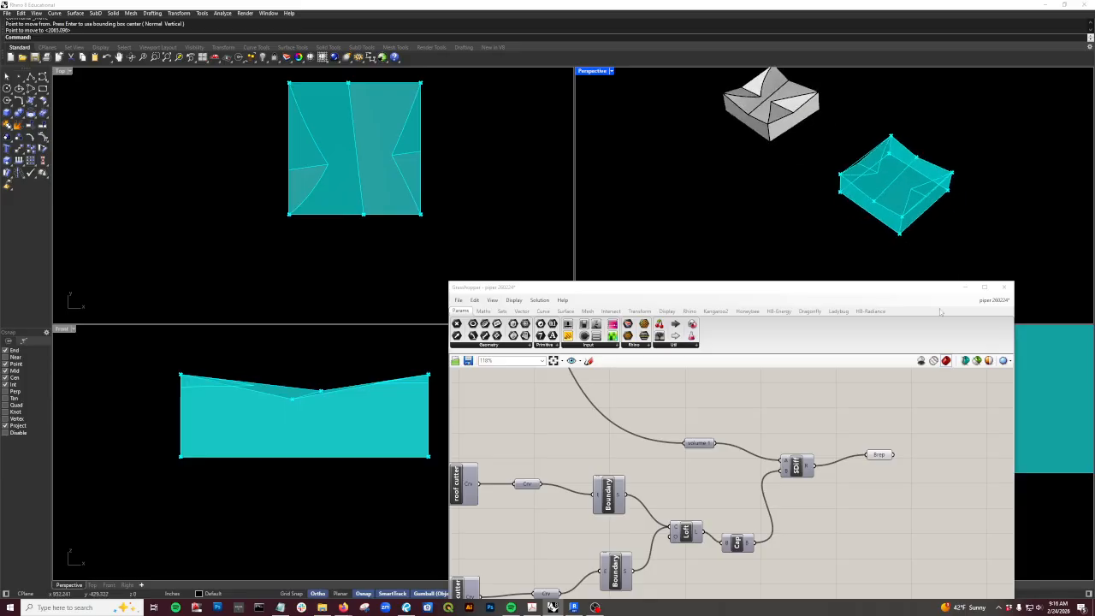
pyautogui.moveTo(874, 514); pyautogui.dragTo(796, 501, button='right')
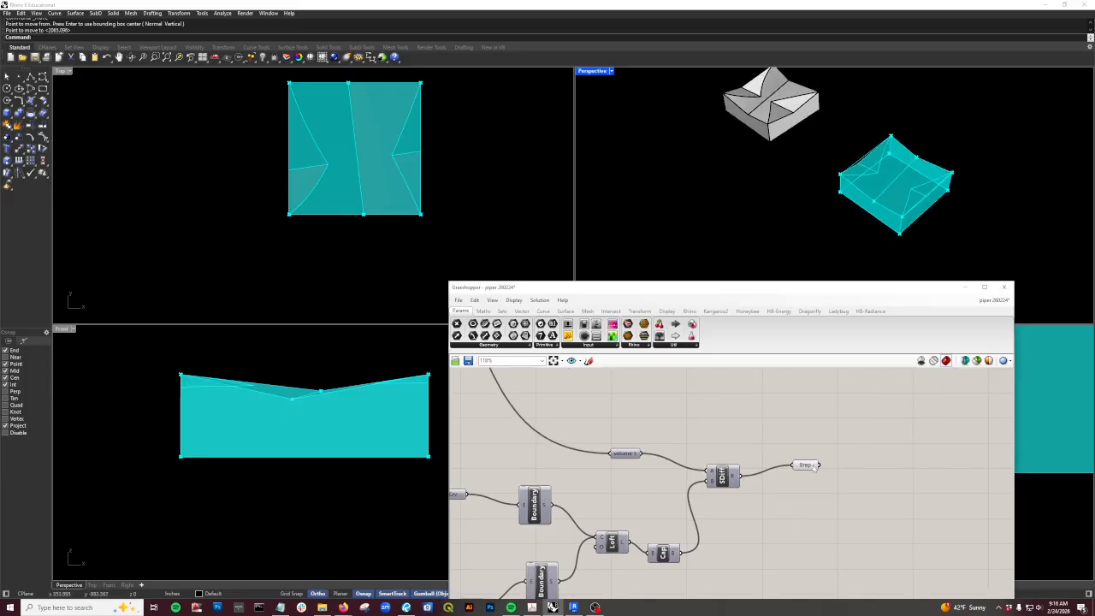
pyautogui.click(806, 466)
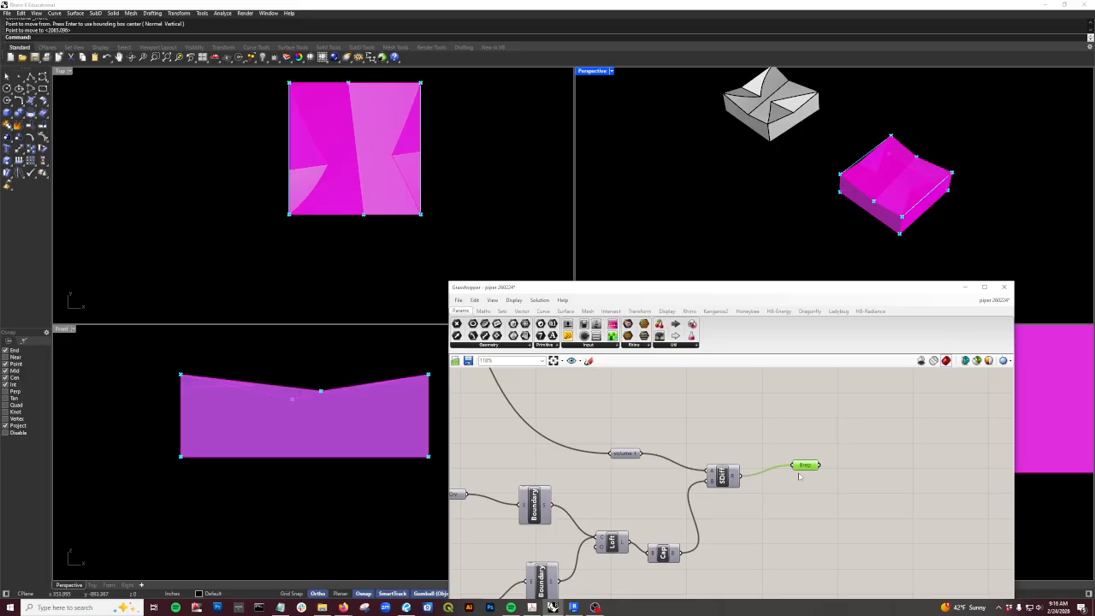
pyautogui.middleClick(807, 467)
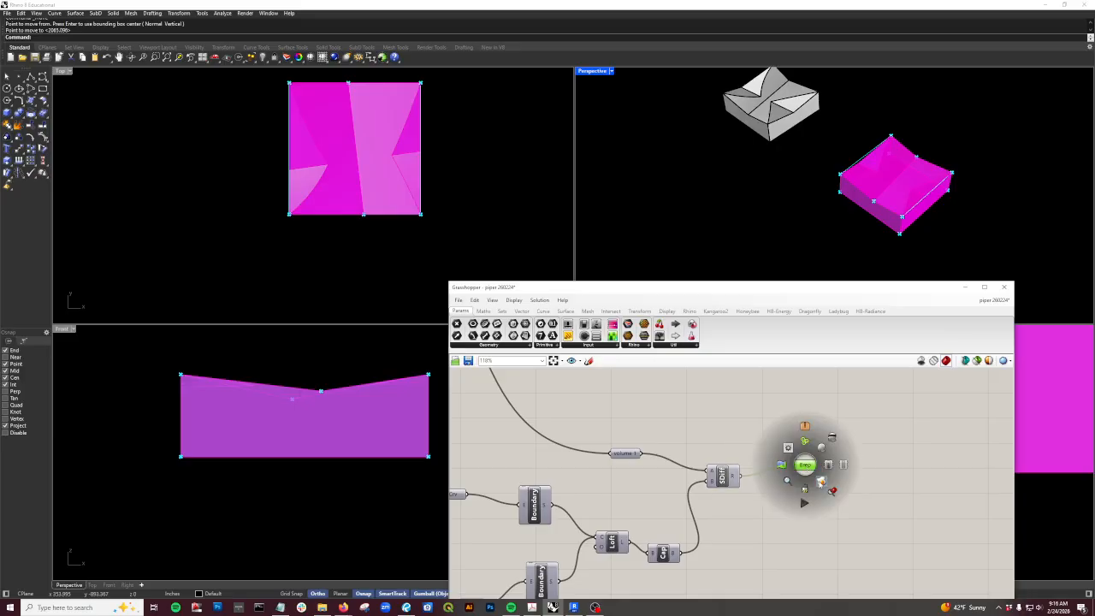
pyautogui.click(823, 482)
# Step: Move the baked roof volume about 1179 inches in the negative Y direction, clear of the live preview
pyautogui.click(859, 209)
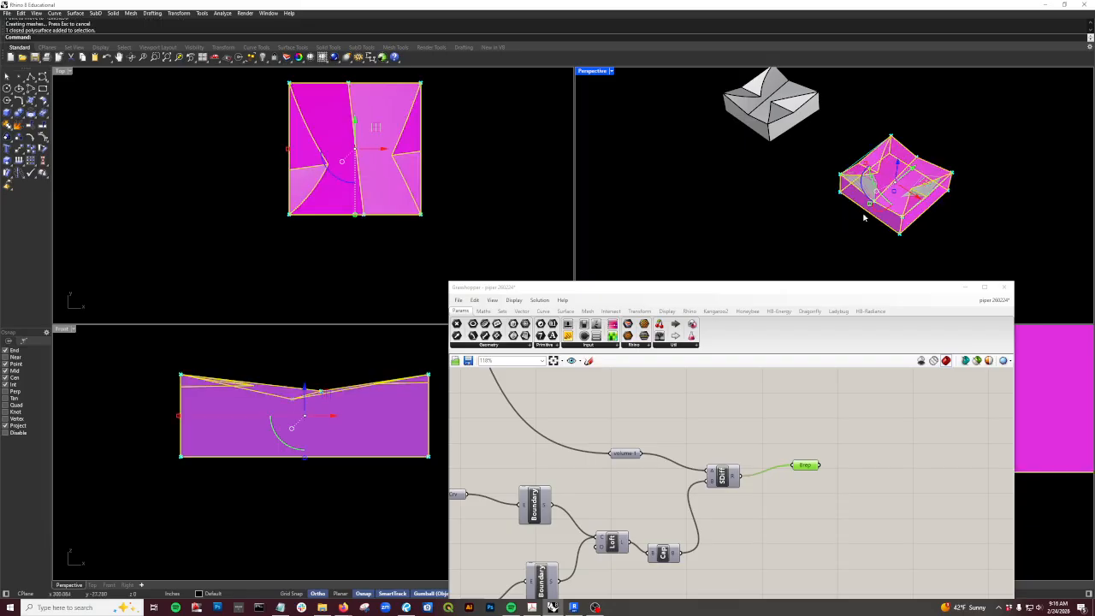
pyautogui.write('m')
pyautogui.press('Return')
pyautogui.click(864, 244)
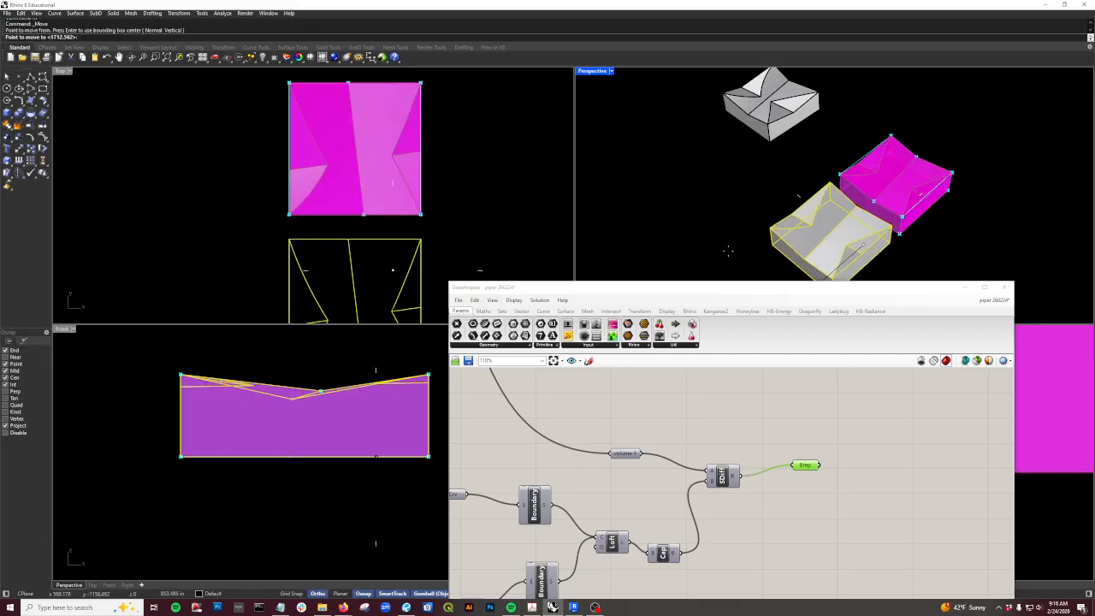
pyautogui.click(676, 249)
pyautogui.click(688, 243)
pyautogui.moveTo(733, 220); pyautogui.dragTo(689, 184, button='right')
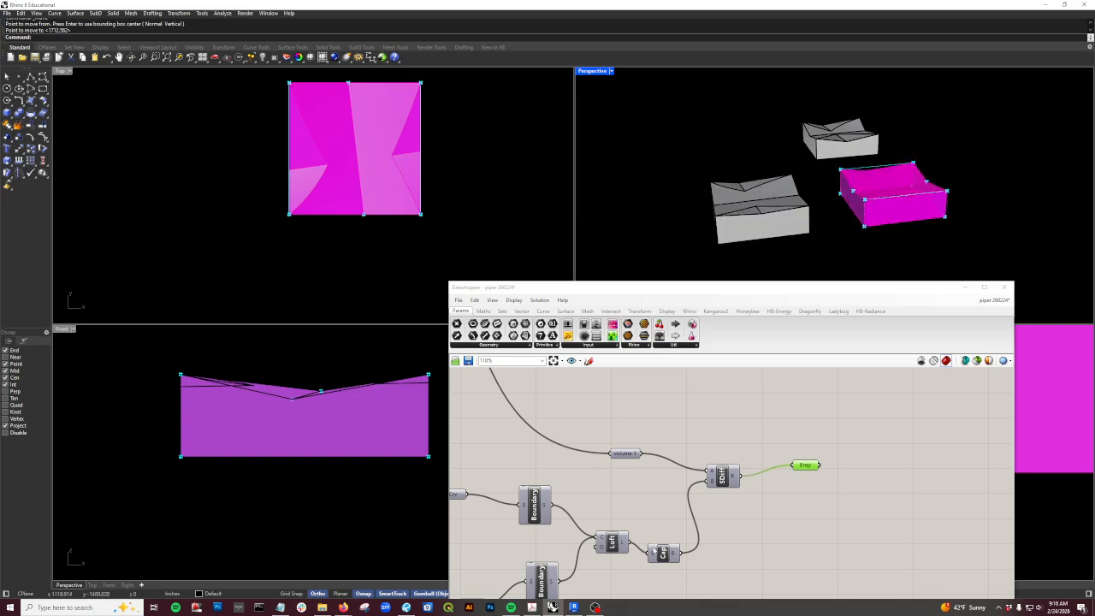
# Step: Enable the preview of the volume 1 parameter and disable the previews of the SDiff component and its Brep output
pyautogui.click(625, 455)
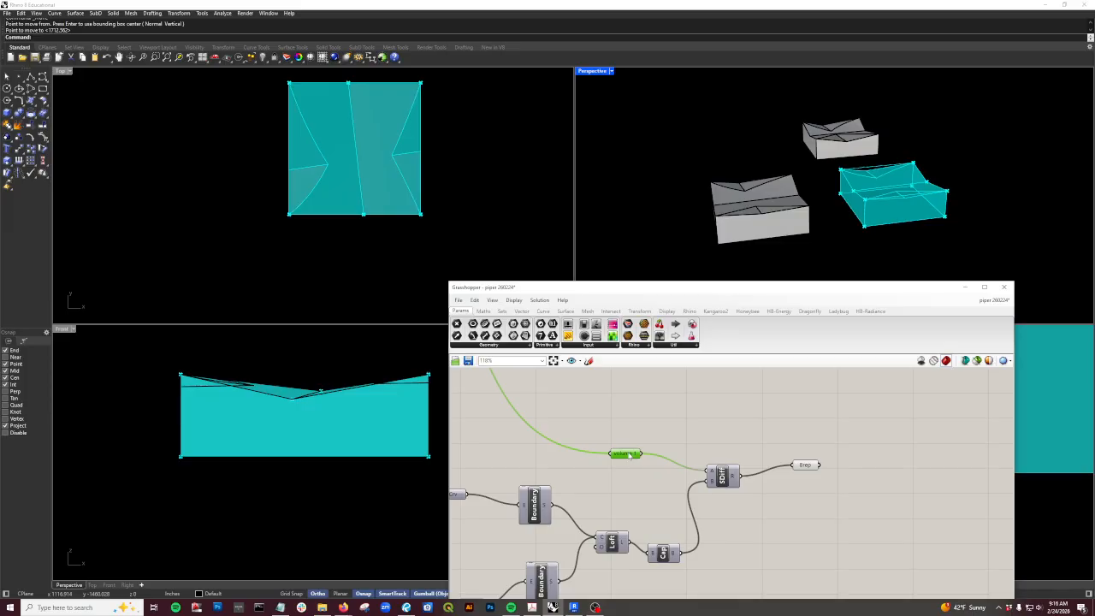
pyautogui.middleClick(629, 456)
pyautogui.click(643, 440)
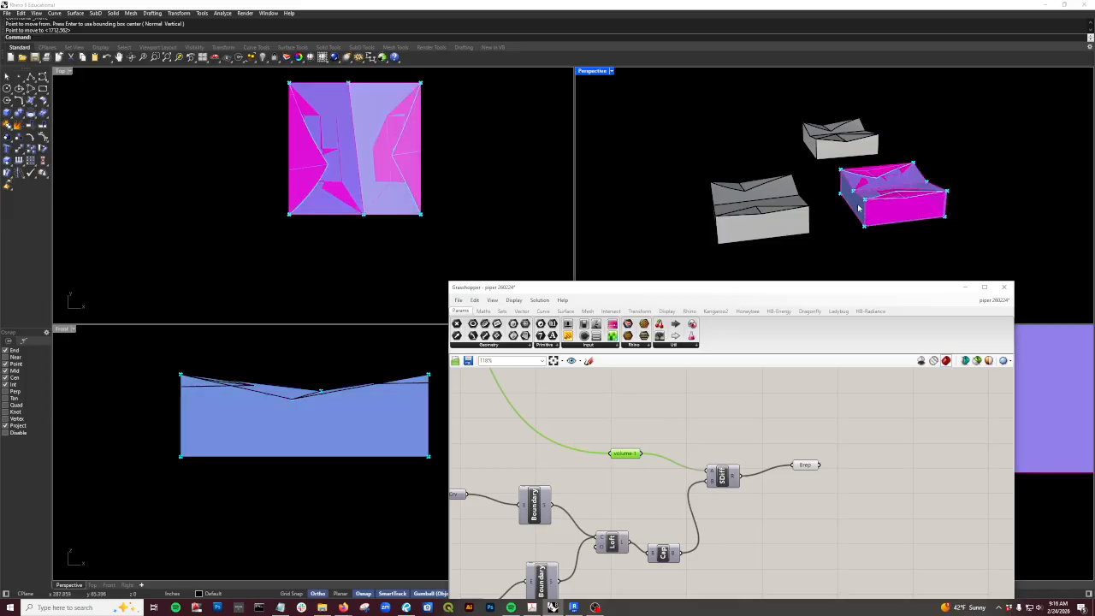
pyautogui.click(772, 531)
pyautogui.moveTo(854, 527); pyautogui.dragTo(784, 452)
pyautogui.middleClick(771, 449)
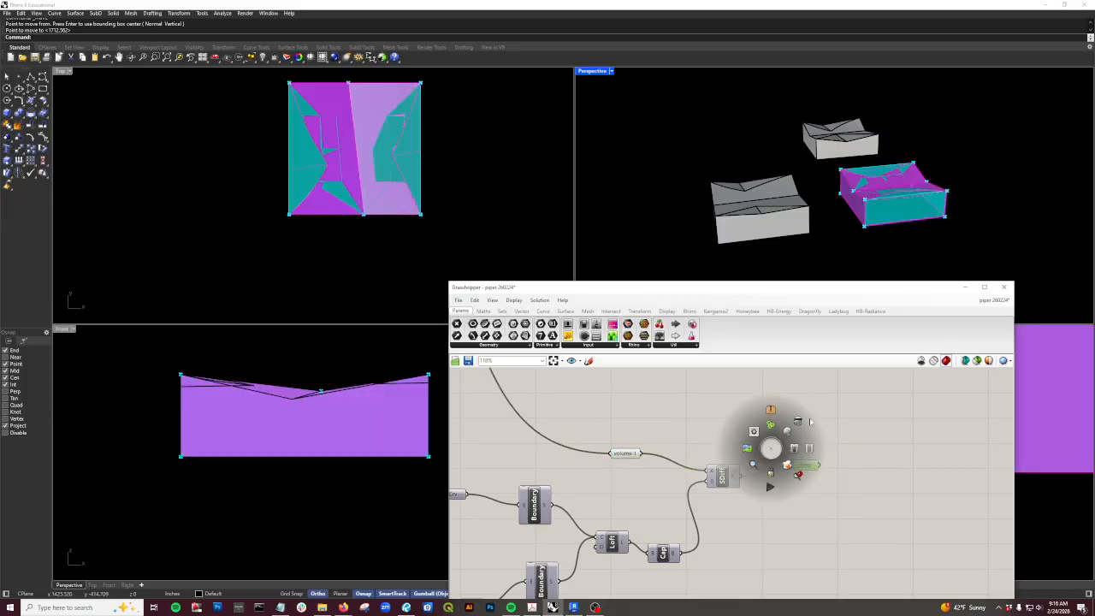
pyautogui.click(796, 420)
pyautogui.moveTo(843, 252); pyautogui.dragTo(918, 180, button='right')
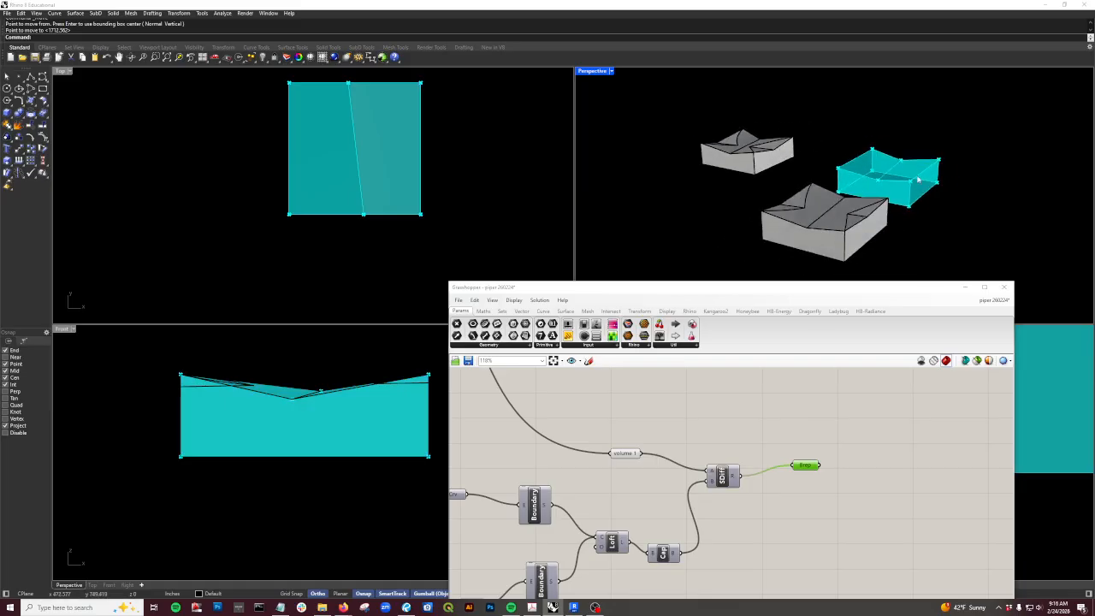
# Step: Enable the preview of the Cap component so the closed cutter solid displays with the base volume
pyautogui.click(663, 554)
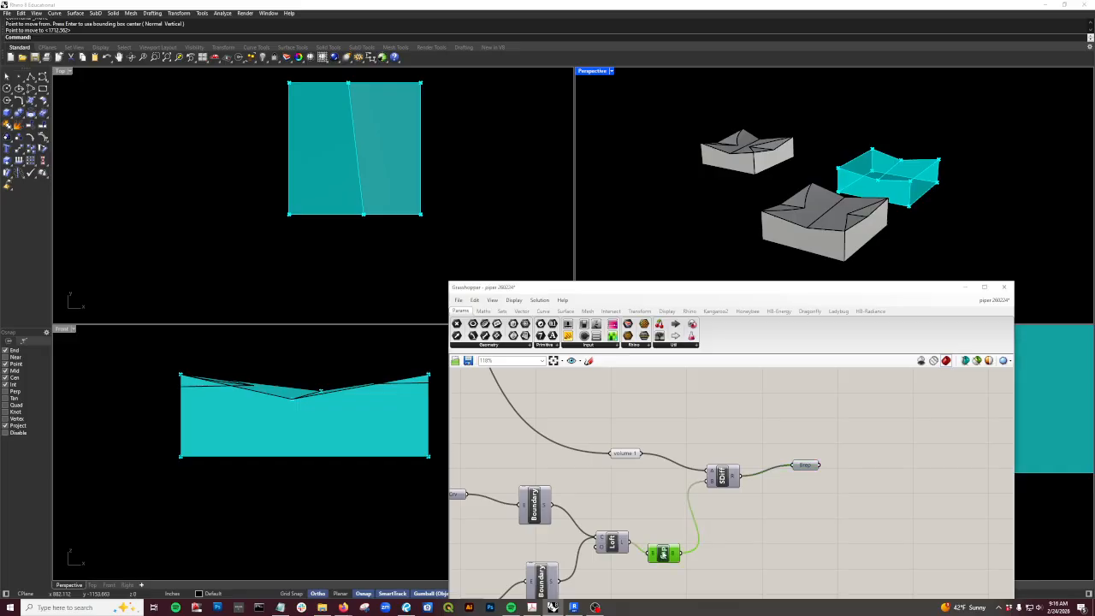
pyautogui.middleClick(664, 551)
pyautogui.click(684, 537)
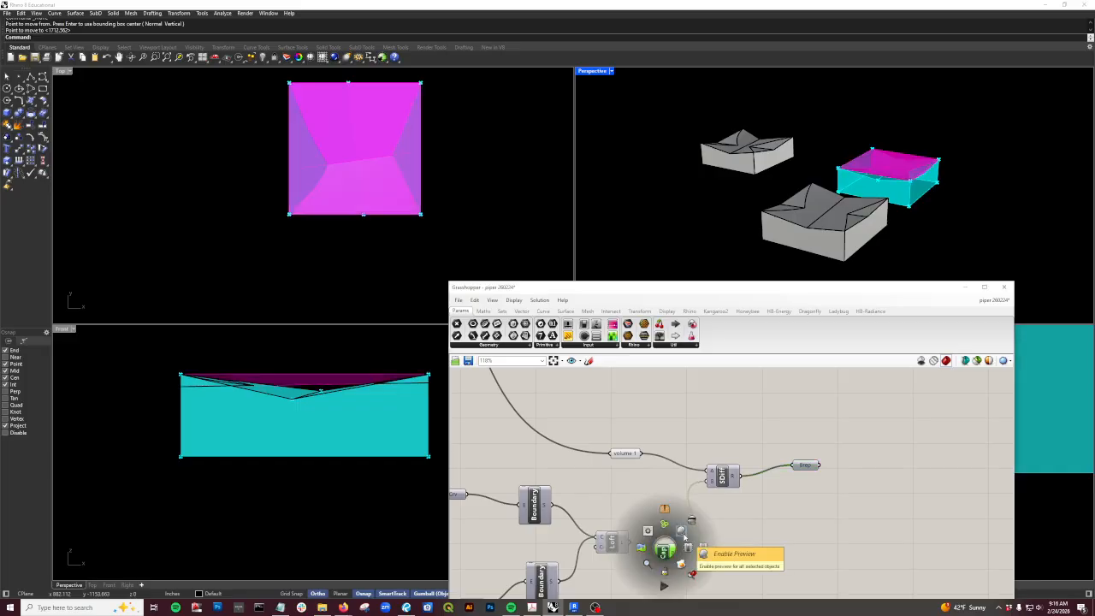
pyautogui.moveTo(864, 184); pyautogui.dragTo(634, 251, button='right')
# Step: Increase the multiplier before * 12 in the second roof cutter's ridgedepth panel to deepen its ridge
pyautogui.moveTo(625, 557); pyautogui.dragTo(772, 472, button='right')
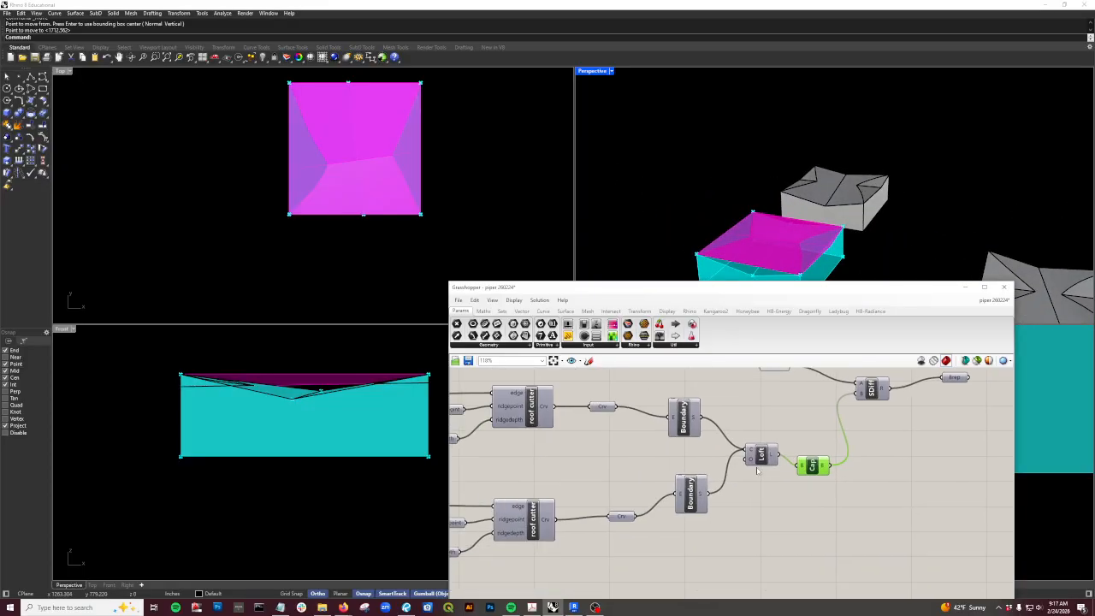
pyautogui.scroll(-3, 766, 475)
pyautogui.moveTo(596, 554); pyautogui.dragTo(682, 550, button='right')
pyautogui.scroll(3, 597, 528)
pyautogui.scroll(2, 596, 527)
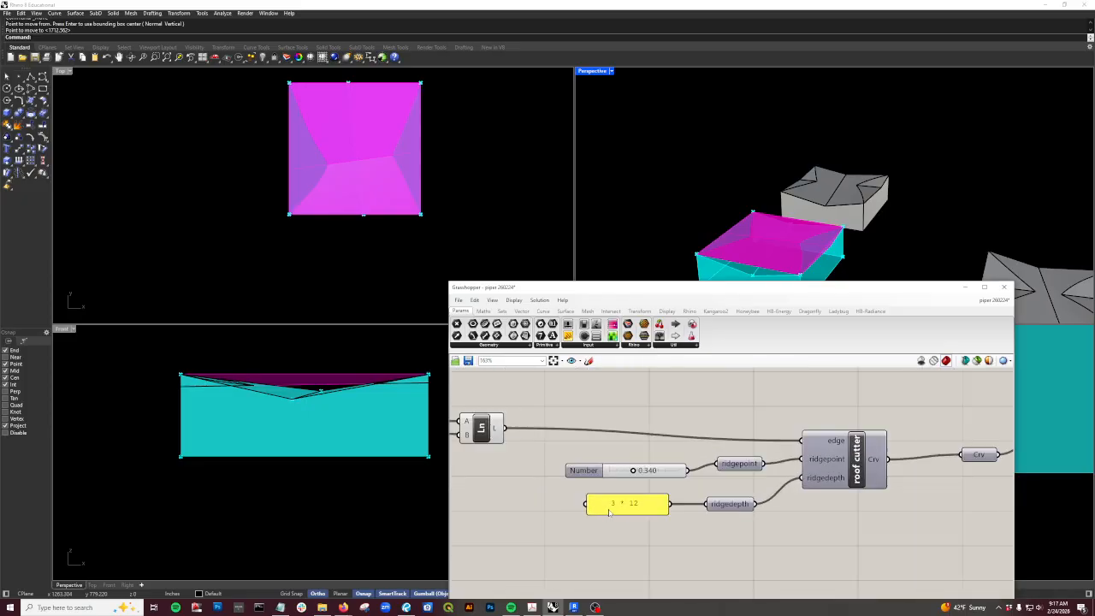
pyautogui.doubleClick(609, 512)
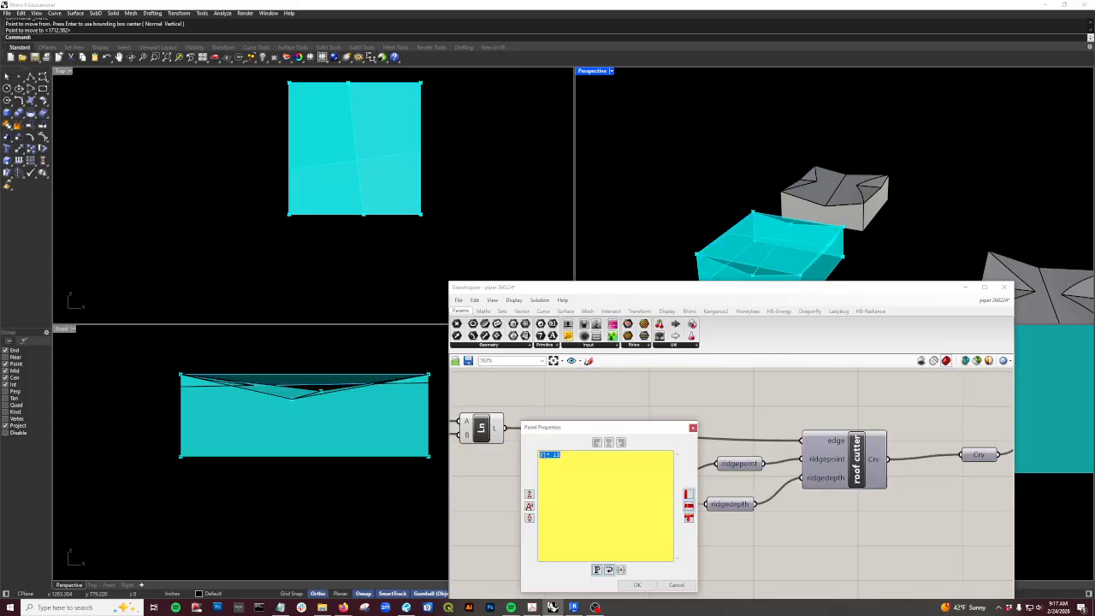
pyautogui.moveTo(544, 456); pyautogui.dragTo(536, 456)
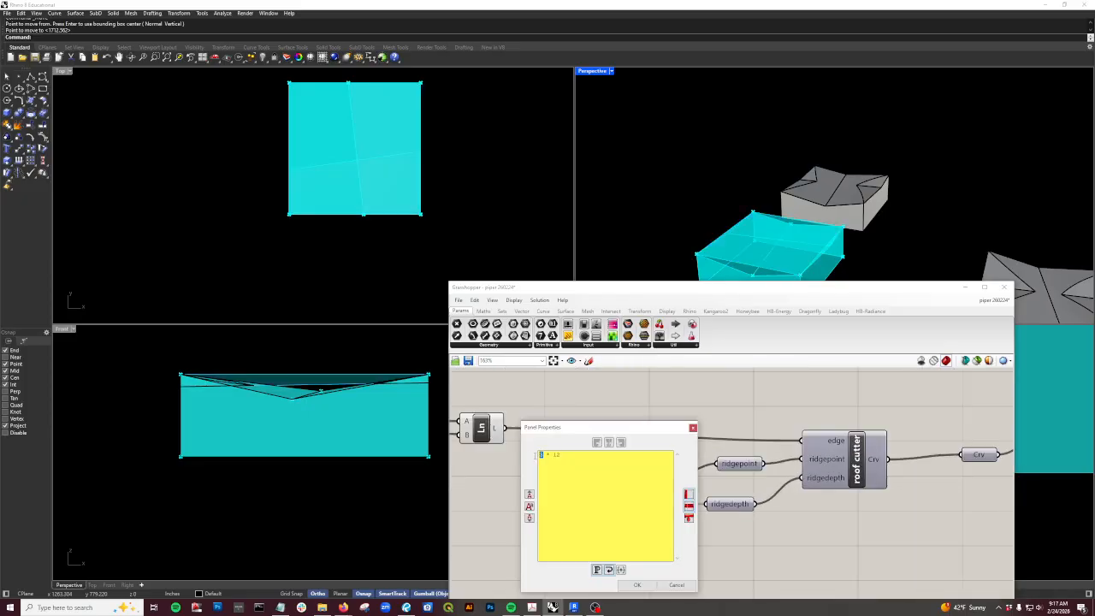
pyautogui.click(636, 586)
# Step: Increase the multiplier before * 12 in the first roof cutter's ridgedepth panel to deepen its ridge
pyautogui.scroll(-3, 688, 566)
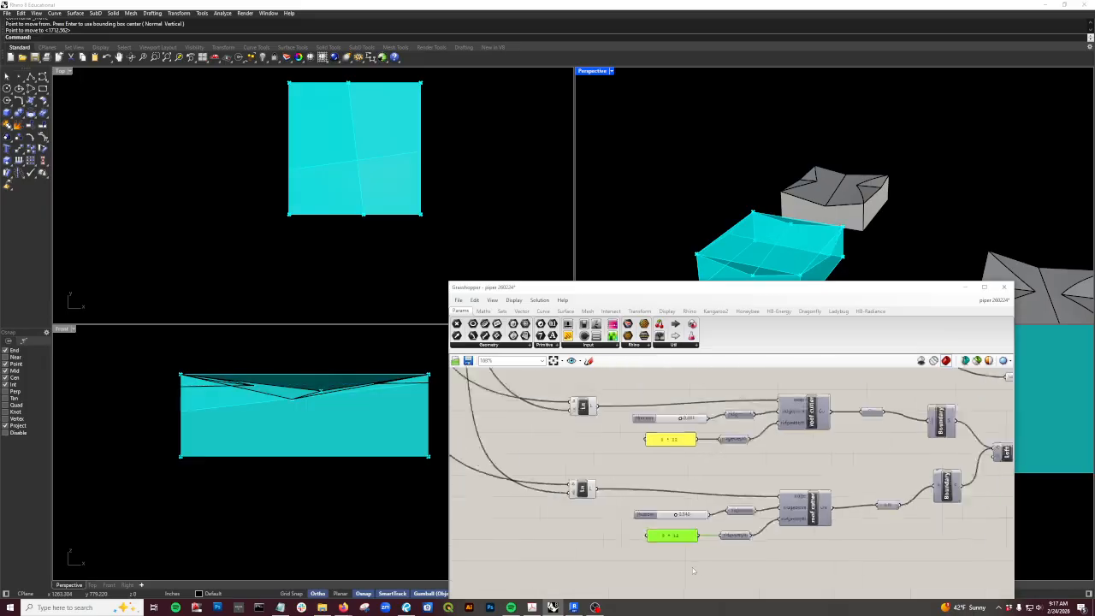
pyautogui.scroll(6, 669, 458)
pyautogui.doubleClick(678, 448)
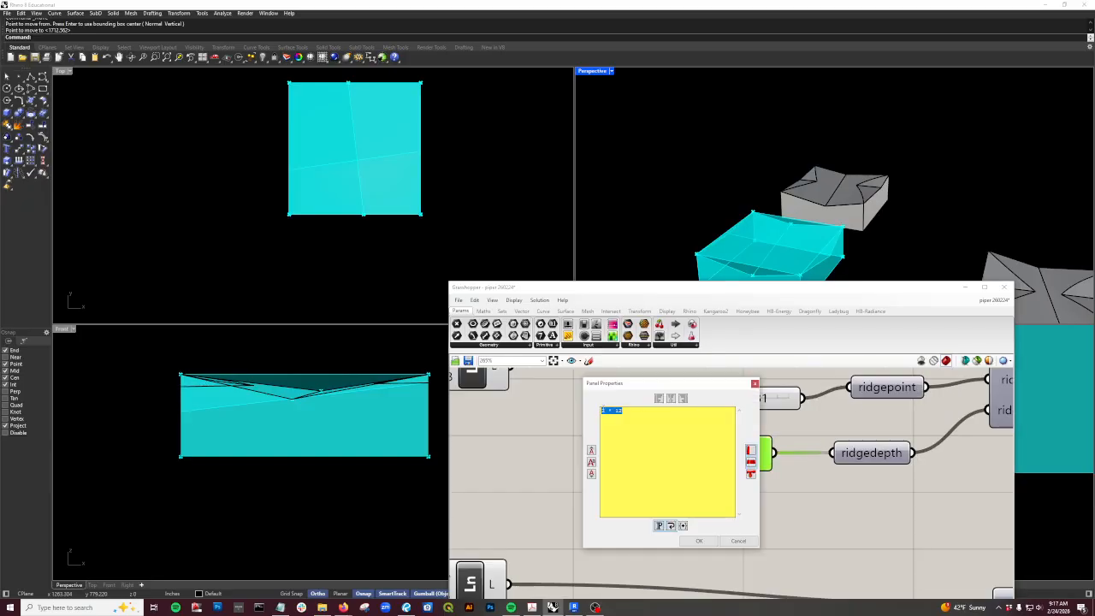
pyautogui.moveTo(607, 411); pyautogui.dragTo(603, 417)
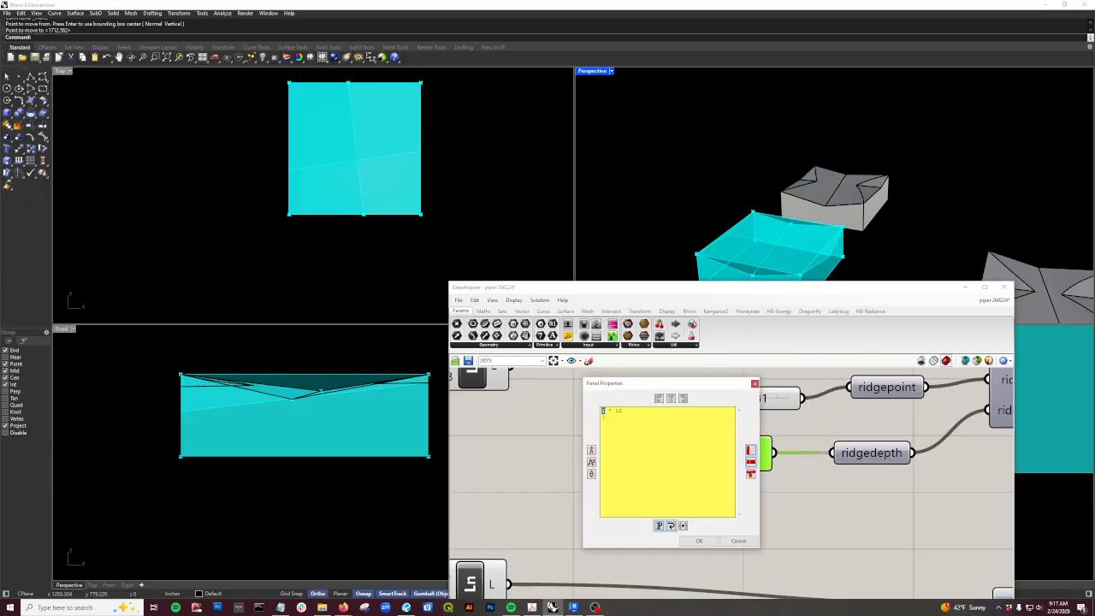
pyautogui.click(708, 542)
# Step: Highlight the capped cutter solid against the base volume and bake the Brep result of the deeper cut
pyautogui.moveTo(899, 228); pyautogui.dragTo(762, 205, button='right')
pyautogui.moveTo(779, 526); pyautogui.dragTo(623, 538, button='right')
pyautogui.scroll(-5, 622, 538)
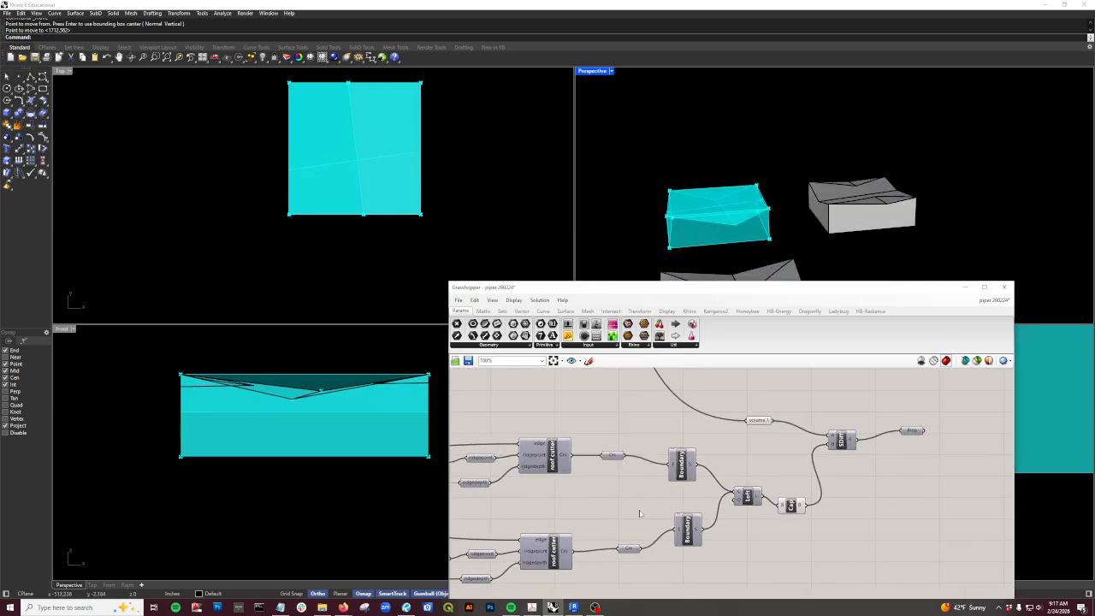
pyautogui.click(796, 506)
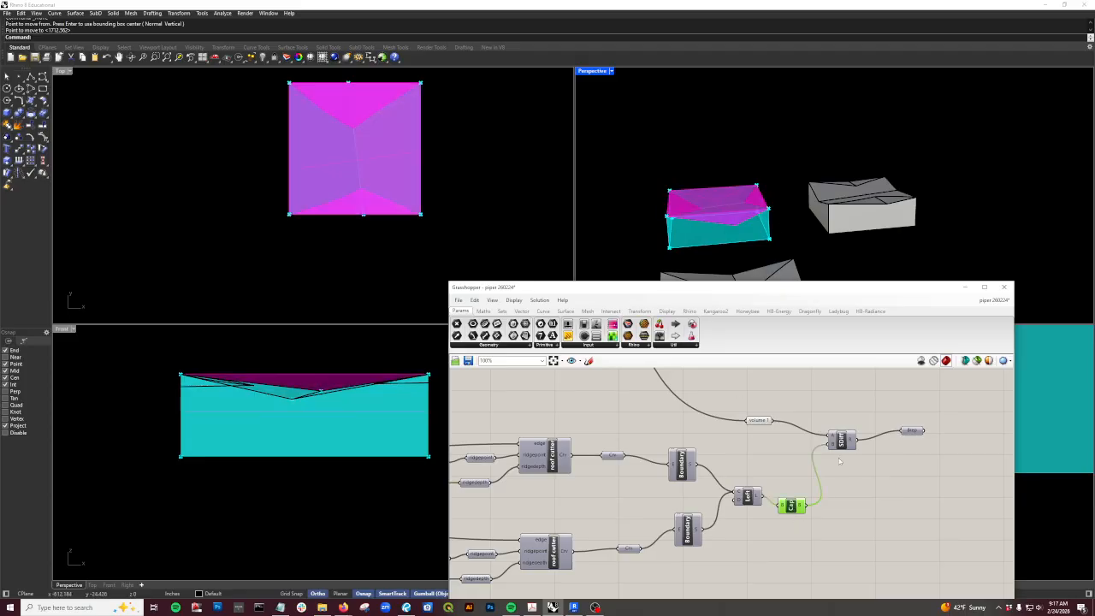
pyautogui.click(916, 433)
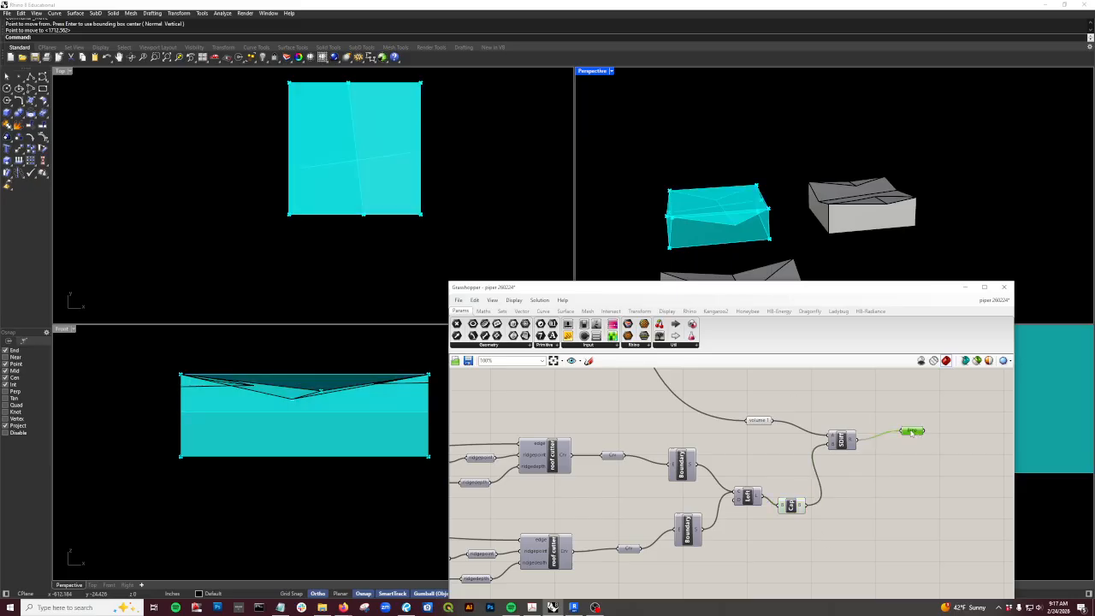
pyautogui.middleClick(911, 432)
pyautogui.click(924, 446)
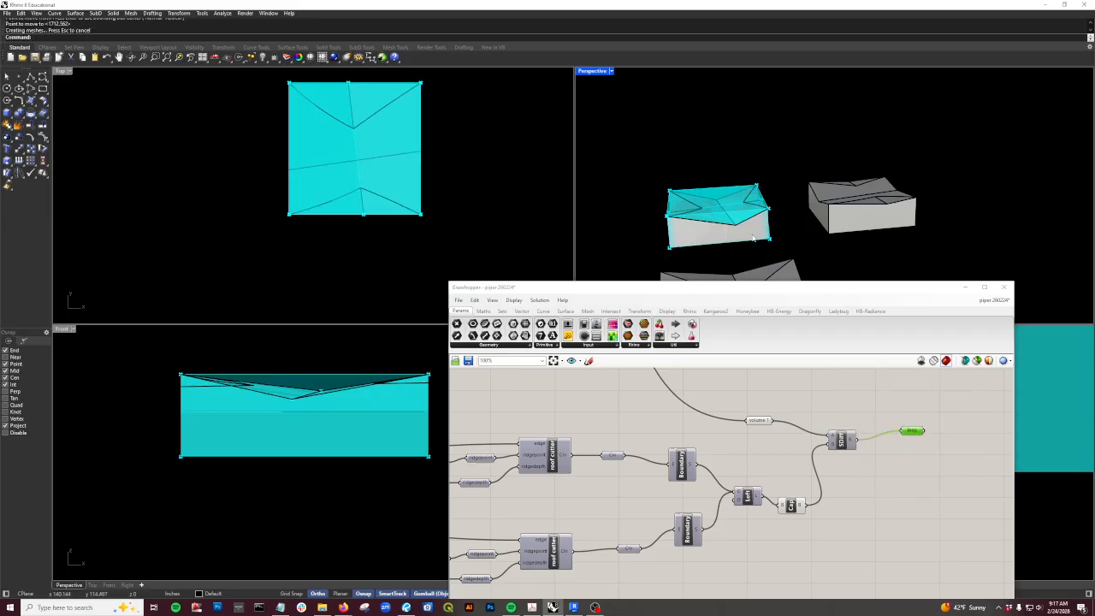
# Step: Move the newly baked roof volume in the negative Y direction, beyond the other baked variations
pyautogui.click(753, 238)
pyautogui.press('Return')
pyautogui.click(852, 276)
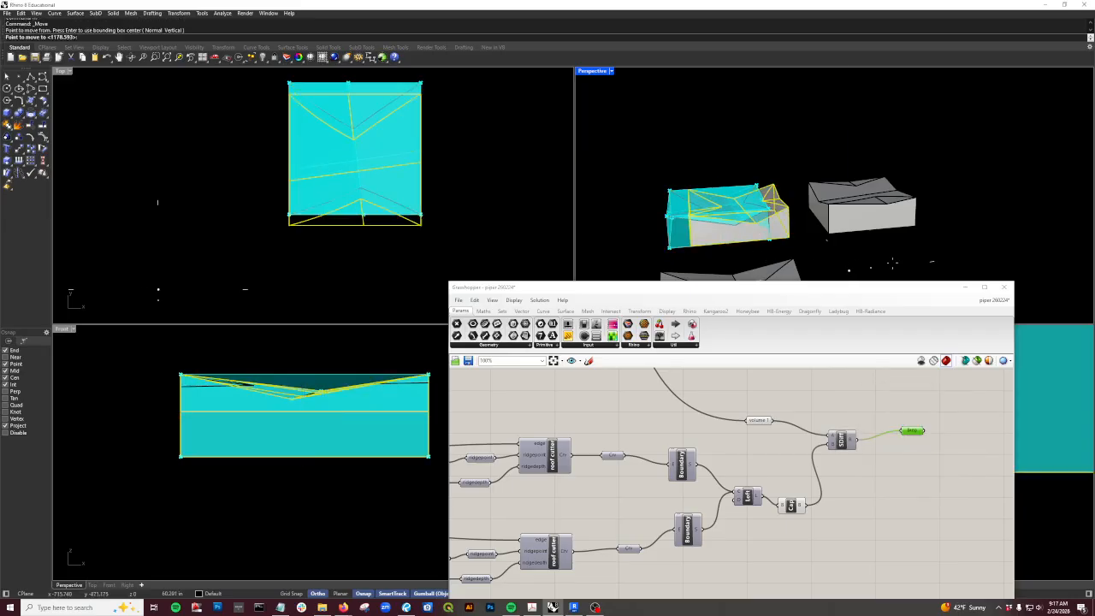
pyautogui.scroll(-9, 860, 260)
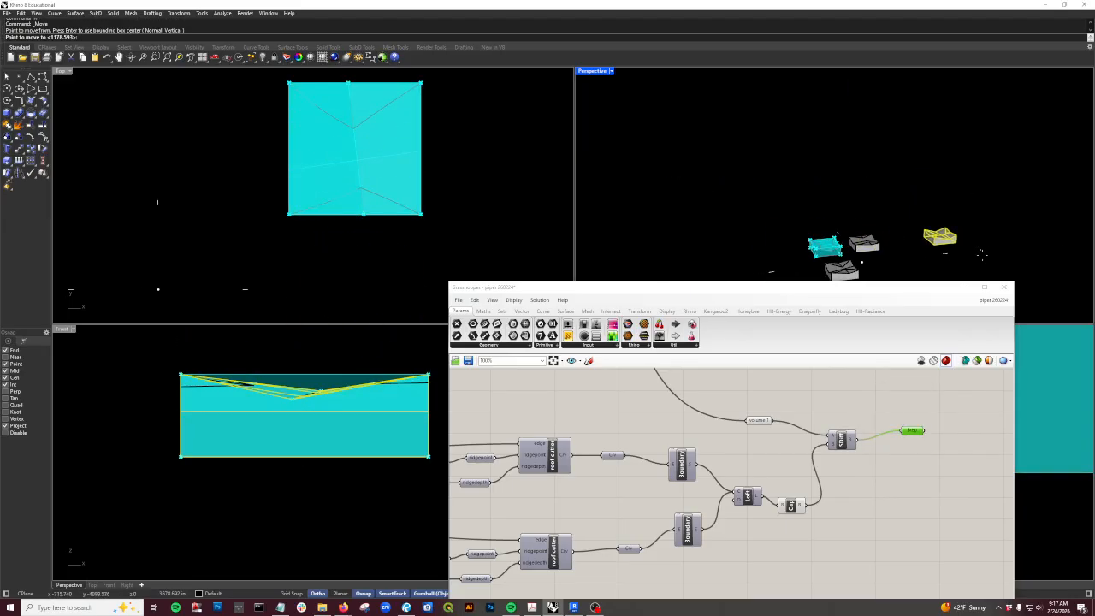
pyautogui.click(946, 251)
pyautogui.scroll(6, 992, 253)
pyautogui.click(1026, 189)
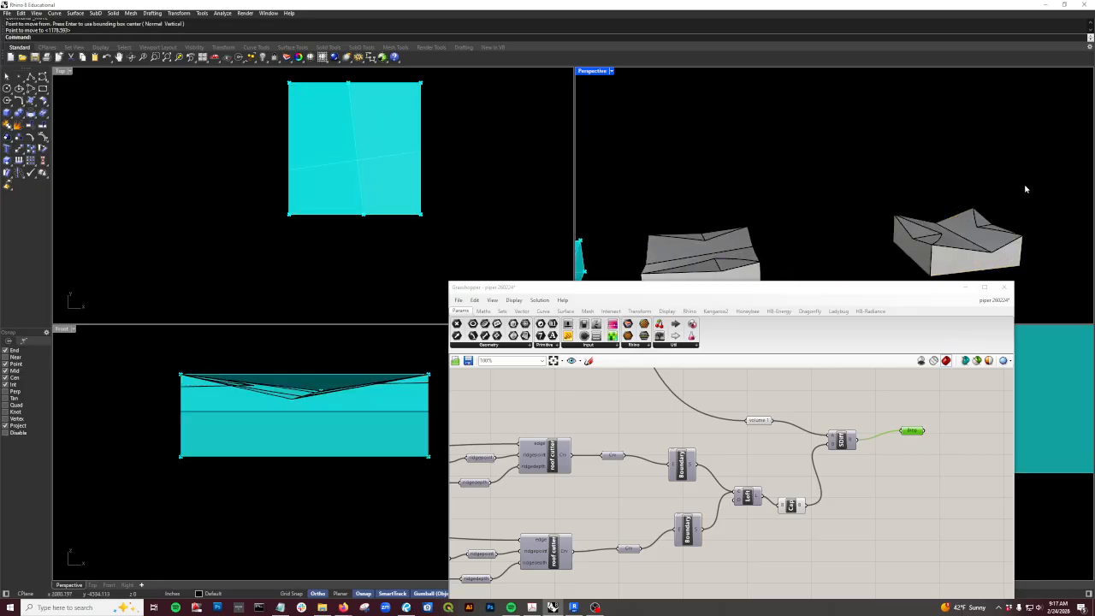
pyautogui.moveTo(1018, 214); pyautogui.dragTo(1033, 235, button='right')
pyautogui.moveTo(656, 495); pyautogui.dragTo(817, 501, button='right')
pyautogui.scroll(-4, 818, 498)
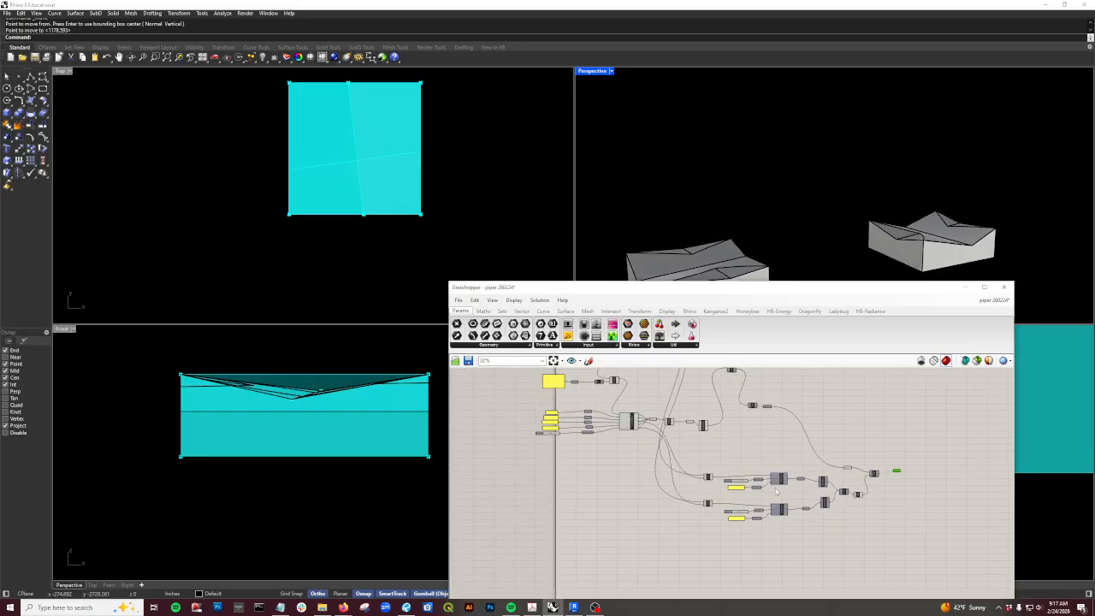
# Step: Set the h2 height panel of the upper face maker to 19 * 12
pyautogui.moveTo(601, 495); pyautogui.dragTo(678, 532, button='right')
pyautogui.moveTo(653, 456); pyautogui.dragTo(665, 549, button='right')
pyautogui.scroll(1, 629, 448)
pyautogui.scroll(5, 628, 449)
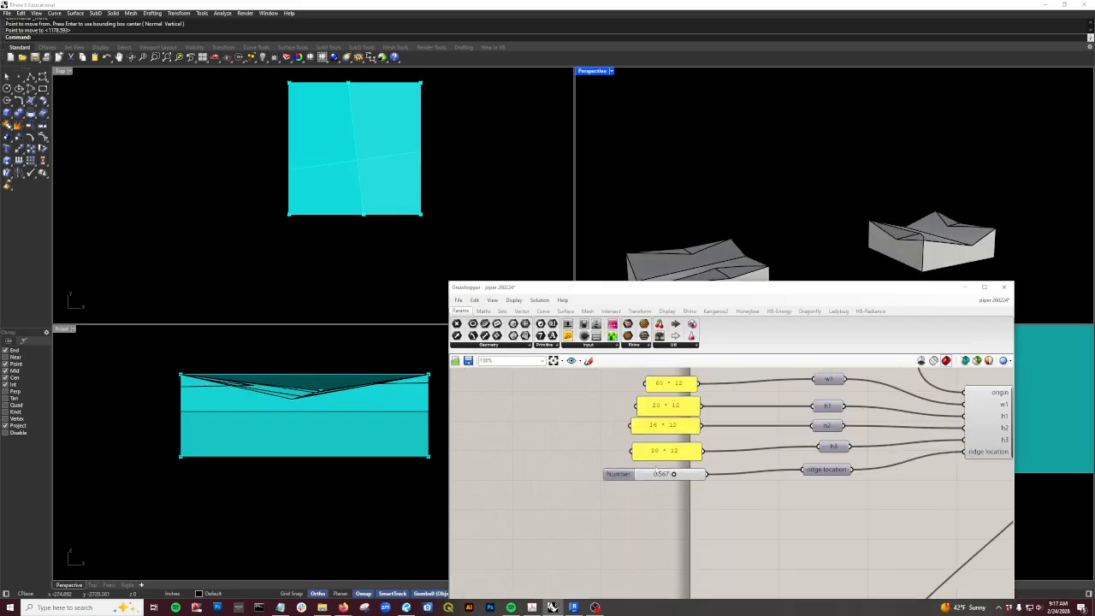
pyautogui.moveTo(680, 469); pyautogui.dragTo(674, 497, button='right')
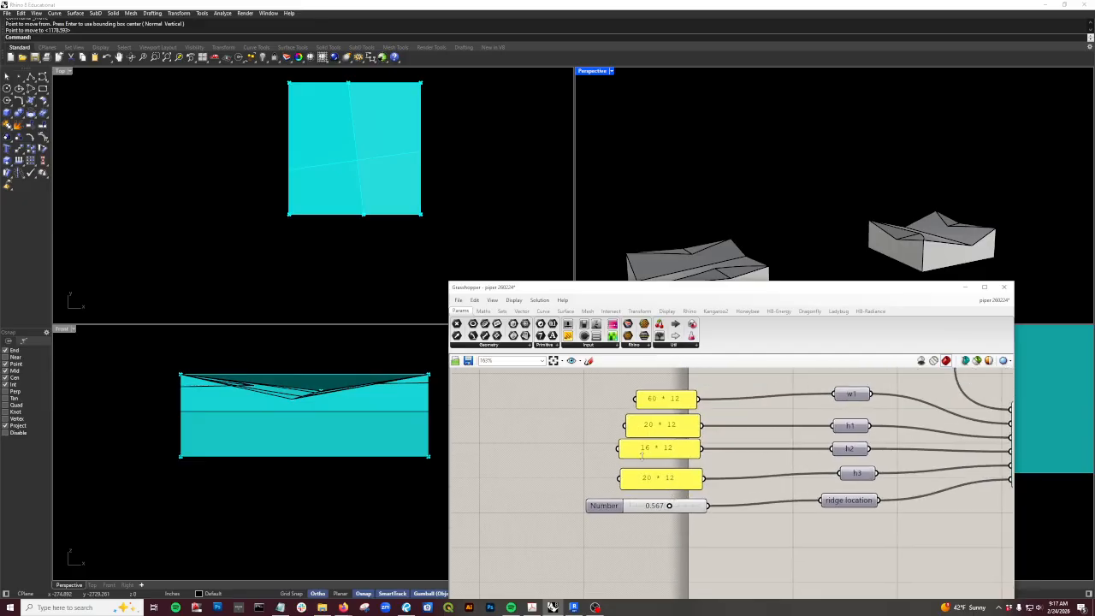
pyautogui.moveTo(636, 466); pyautogui.dragTo(670, 457, button='right')
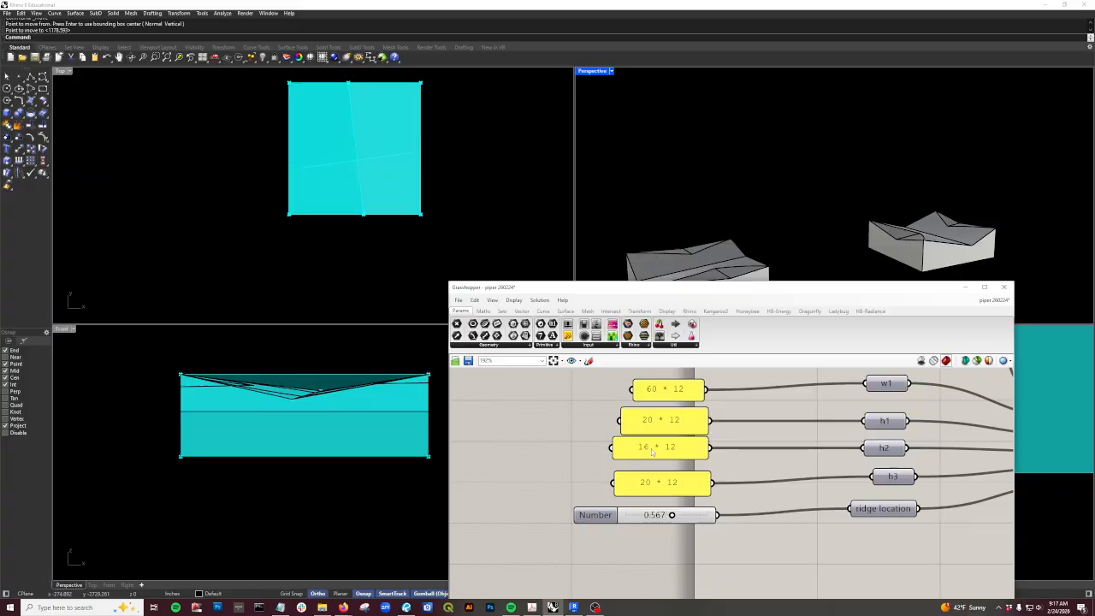
pyautogui.doubleClick(652, 449)
pyautogui.click(590, 398)
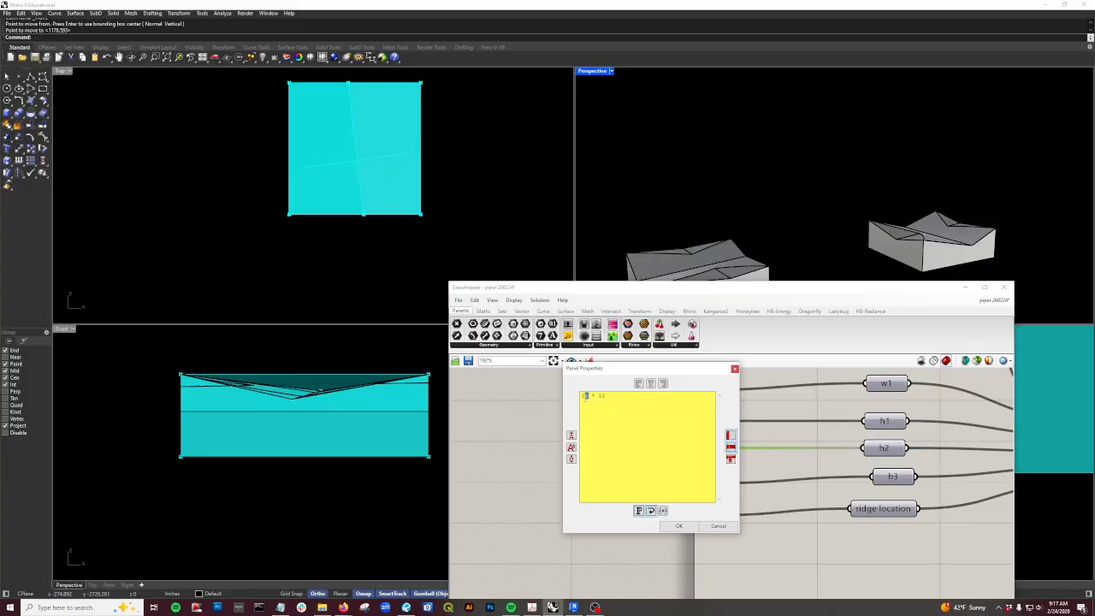
pyautogui.click(678, 526)
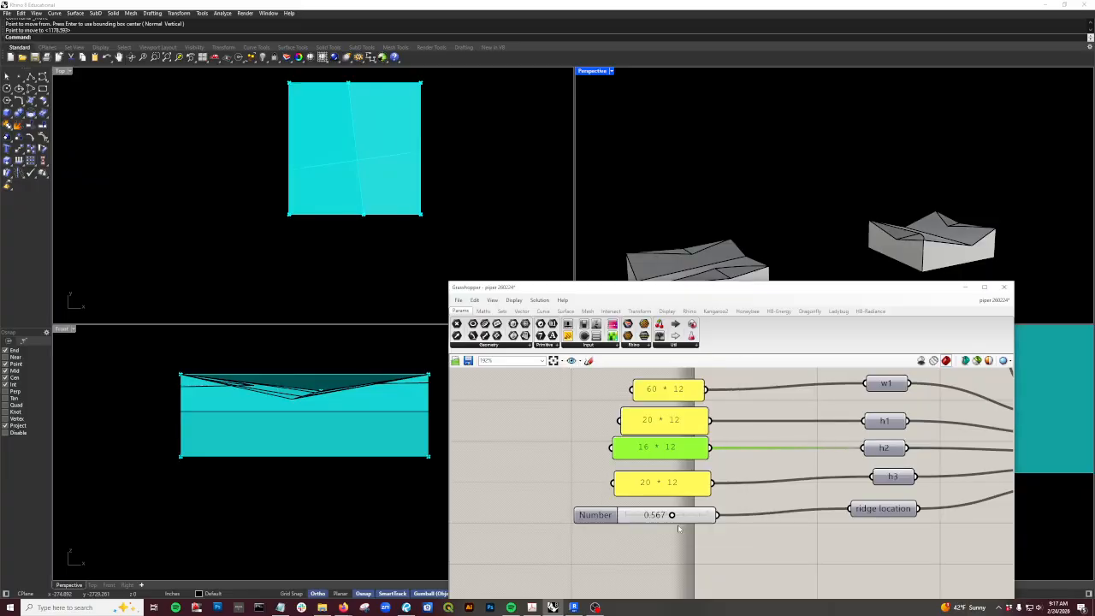
# Step: Set the h2 height panel of the lower face maker to 17 * 12
pyautogui.scroll(-3, 700, 481)
pyautogui.scroll(2, 700, 481)
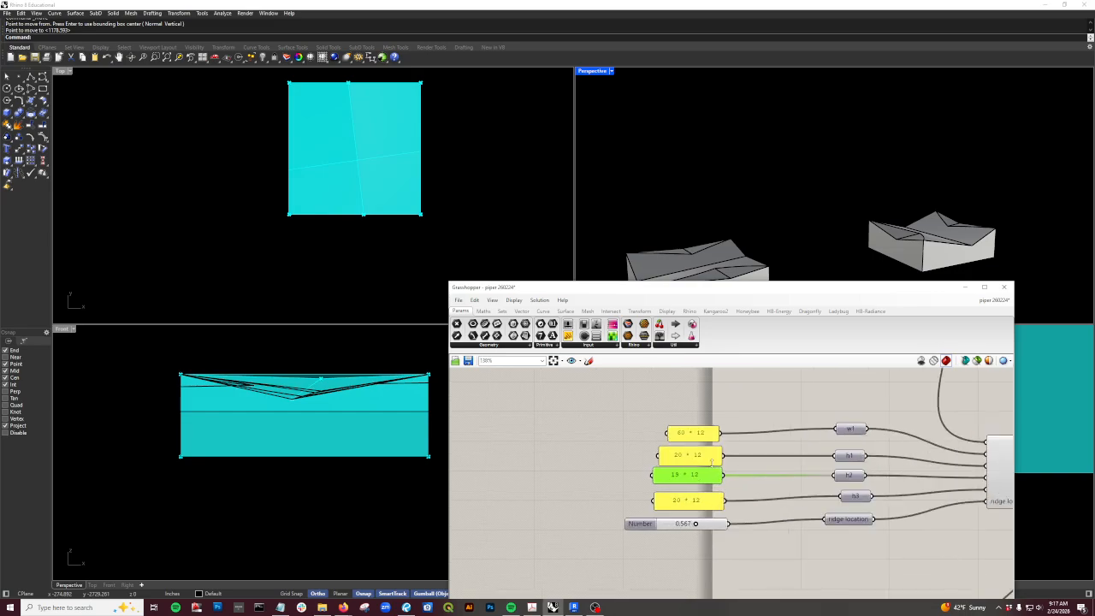
pyautogui.scroll(-3, 691, 508)
pyautogui.moveTo(705, 587); pyautogui.dragTo(690, 512, button='right')
pyautogui.scroll(2, 689, 514)
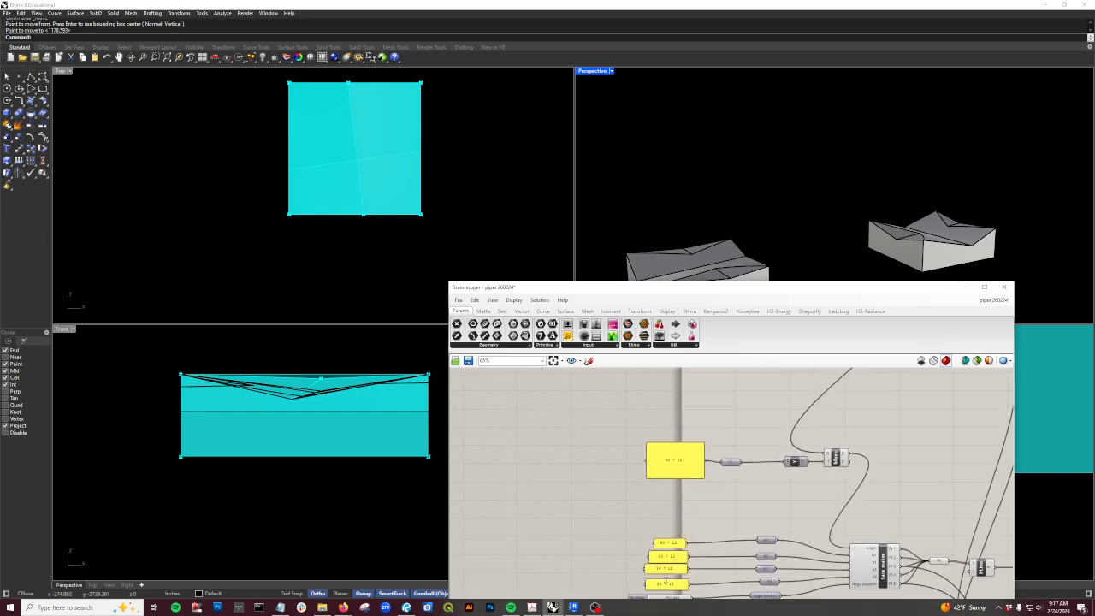
pyautogui.scroll(3, 679, 530)
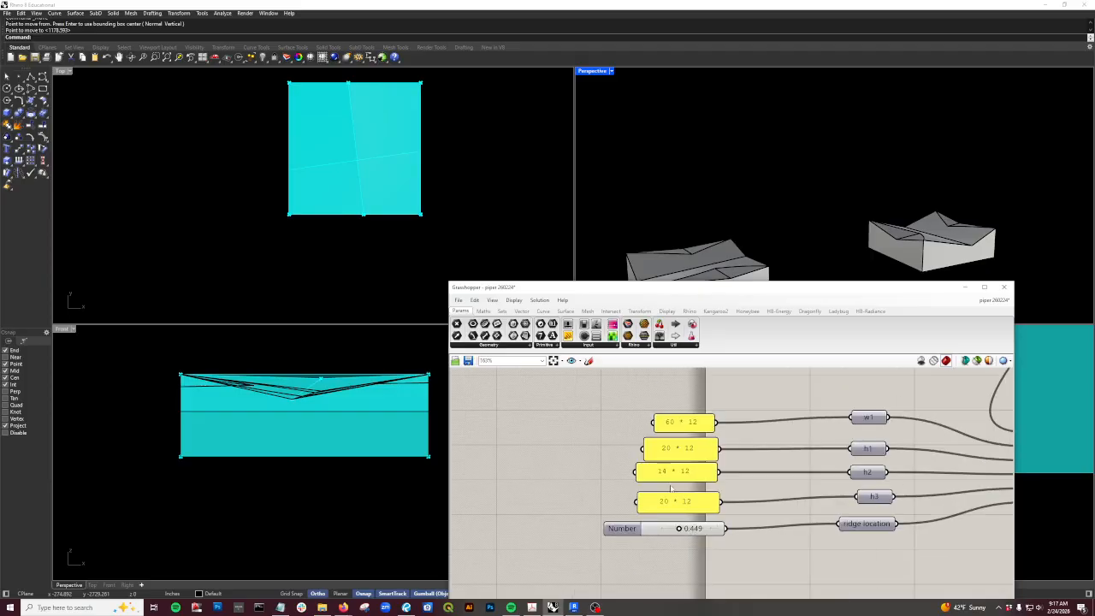
pyautogui.doubleClick(666, 474)
pyautogui.moveTo(594, 429); pyautogui.dragTo(600, 426)
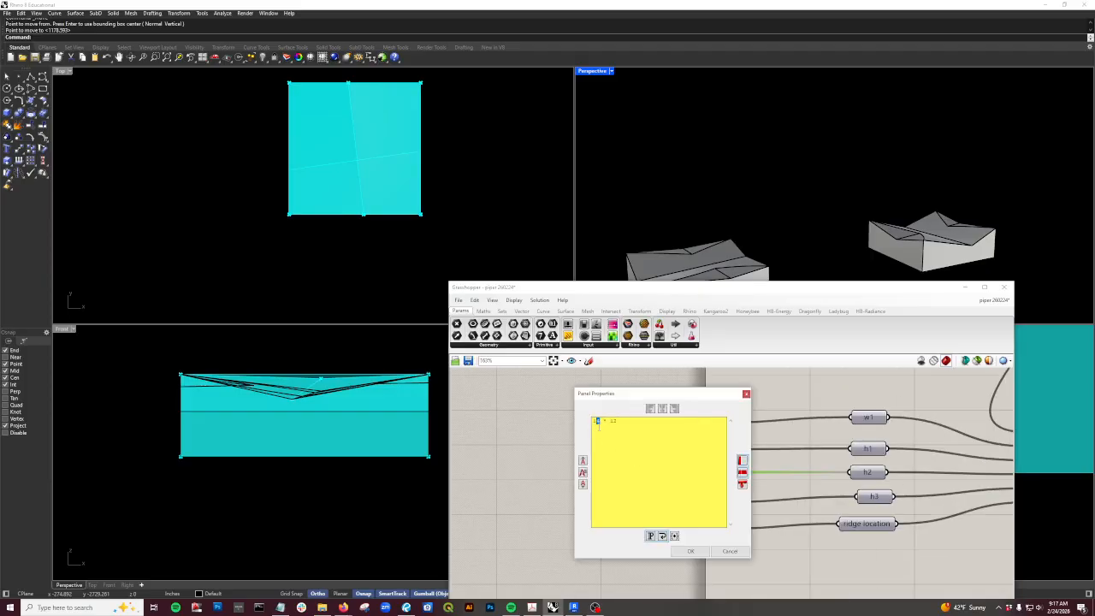
pyautogui.write('17')
pyautogui.click(690, 551)
# Step: Bake the final Brep after the solid difference as a new roof variation
pyautogui.scroll(-10, 699, 542)
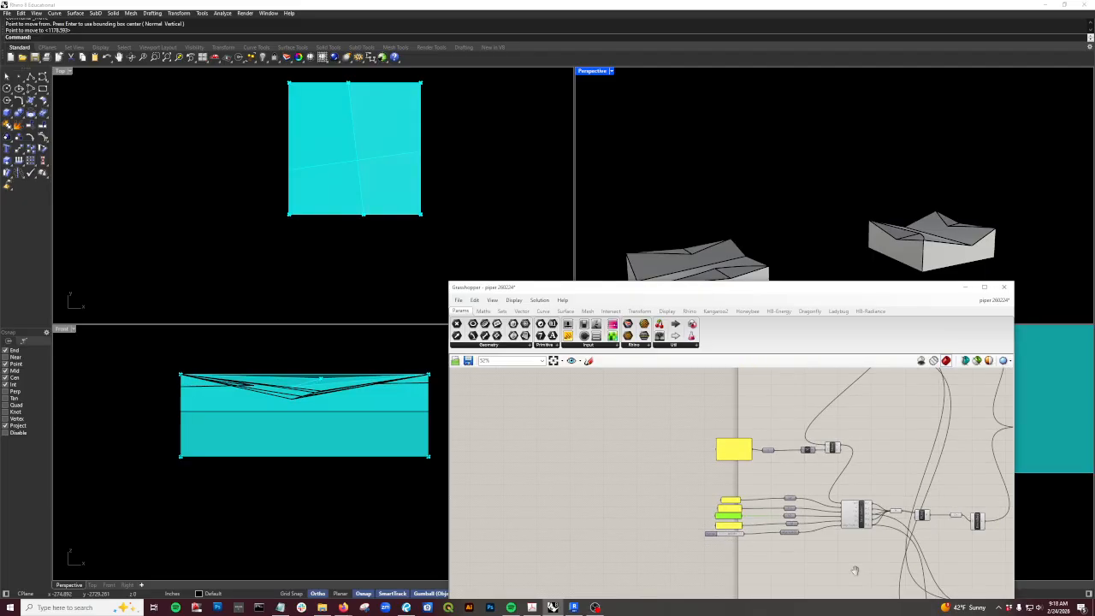
pyautogui.scroll(6, 750, 470)
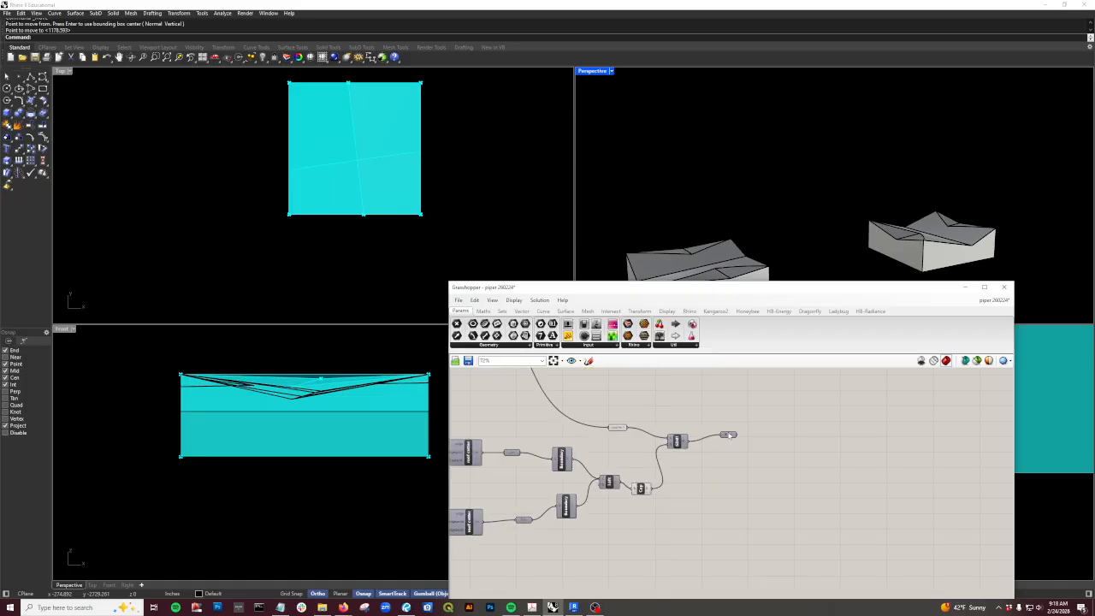
pyautogui.middleClick(727, 437)
pyautogui.click(744, 452)
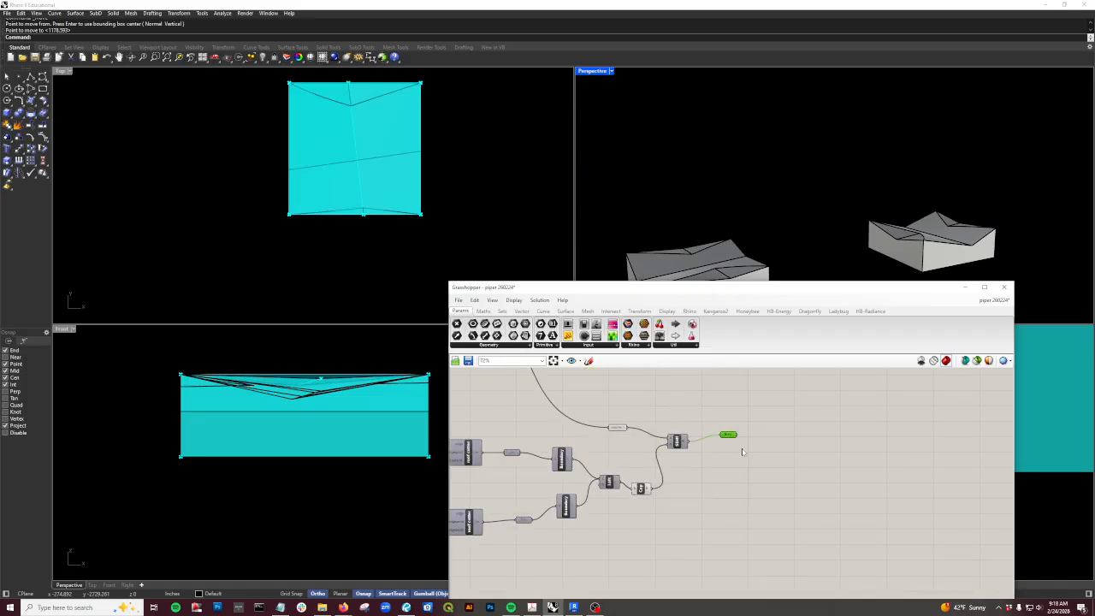
# Step: Move the newly baked roof volume in the negative Y direction, clear of the parametric model, and view it beside the other variations
pyautogui.scroll(-5, 724, 190)
pyautogui.click(696, 214)
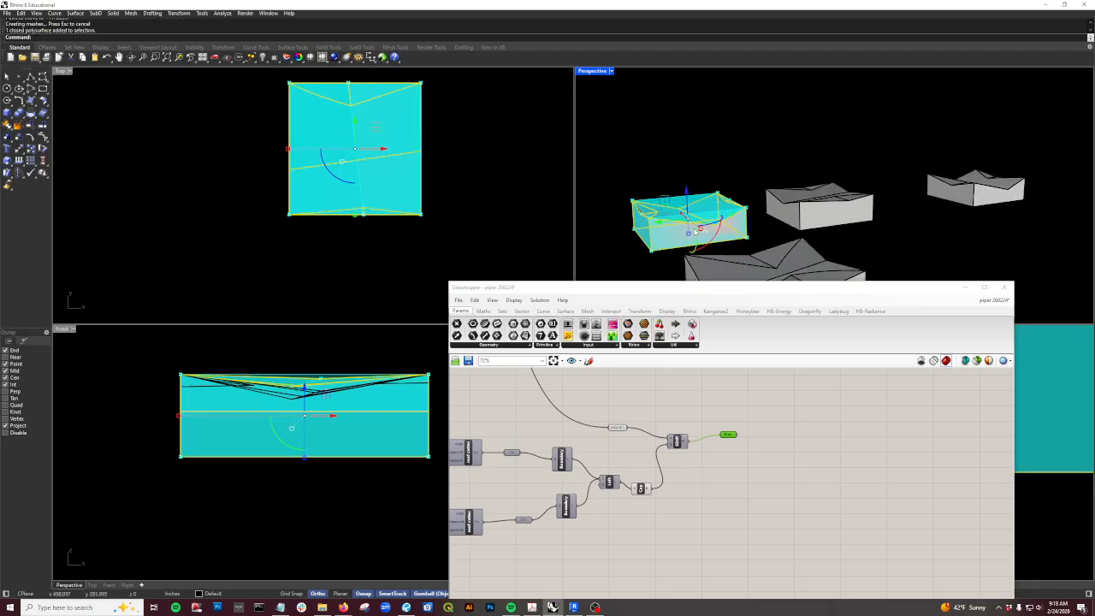
pyautogui.scroll(-5, 655, 256)
pyautogui.press('space')
pyautogui.click(658, 267)
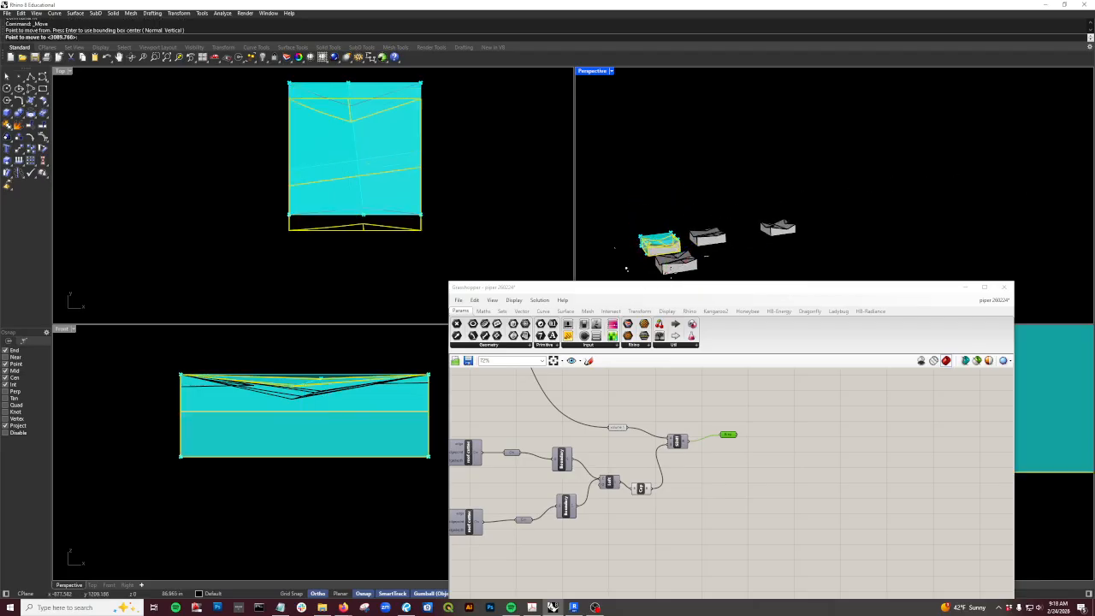
pyautogui.click(830, 247)
pyautogui.scroll(5, 847, 219)
pyautogui.click(865, 235)
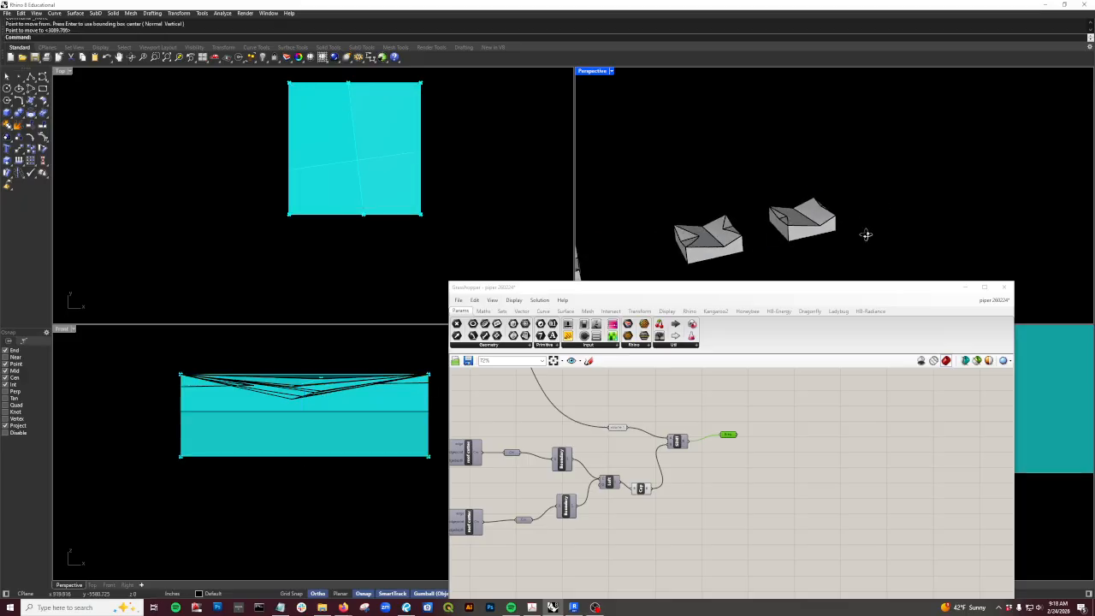
pyautogui.scroll(3, 815, 212)
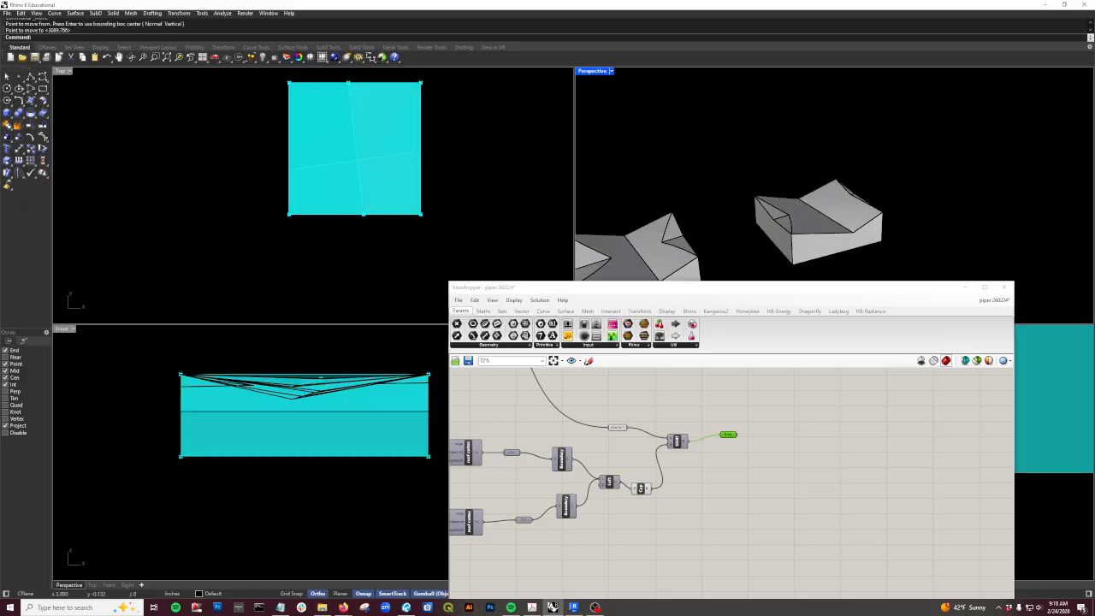